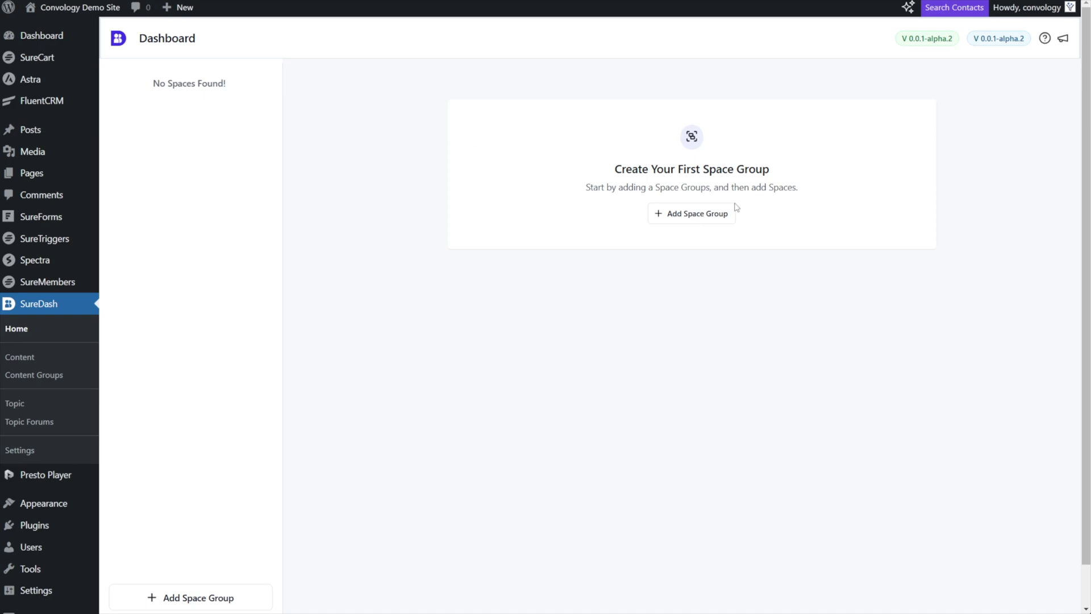
Step: Open the New Space Group form from the empty SureDash dashboard
{"action": "left_click", "coordinate": [683, 216]}
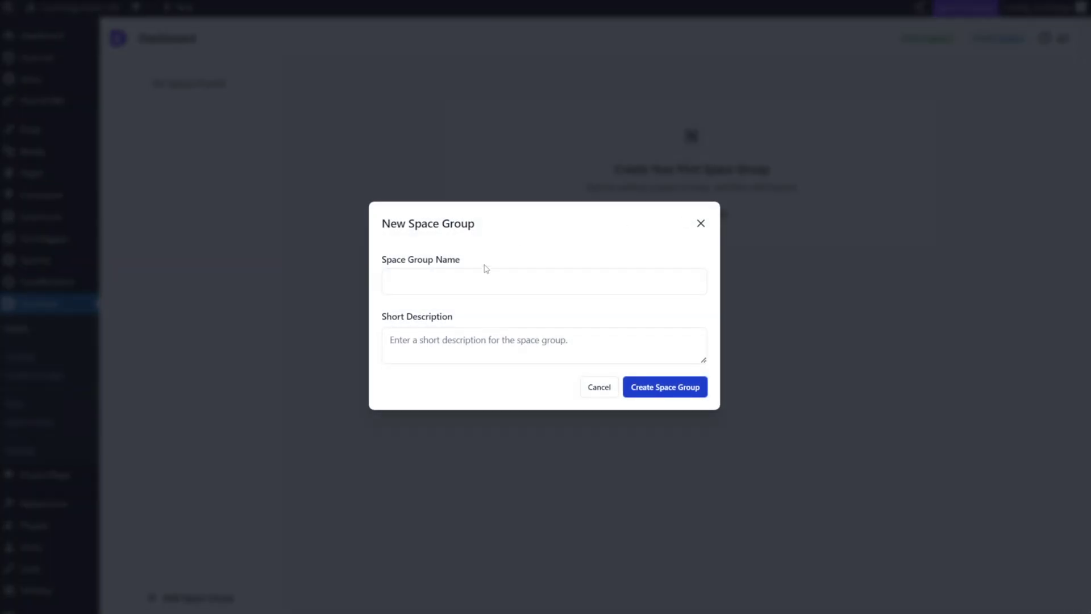
Step: Create a space group named 'Workshops' and save its settings
{"action": "left_click", "coordinate": [479, 276]}
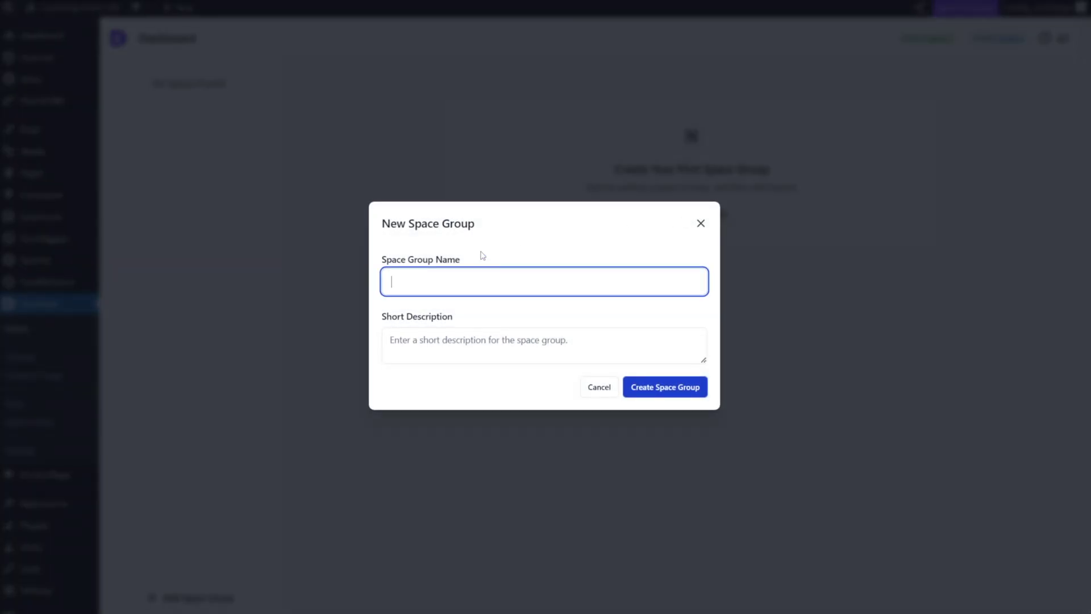
{"action": "type", "text": "Workshops"}
{"action": "left_click", "coordinate": [664, 394]}
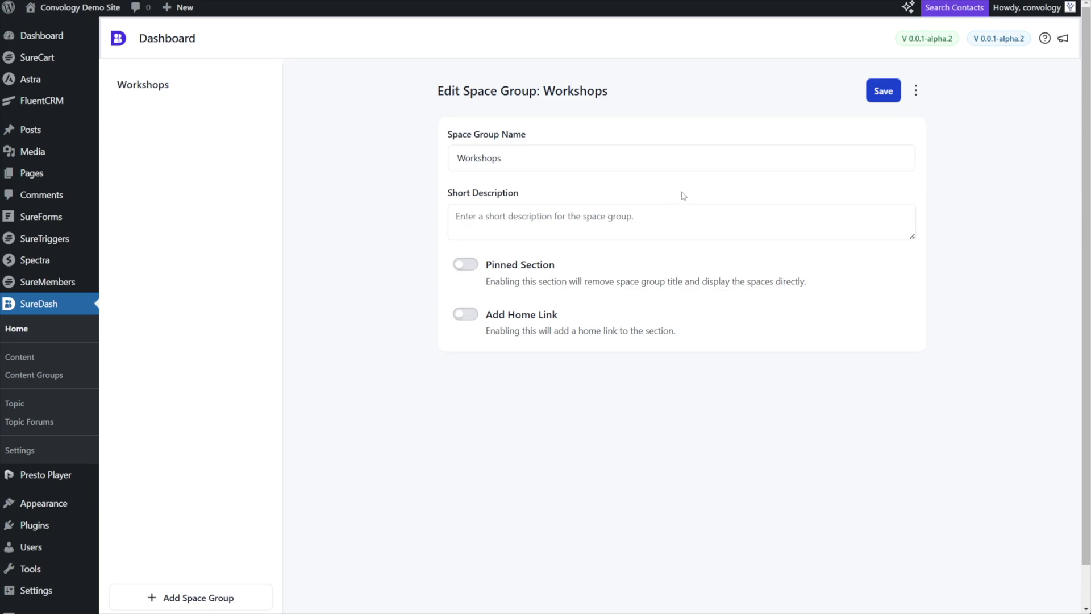
{"action": "left_click", "coordinate": [886, 94]}
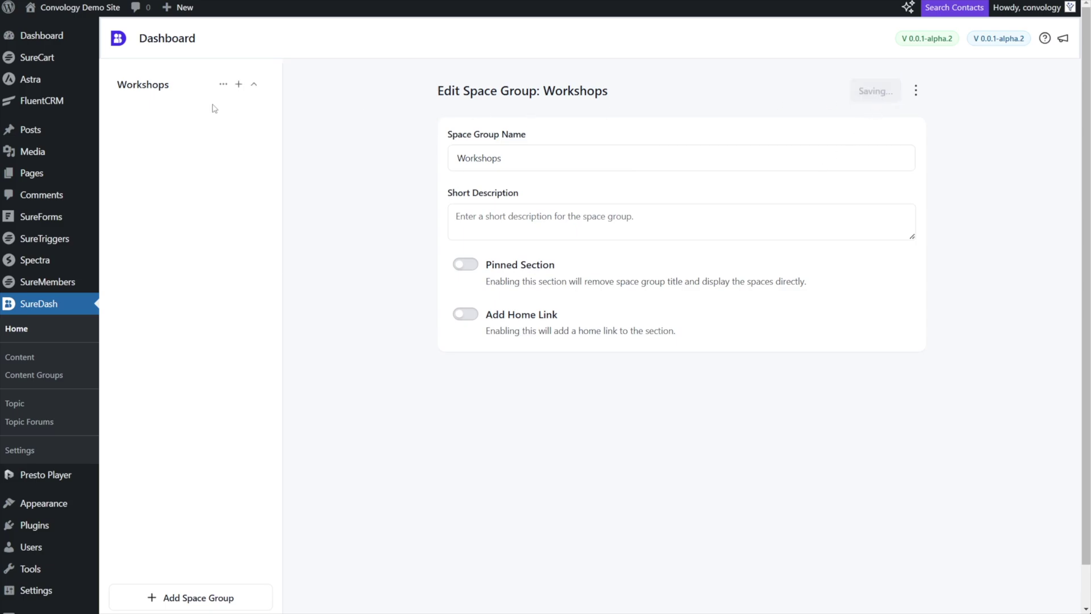
Step: Add a new Blank-type space to the Workshops group
{"action": "left_click", "coordinate": [239, 85]}
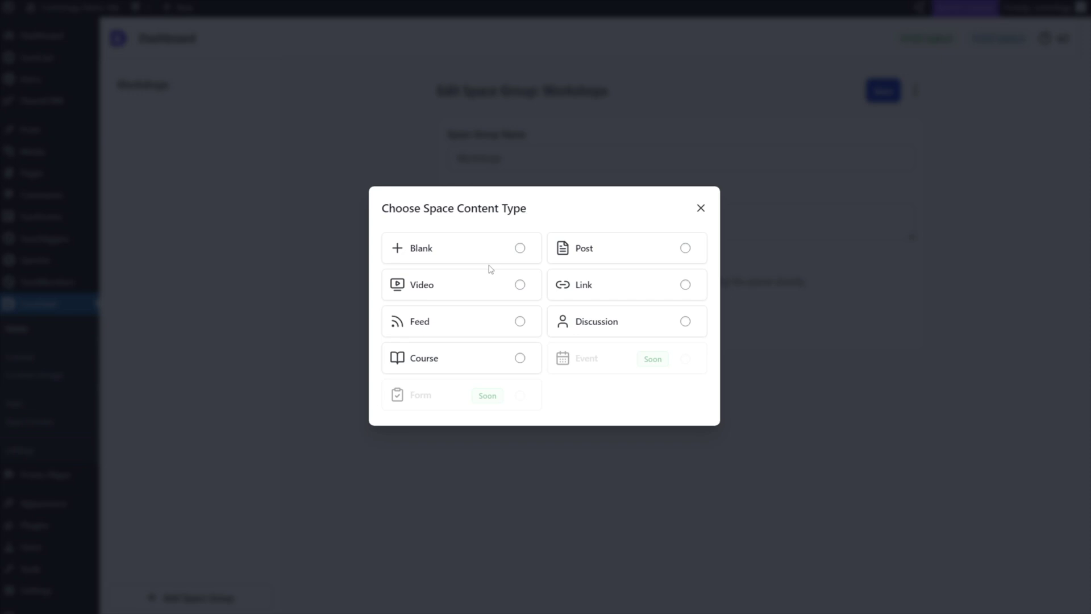
{"action": "left_click", "coordinate": [470, 251]}
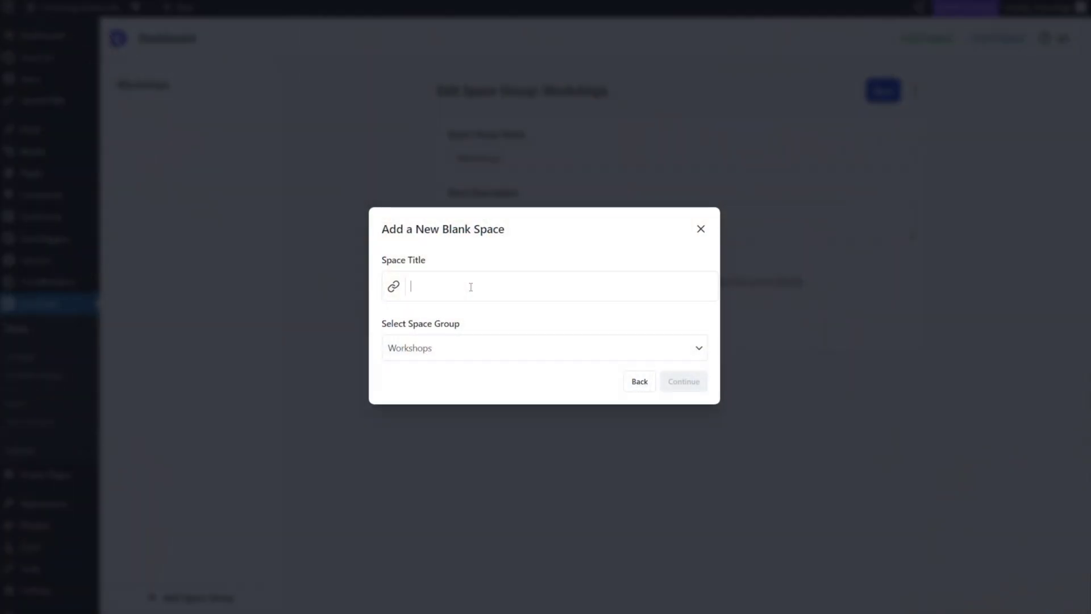
Step: Title the new space 'Migrating to Astra and Spectra' and continue
{"action": "type", "text": "Migrating"}
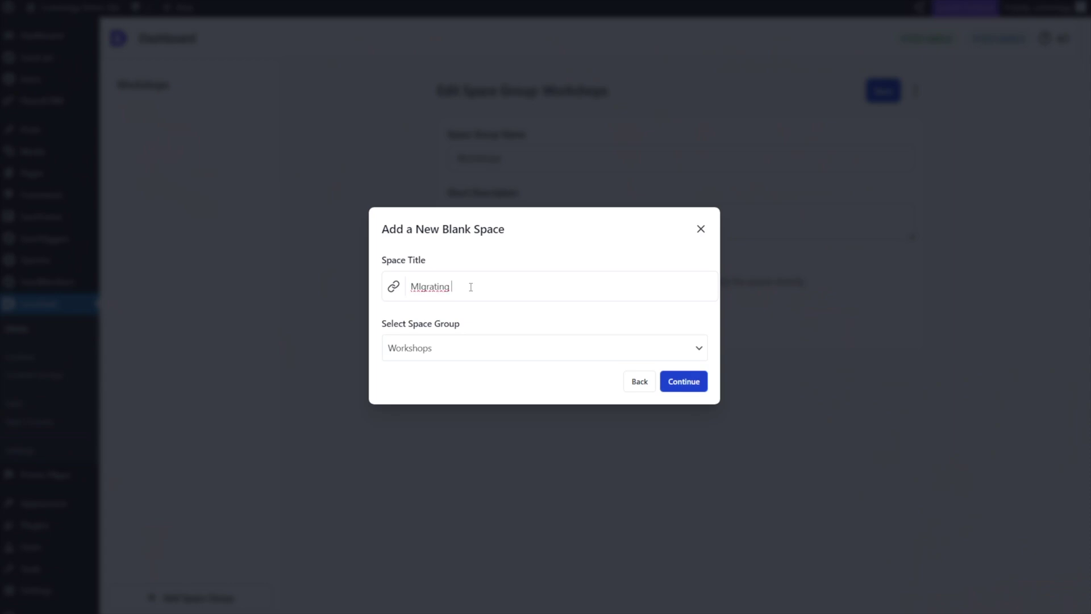
{"action": "key", "text": "BackSpace"}
{"action": "key", "text": "BackSpace"}
{"action": "key", "text": "BackSpace"}
{"action": "key", "text": "BackSpace"}
{"action": "key", "text": "BackSpace"}
{"action": "key", "text": "BackSpace"}
{"action": "key", "text": "BackSpace"}
{"action": "type", "text": "grating to Astra and Spectra"}
{"action": "left_click", "coordinate": [687, 382]}
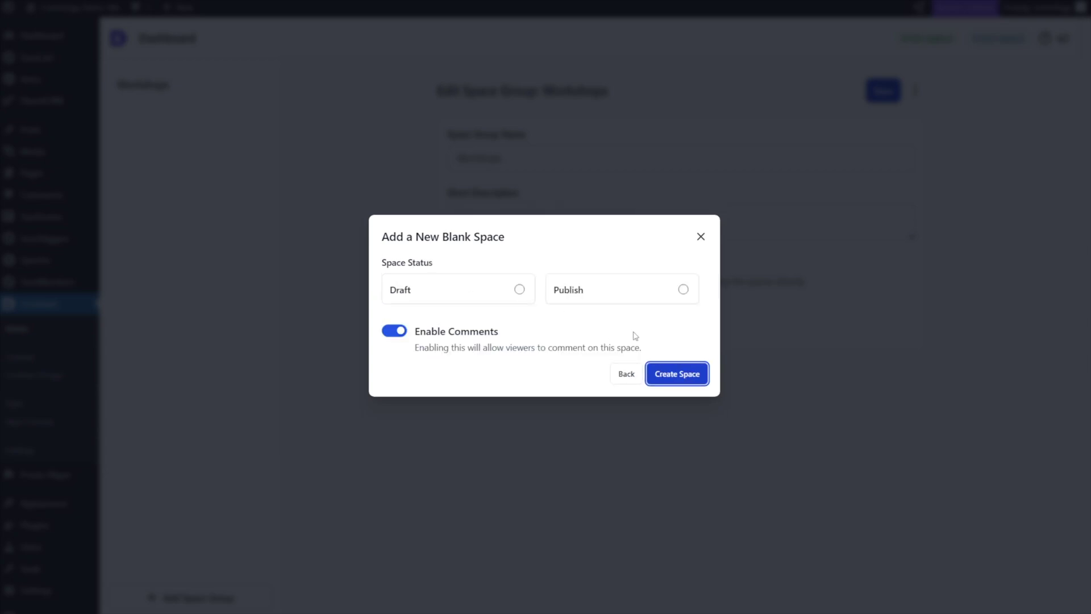
Step: Publish the space with comments disabled, then open its content settings
{"action": "left_click", "coordinate": [669, 298]}
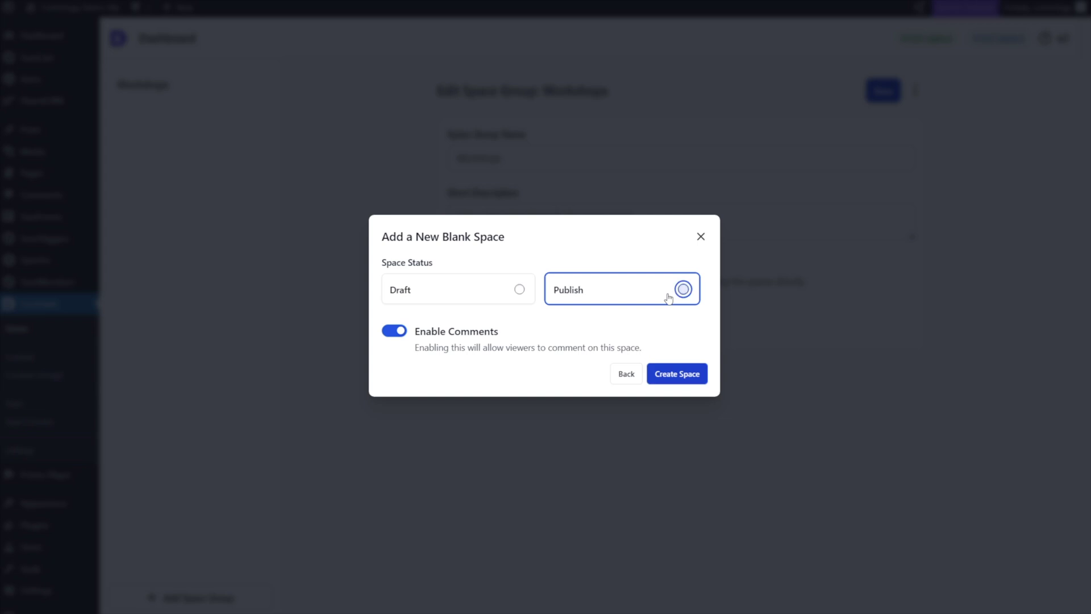
{"action": "left_click", "coordinate": [408, 334]}
{"action": "left_click", "coordinate": [684, 376]}
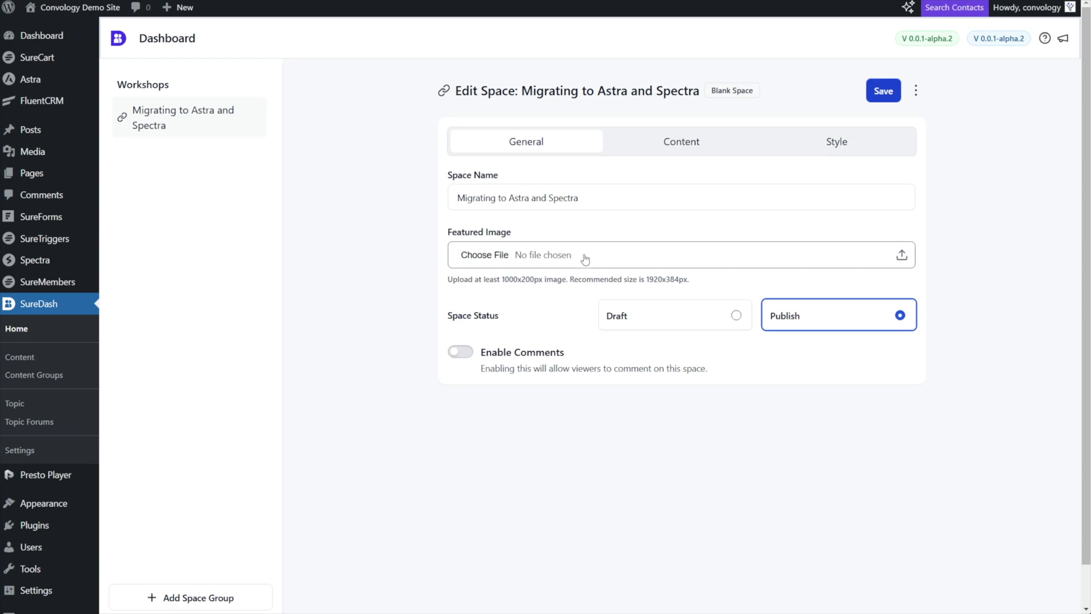
{"action": "left_click", "coordinate": [676, 152]}
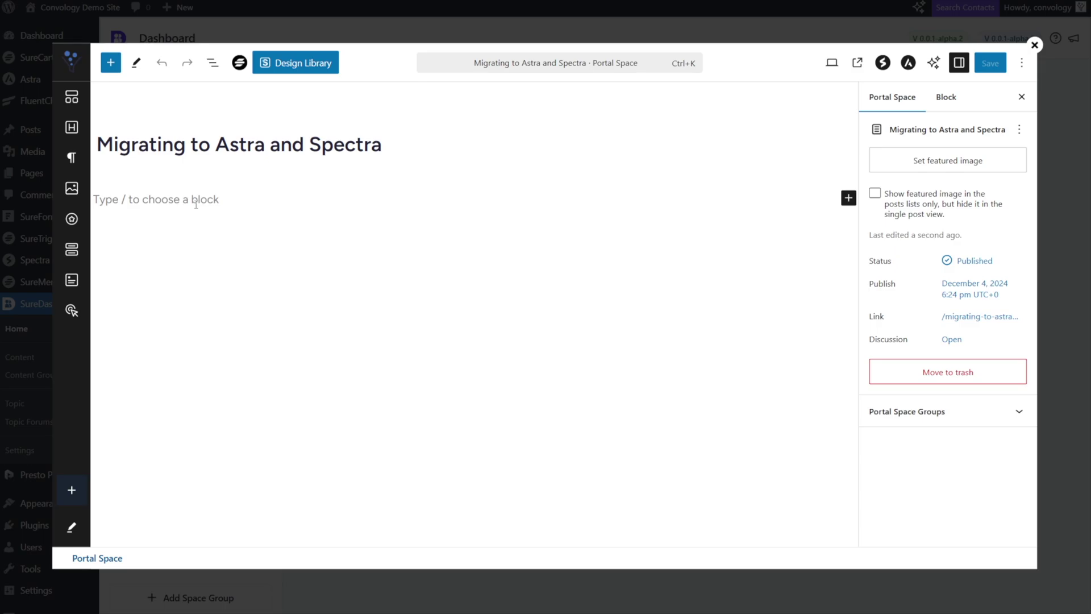
Step: Paste the prepared 'Preparing to Migrate Away from Thrive Theme Builder' workshop layout into the content
{"action": "left_click", "coordinate": [196, 203]}
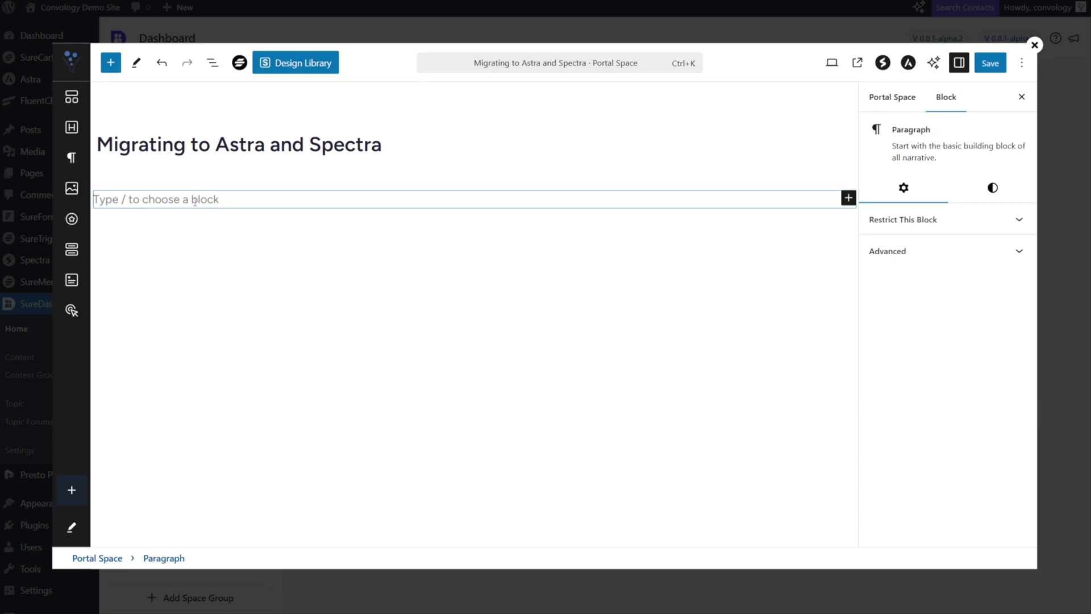
{"action": "key", "text": "ctrl+v"}
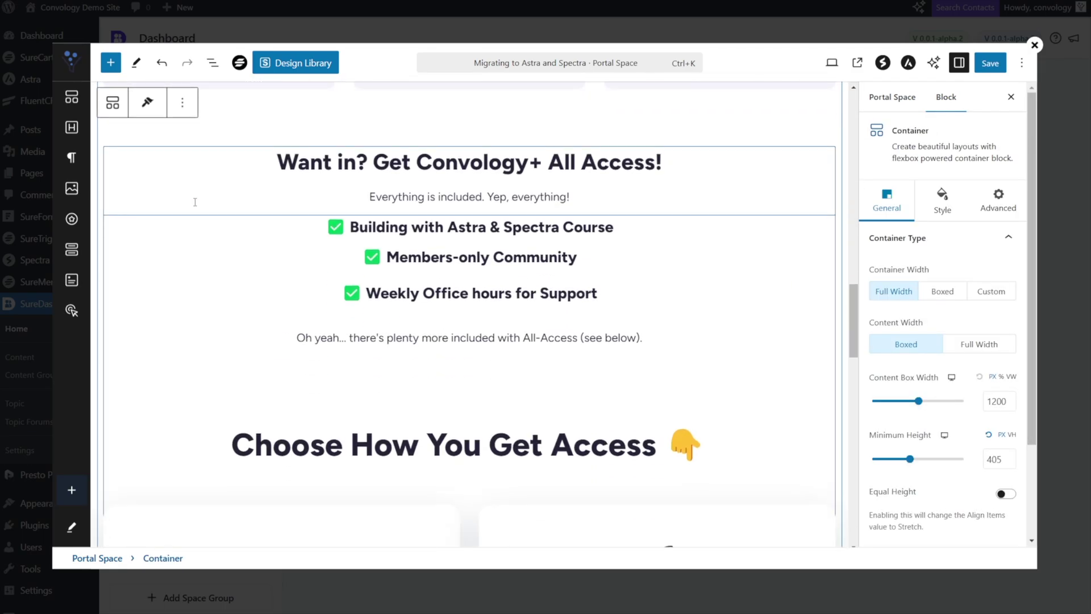
{"action": "left_click_drag", "start_coordinate": [851, 320], "coordinate": [879, 190]}
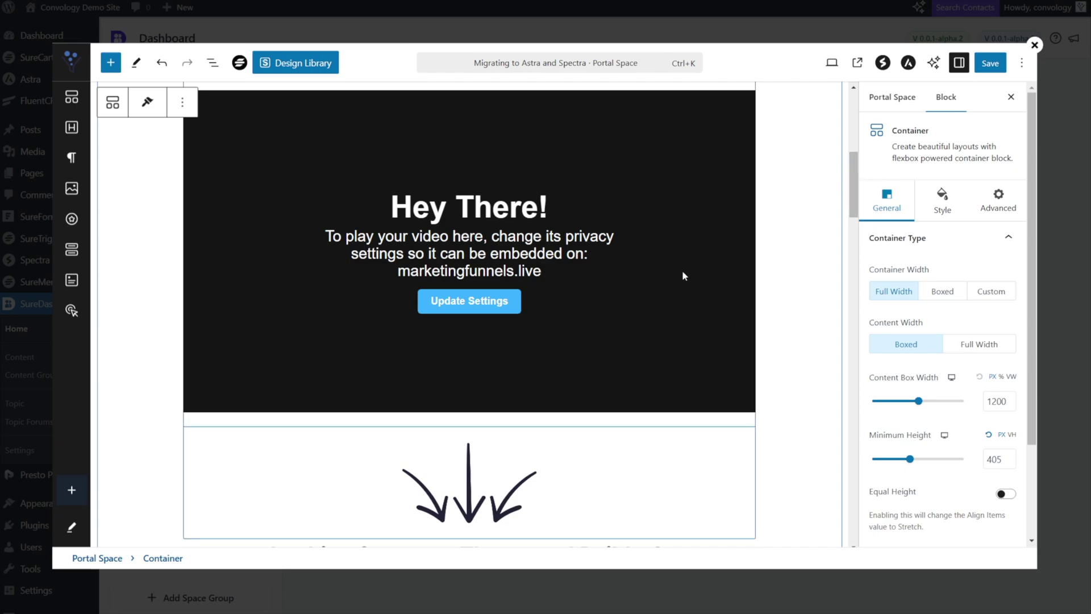
{"action": "scroll", "coordinate": [625, 268], "scroll_direction": "up", "scroll_amount": 3}
{"action": "left_click_drag", "start_coordinate": [855, 171], "coordinate": [872, 102]}
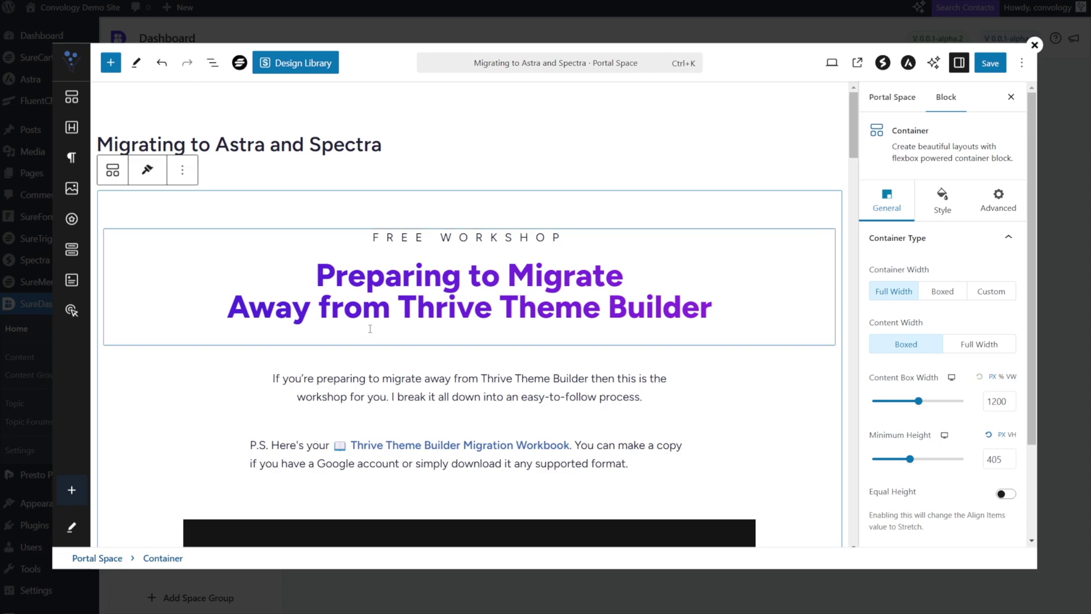
{"action": "scroll", "coordinate": [329, 216], "scroll_direction": "down", "scroll_amount": 1}
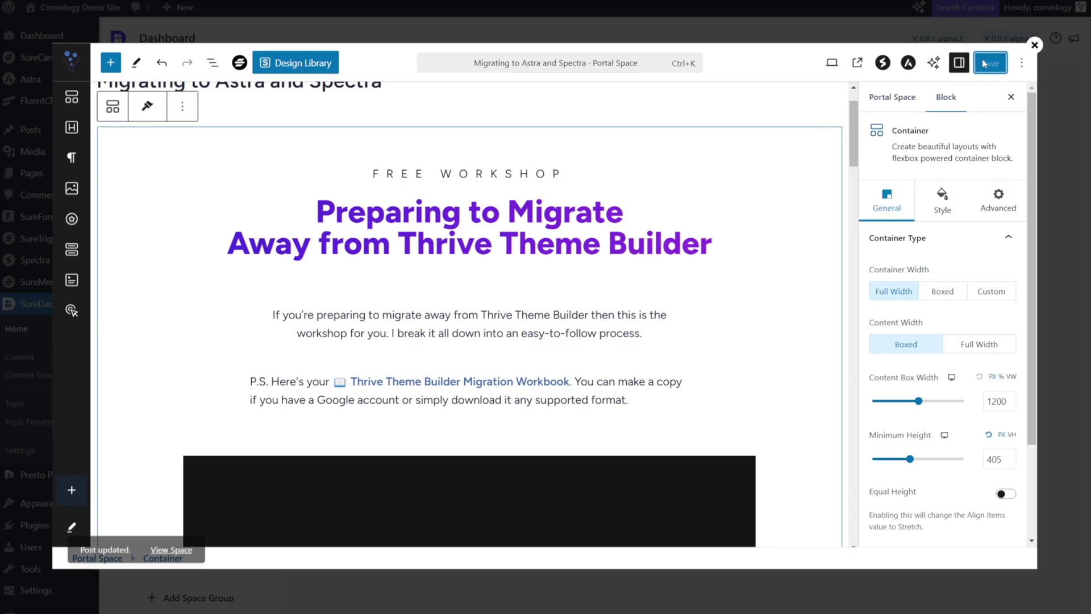
Step: Start a new SureMembers access group named 'Workshop: Migrating to Astra and Spectra'
{"action": "left_click", "coordinate": [1035, 45]}
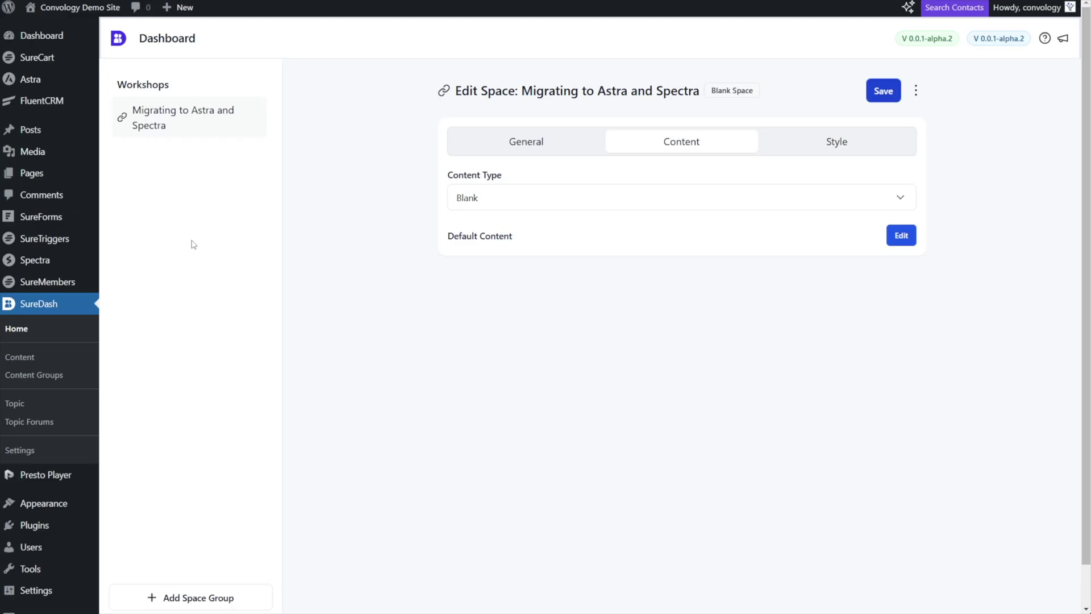
{"action": "mouse_move", "coordinate": [72, 220]}
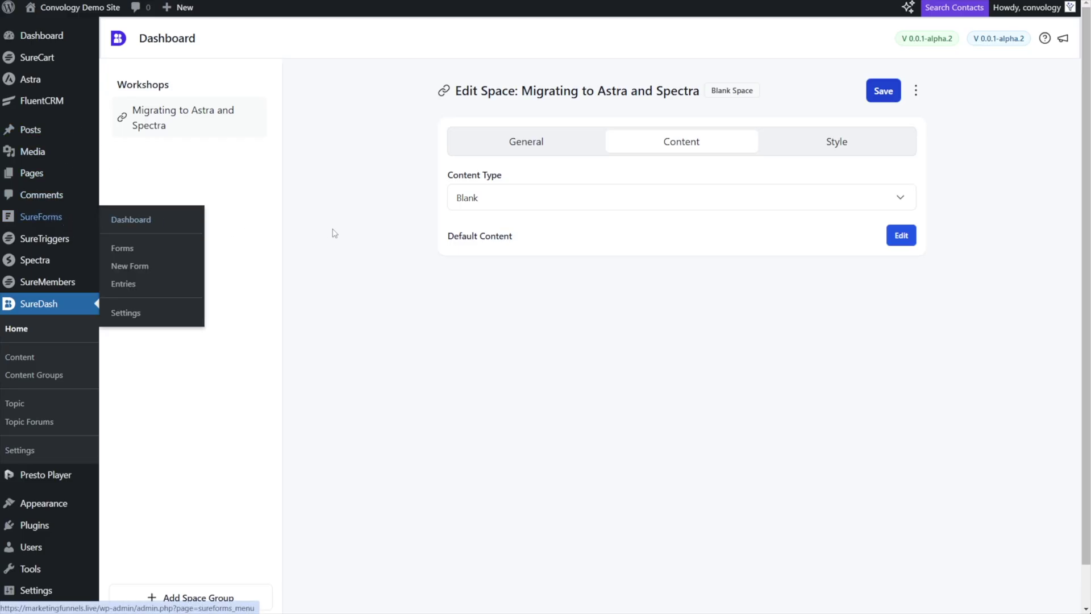
{"action": "mouse_move", "coordinate": [44, 284]}
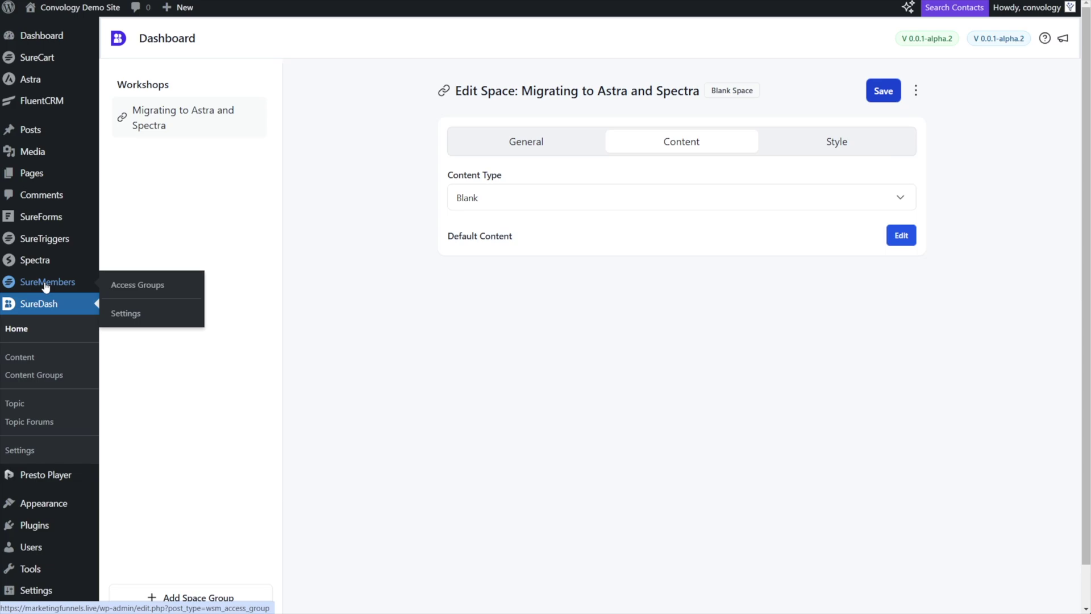
{"action": "left_click", "coordinate": [138, 285]}
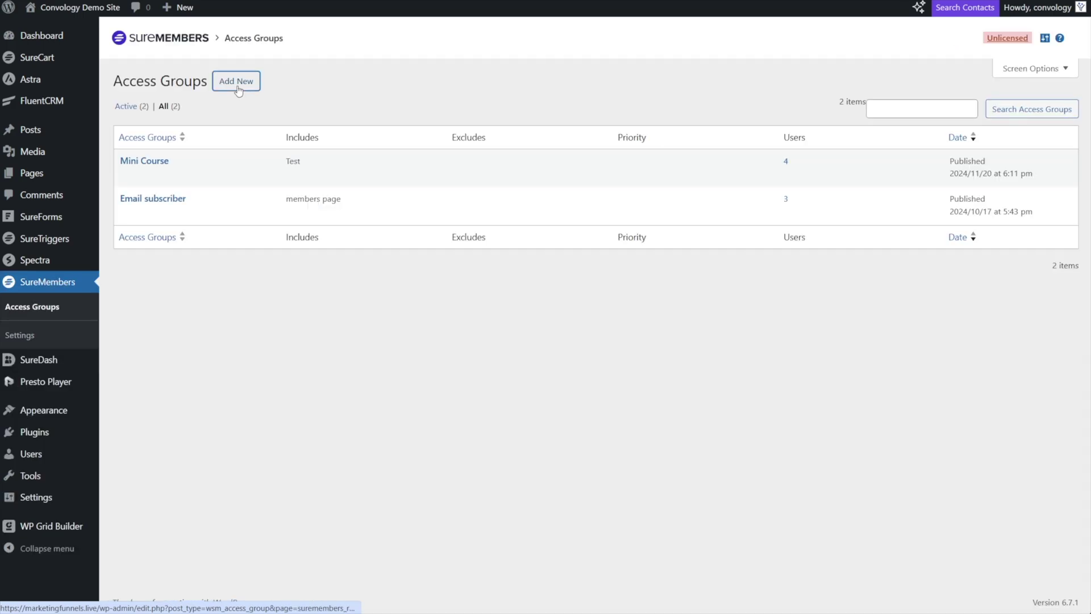
{"action": "left_click", "coordinate": [238, 86]}
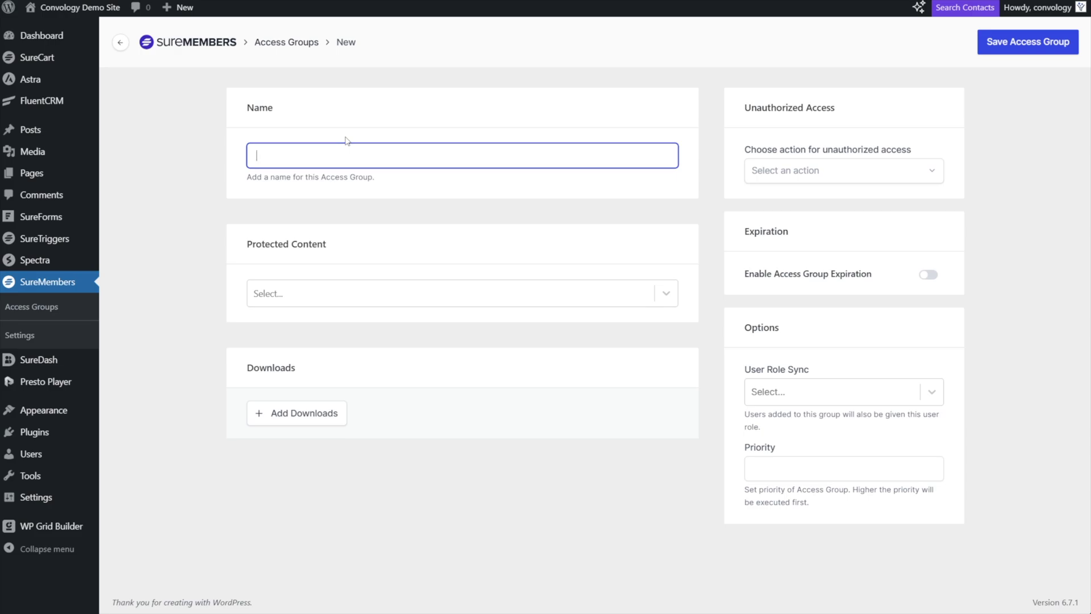
{"action": "type", "text": "Workshop: Migrating to Astra and Spectra"}
{"action": "left_click", "coordinate": [285, 268]}
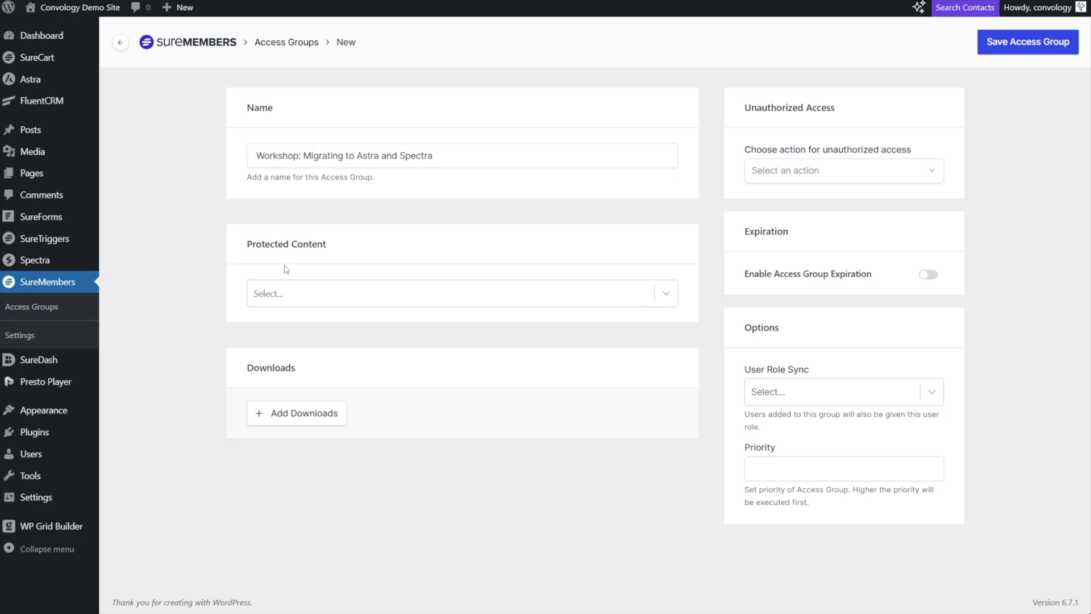
Step: Set protection to Specific Pages / Posts / Taxonomies, adding then removing the Migrating to Astra and Spectra target
{"action": "left_click", "coordinate": [291, 296]}
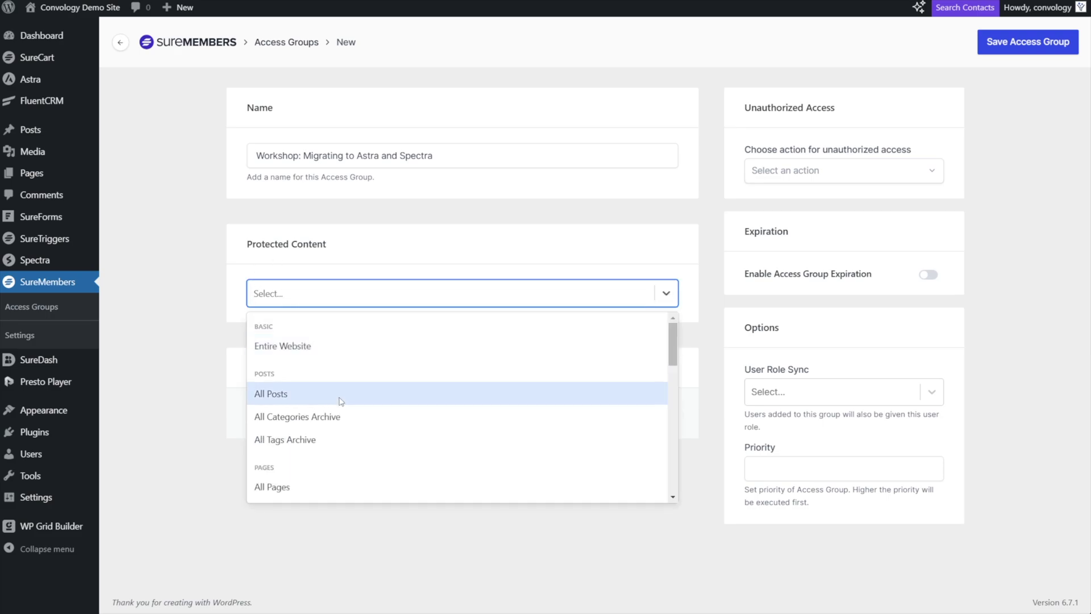
{"action": "scroll", "coordinate": [336, 423], "scroll_direction": "down", "scroll_amount": 5}
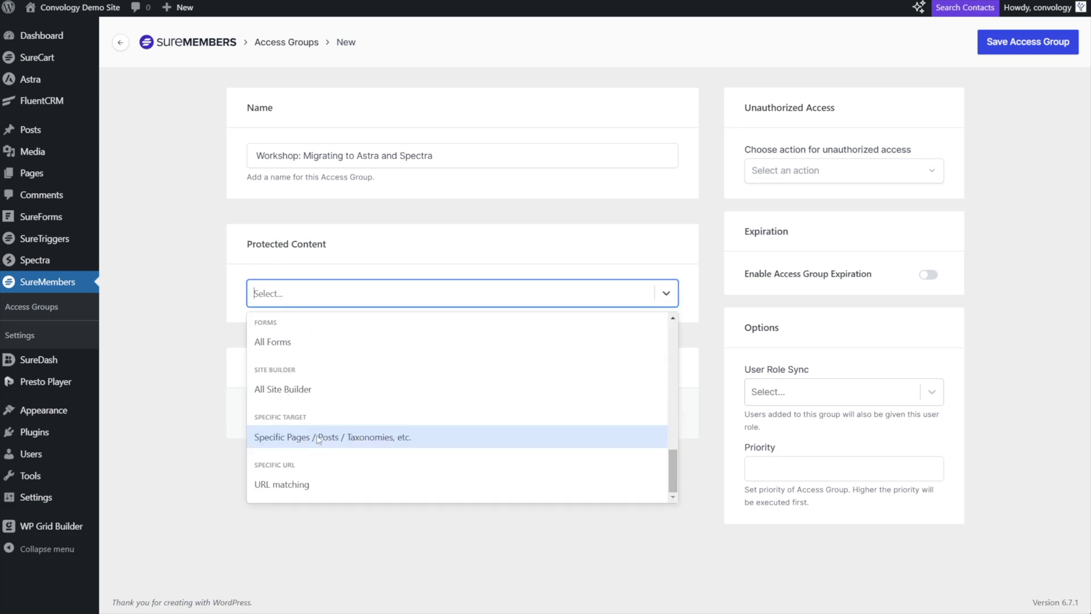
{"action": "left_click", "coordinate": [320, 436]}
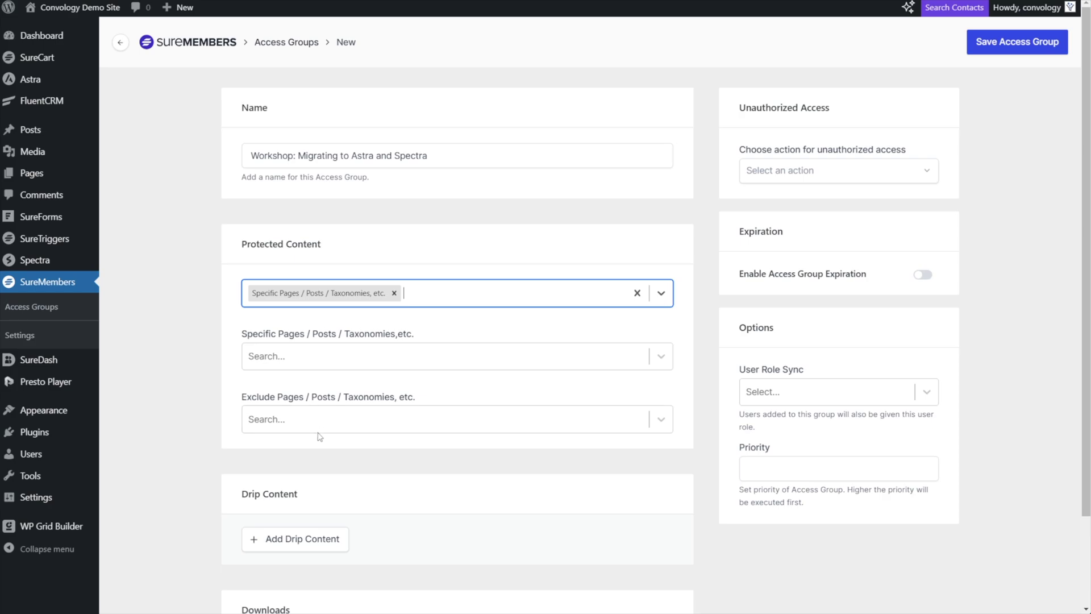
{"action": "left_click", "coordinate": [341, 363]}
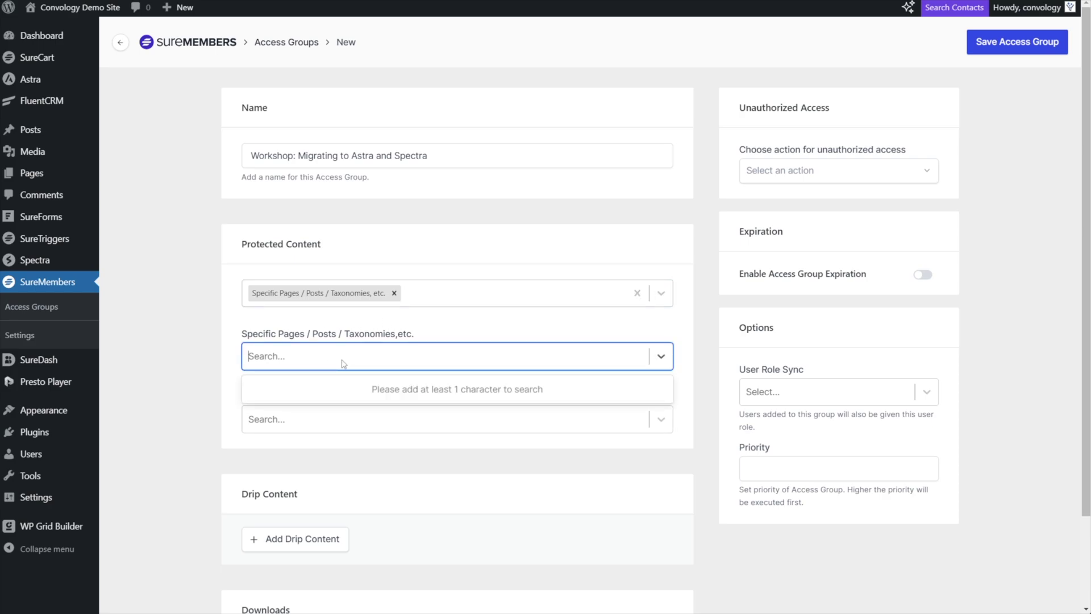
{"action": "type", "text": "migrating"}
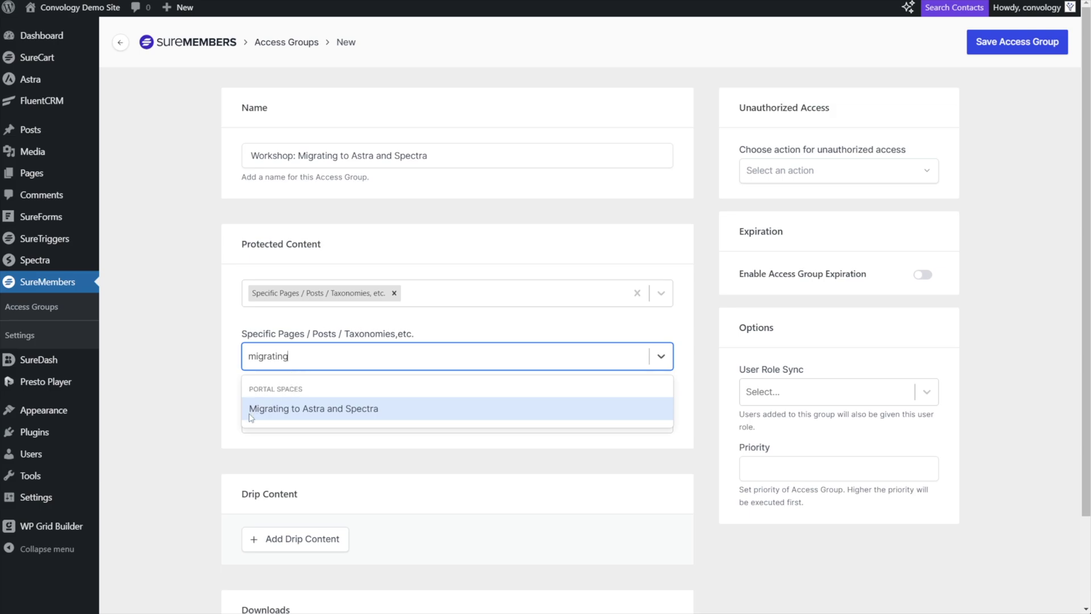
{"action": "left_click", "coordinate": [344, 412]}
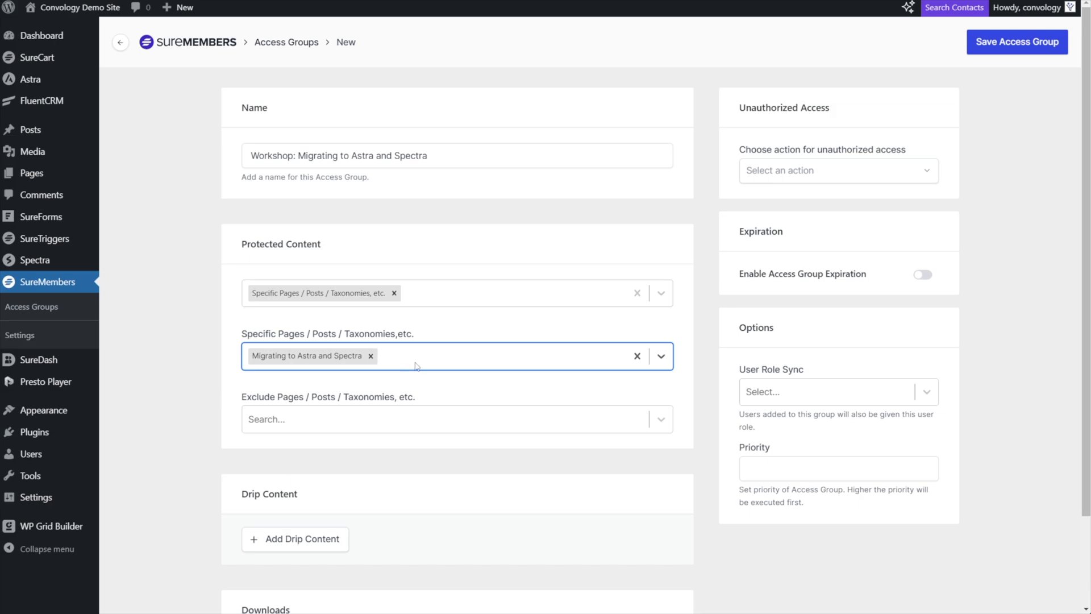
{"action": "left_click", "coordinate": [371, 356]}
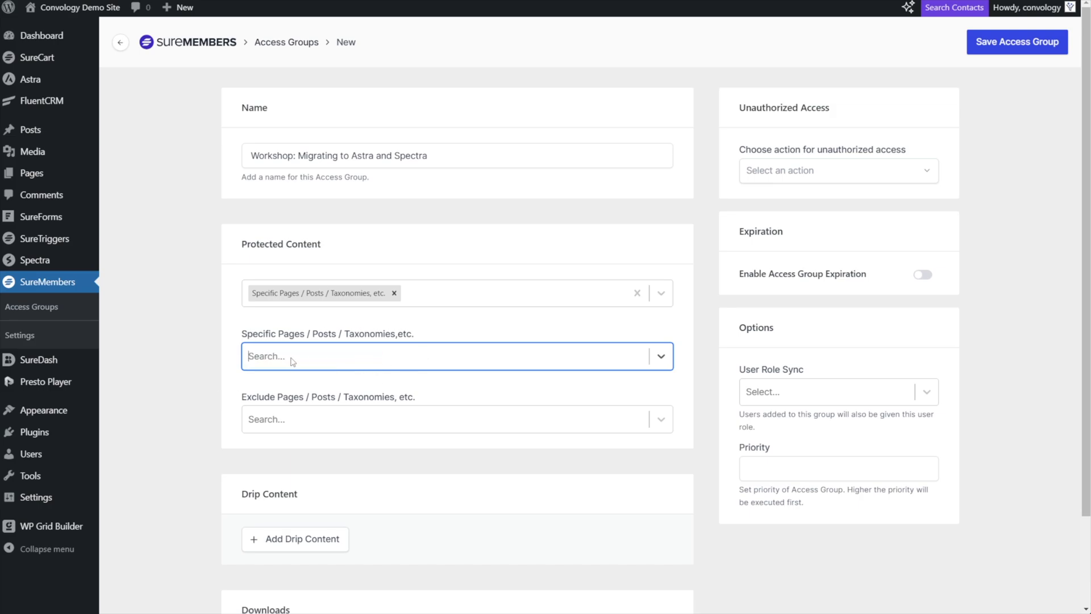
Step: Remove the specific pages protection rule, leaving protected content empty
{"action": "left_click", "coordinate": [394, 292]}
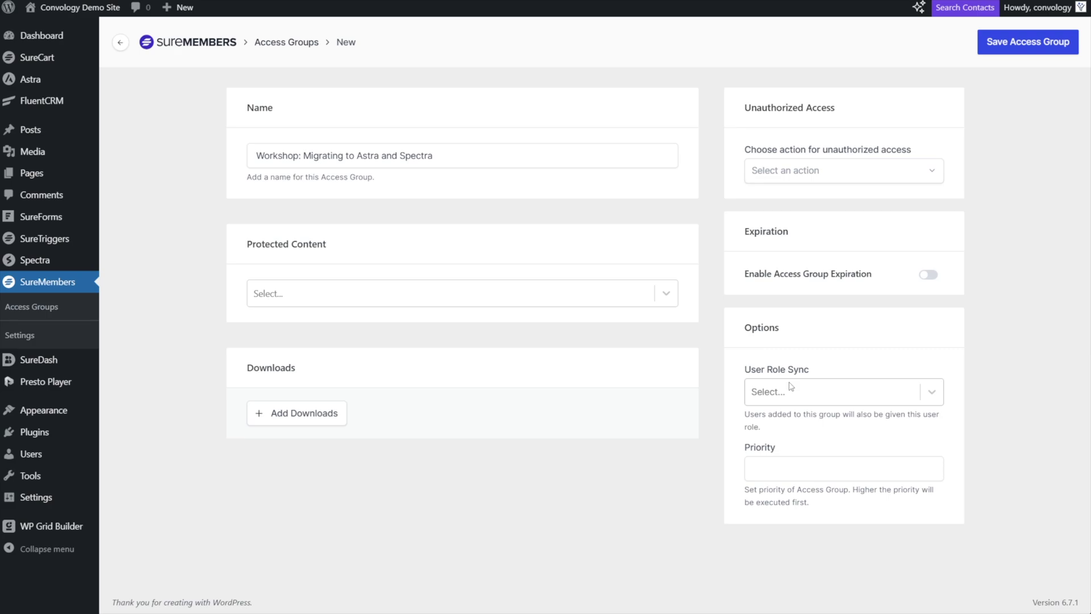
Step: Show unauthorized visitors the message 'You don't have access' and save the access group
{"action": "left_click", "coordinate": [857, 171]}
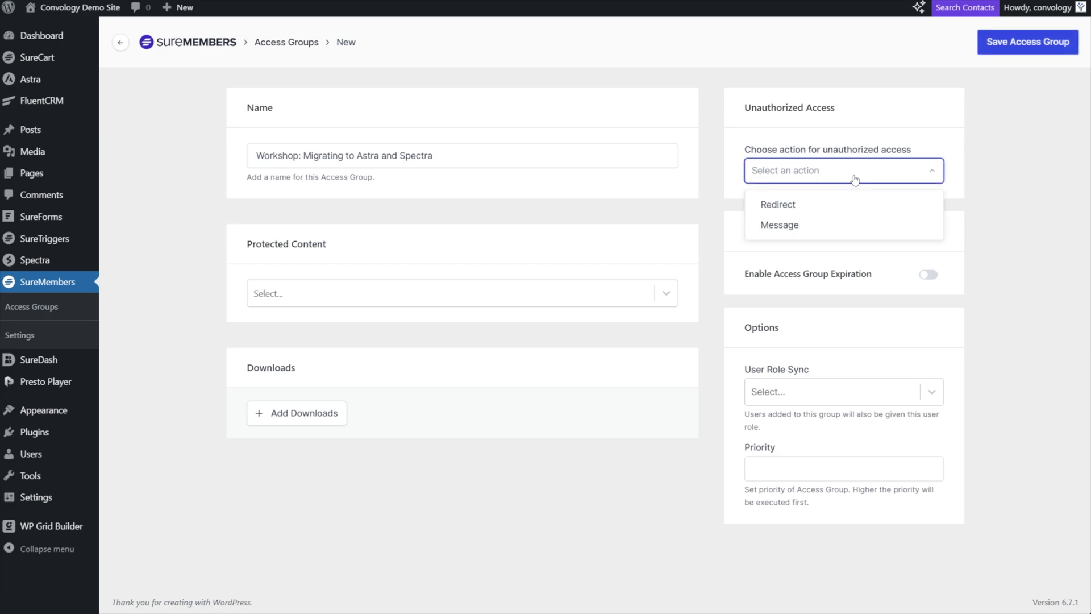
{"action": "left_click", "coordinate": [773, 227]}
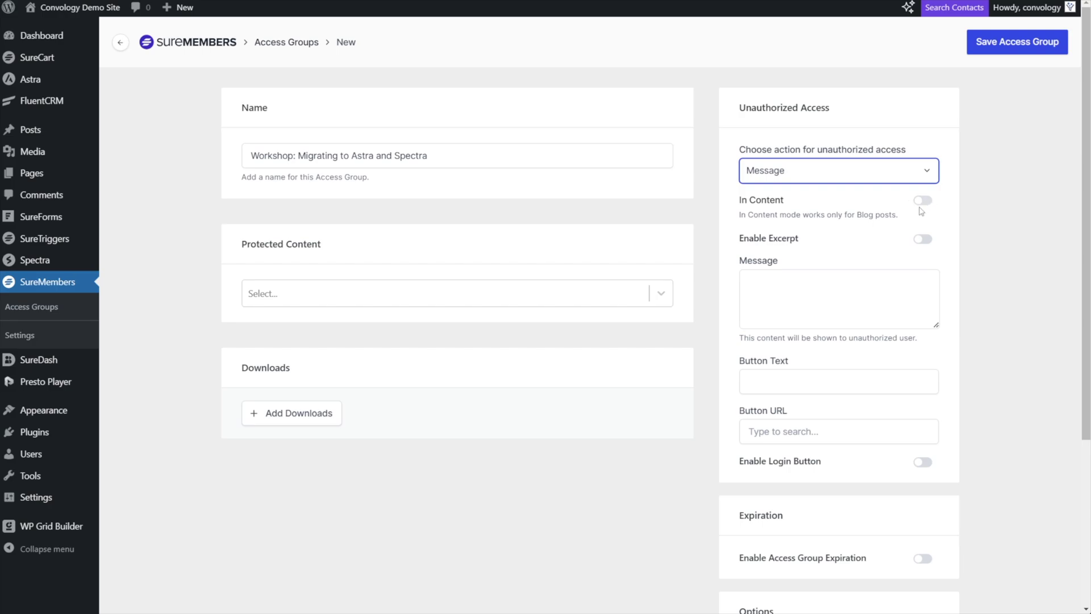
{"action": "left_click", "coordinate": [805, 293]}
{"action": "type", "text": "You don't have"}
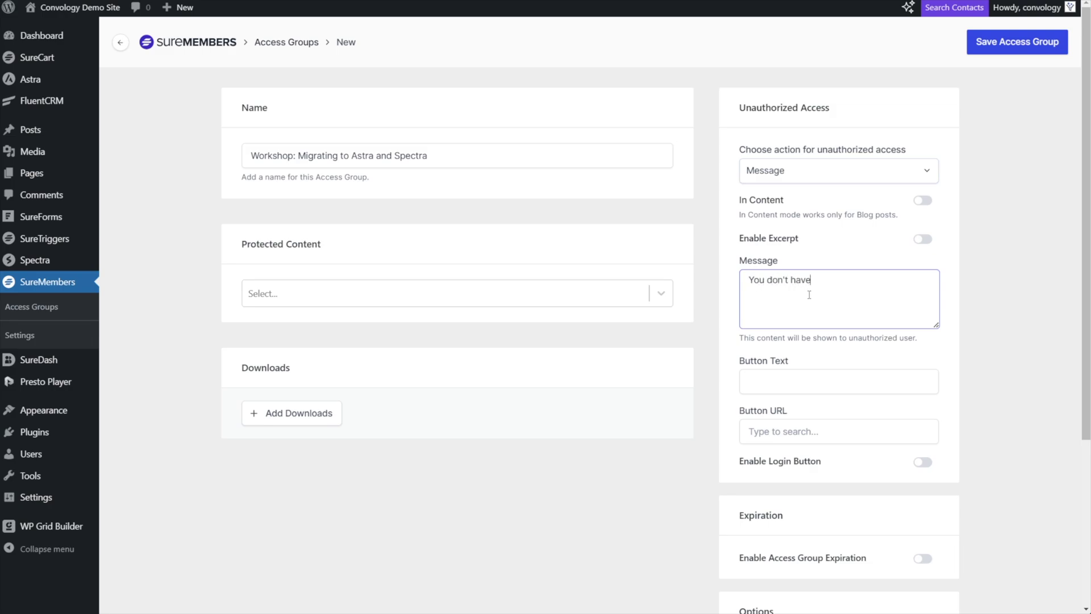
{"action": "type", "text": " access."}
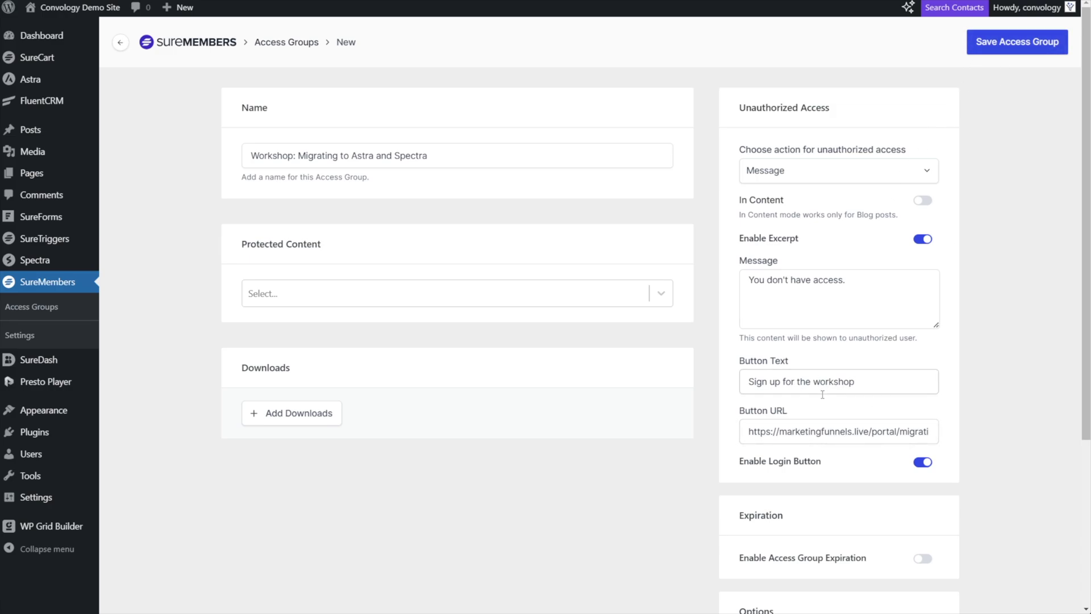
{"action": "left_click", "coordinate": [1019, 41]}
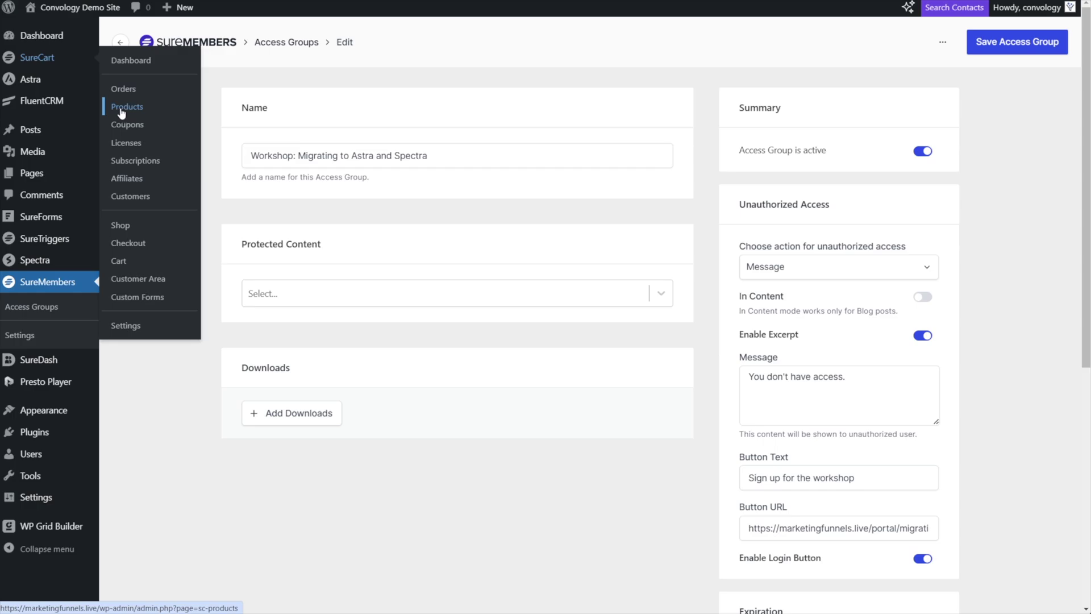
Step: Create a SureCart product named 'Workshop: Migrating to Astra and Spectra' and locate its pricing
{"action": "left_click", "coordinate": [148, 111]}
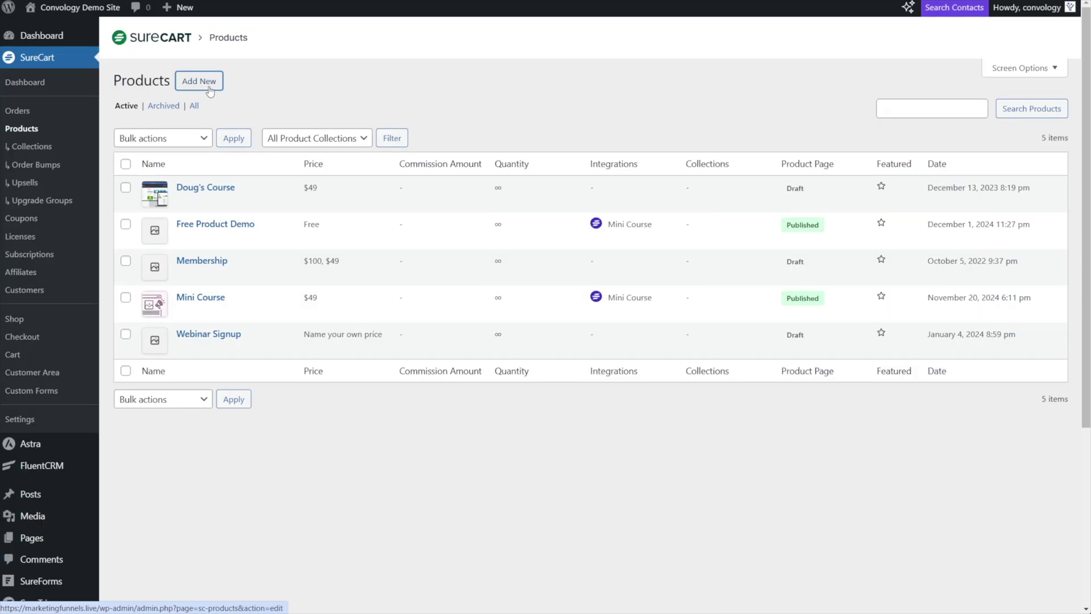
{"action": "left_click", "coordinate": [205, 91]}
{"action": "type", "text": "Workshop: M"}
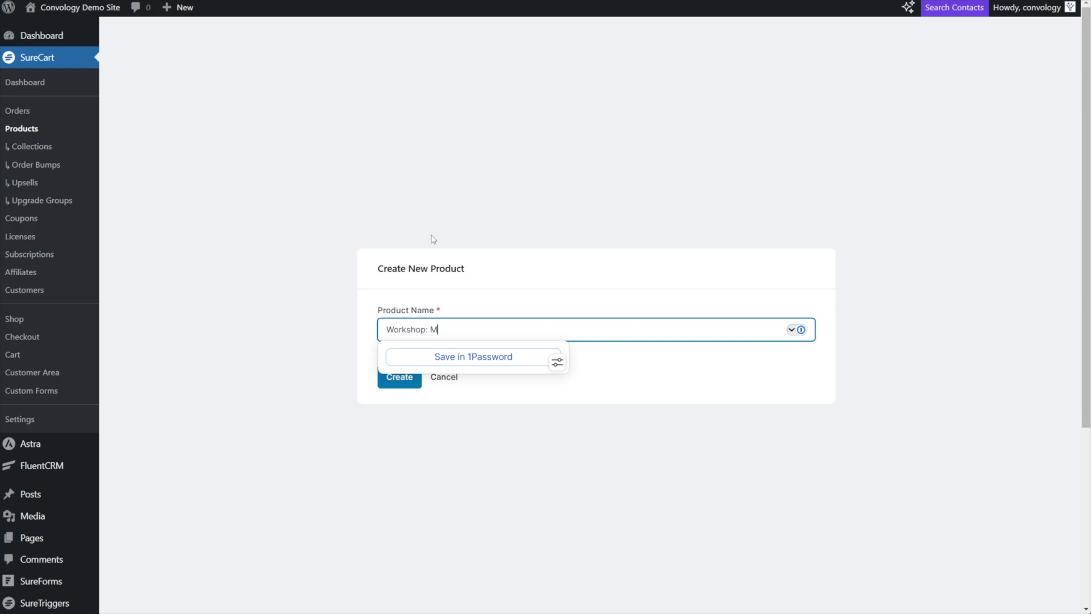
{"action": "type", "text": "igrating to Astra and Spectra"}
{"action": "left_click", "coordinate": [390, 302]}
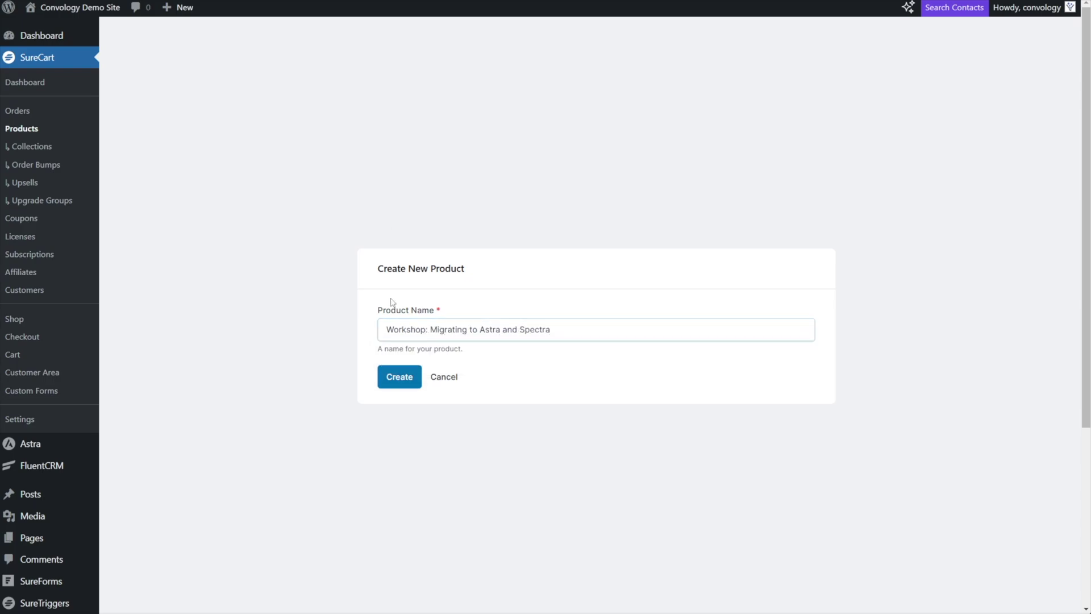
{"action": "left_click", "coordinate": [397, 380]}
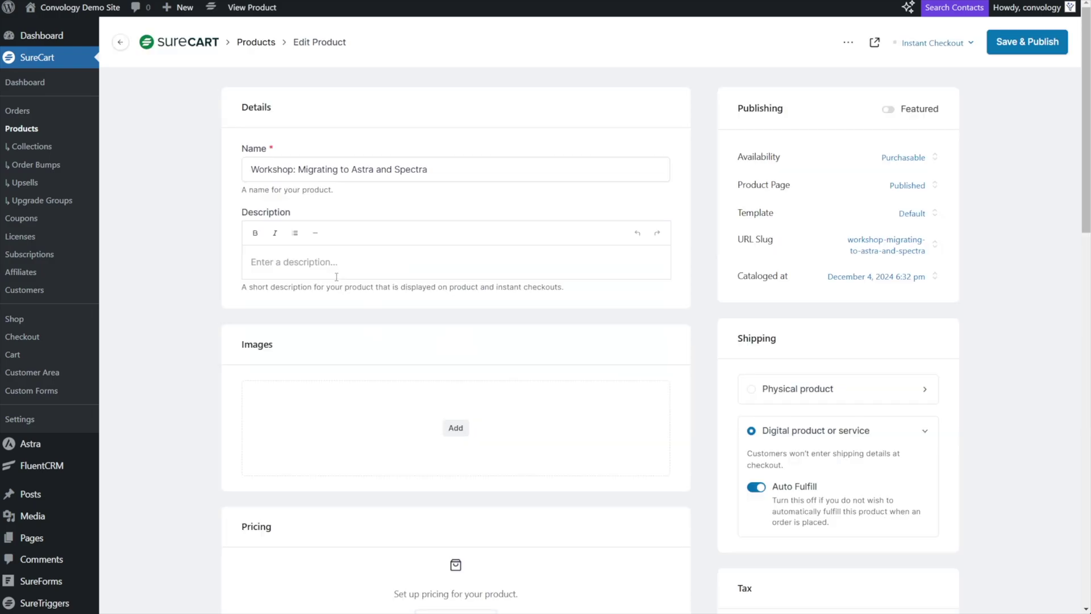
{"action": "scroll", "coordinate": [341, 273], "scroll_direction": "down", "scroll_amount": 3}
{"action": "scroll", "coordinate": [466, 341], "scroll_direction": "down", "scroll_amount": 2}
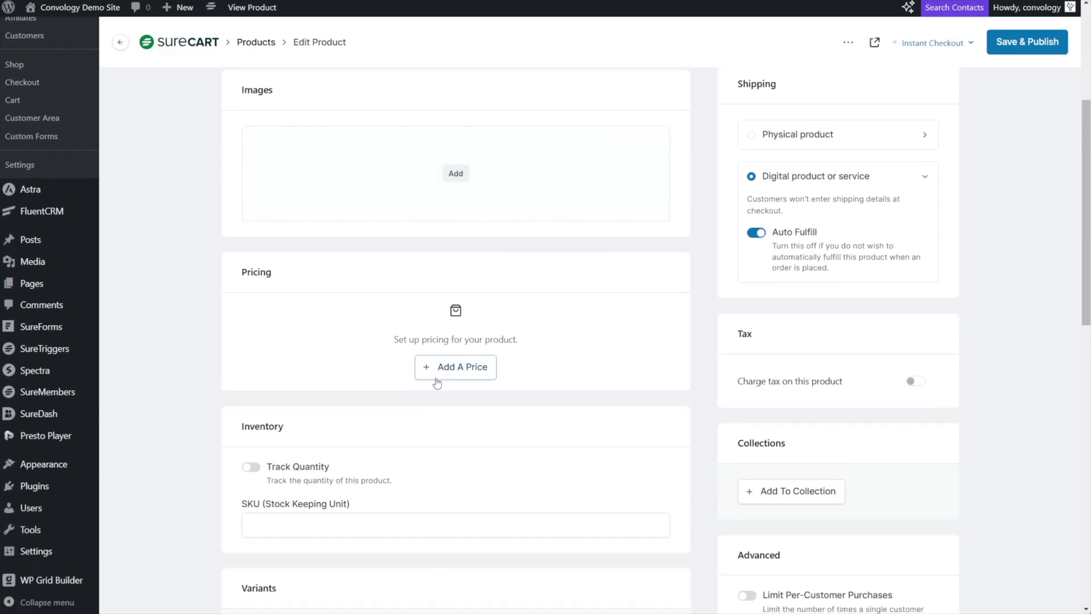
{"action": "scroll", "coordinate": [404, 412], "scroll_direction": "down", "scroll_amount": 3}
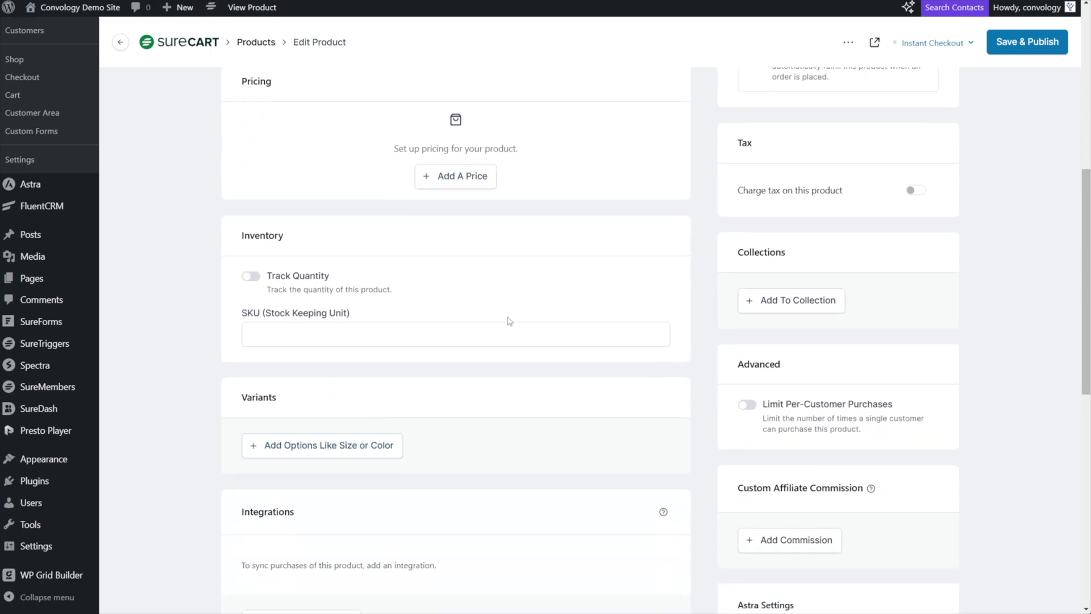
{"action": "scroll", "coordinate": [510, 319], "scroll_direction": "up", "scroll_amount": 2}
Step: Add a one-time $0 price named 'Free Access' to the workshop product
{"action": "left_click", "coordinate": [456, 303]}
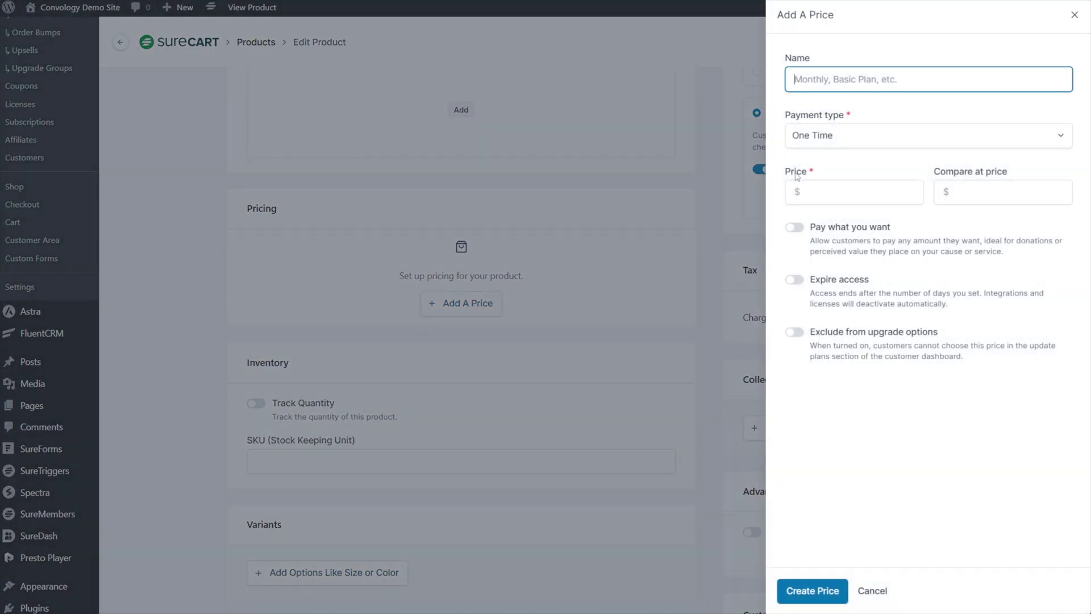
{"action": "left_click", "coordinate": [834, 188]}
{"action": "type", "text": "0"}
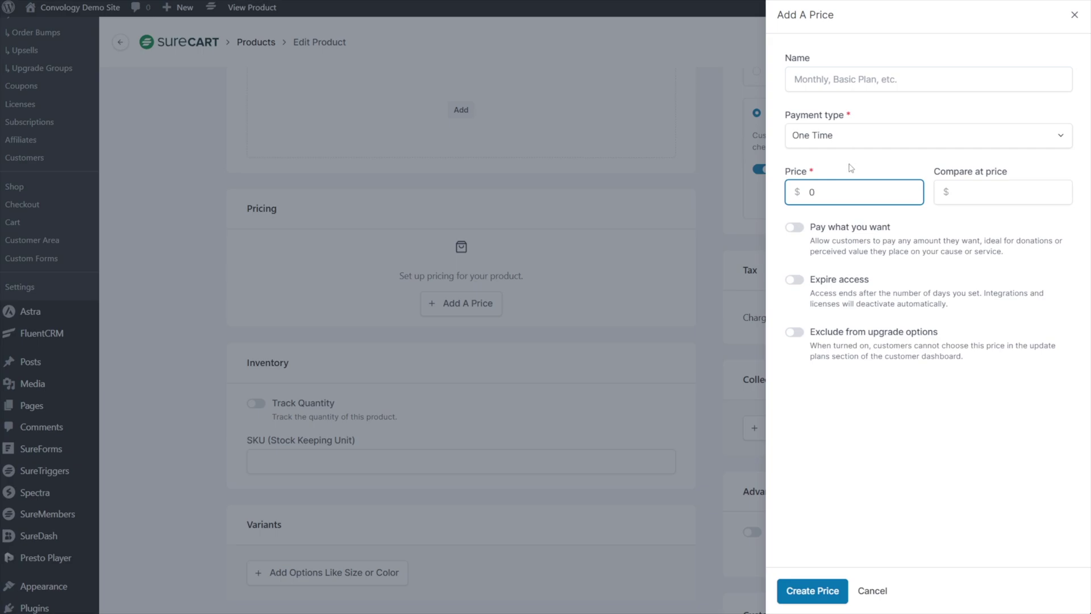
{"action": "left_click", "coordinate": [851, 168]}
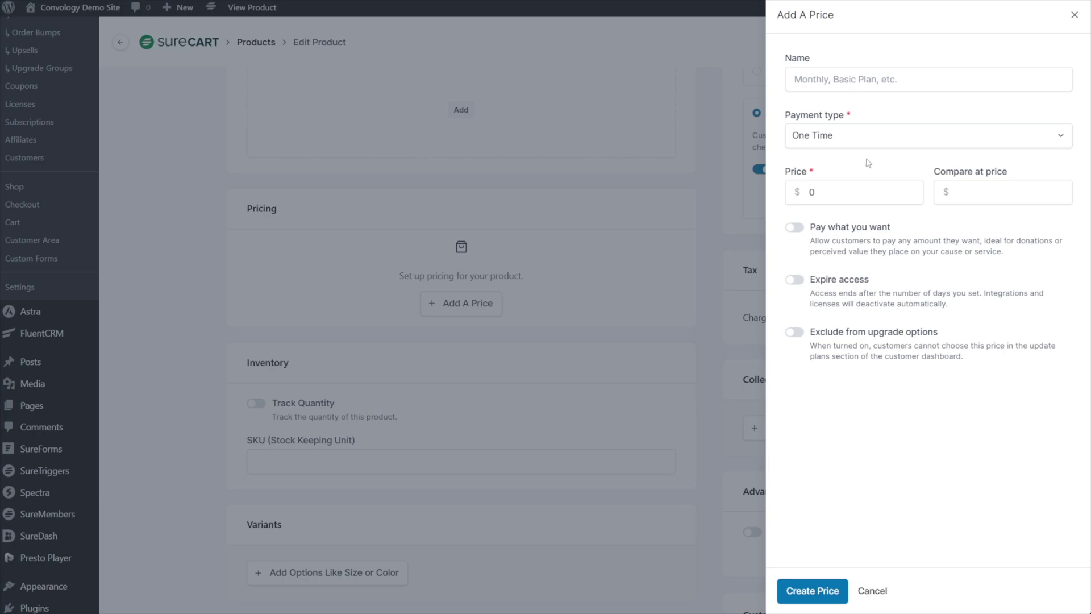
{"action": "left_click", "coordinate": [857, 82]}
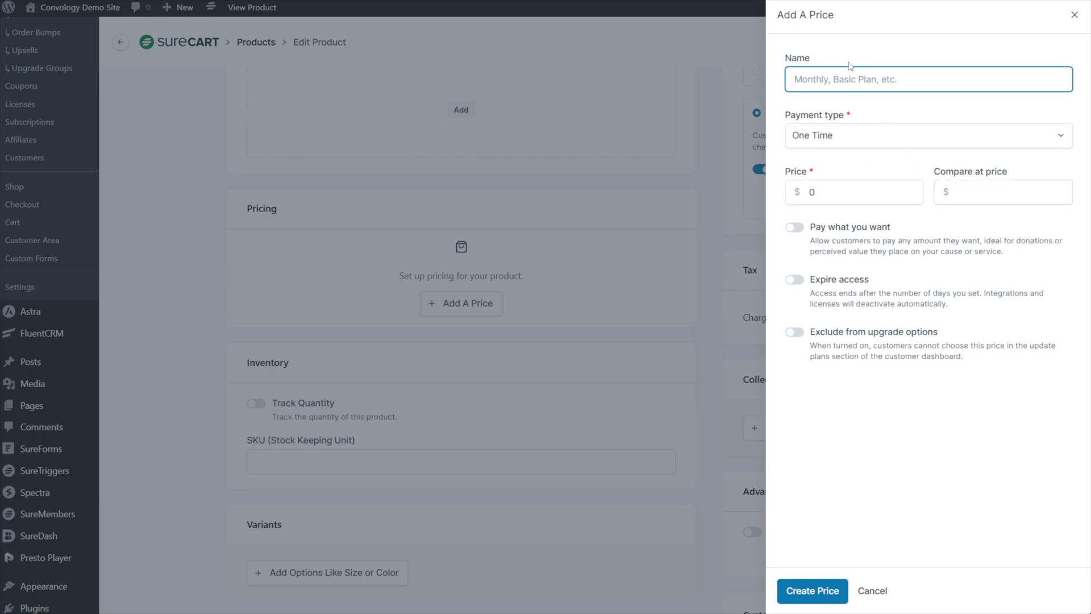
{"action": "type", "text": "Free Access"}
{"action": "left_click", "coordinate": [813, 594]}
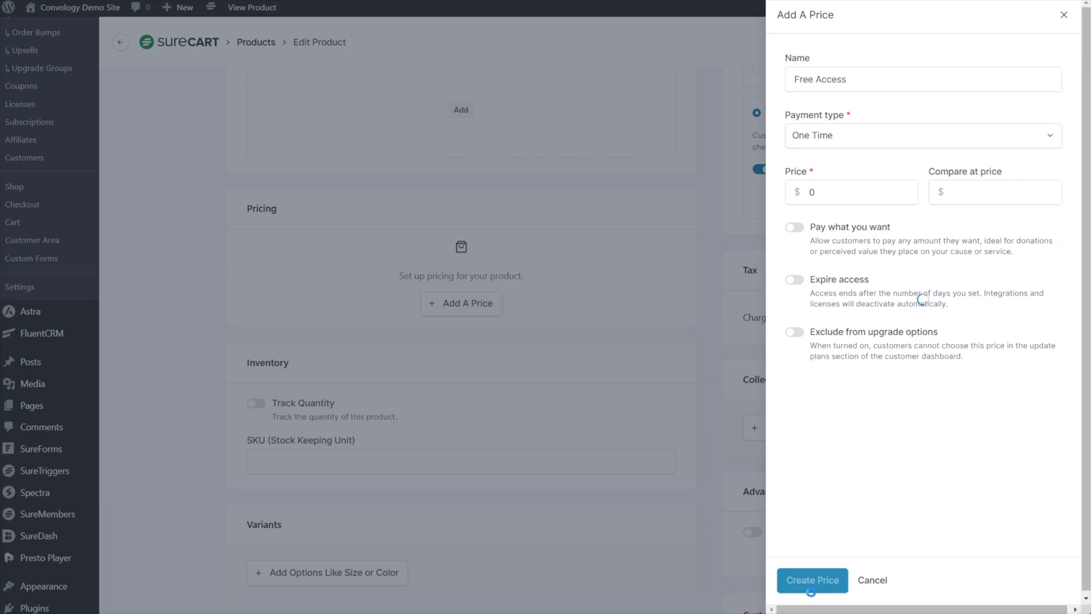
{"action": "scroll", "coordinate": [570, 310], "scroll_direction": "down", "scroll_amount": 10}
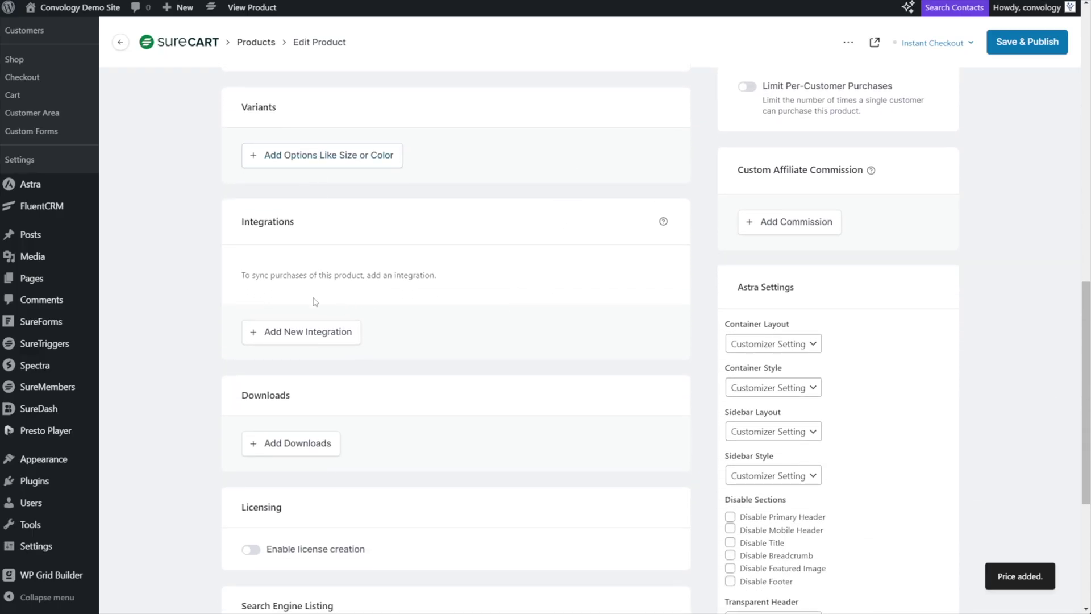
Step: Add a SureMembers integration granting the Workshop: Migrating to Astra and Spectra access group
{"action": "left_click", "coordinate": [289, 332]}
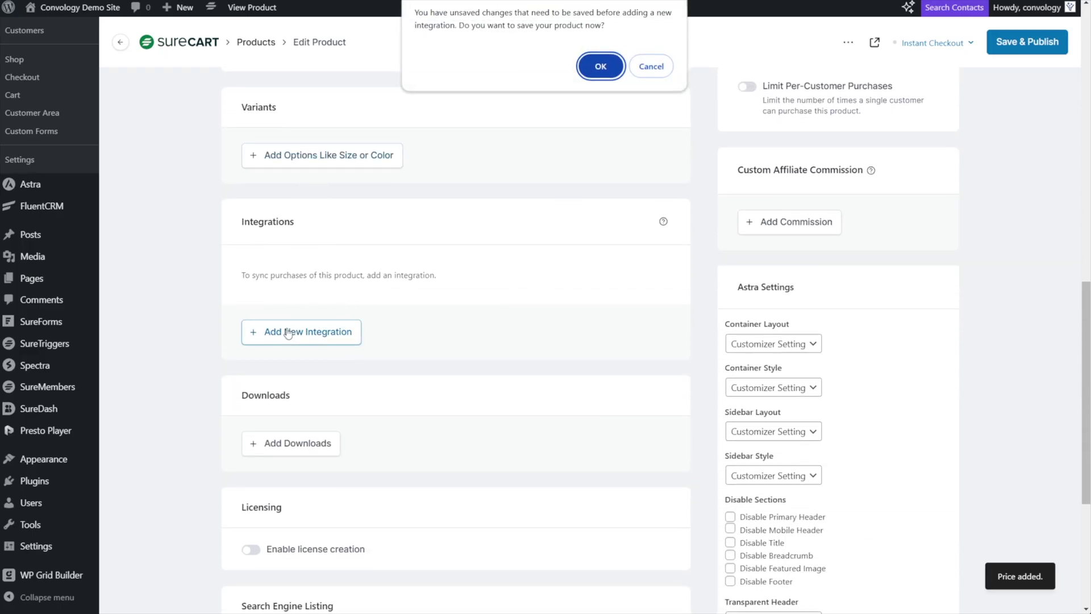
{"action": "left_click", "coordinate": [601, 66]}
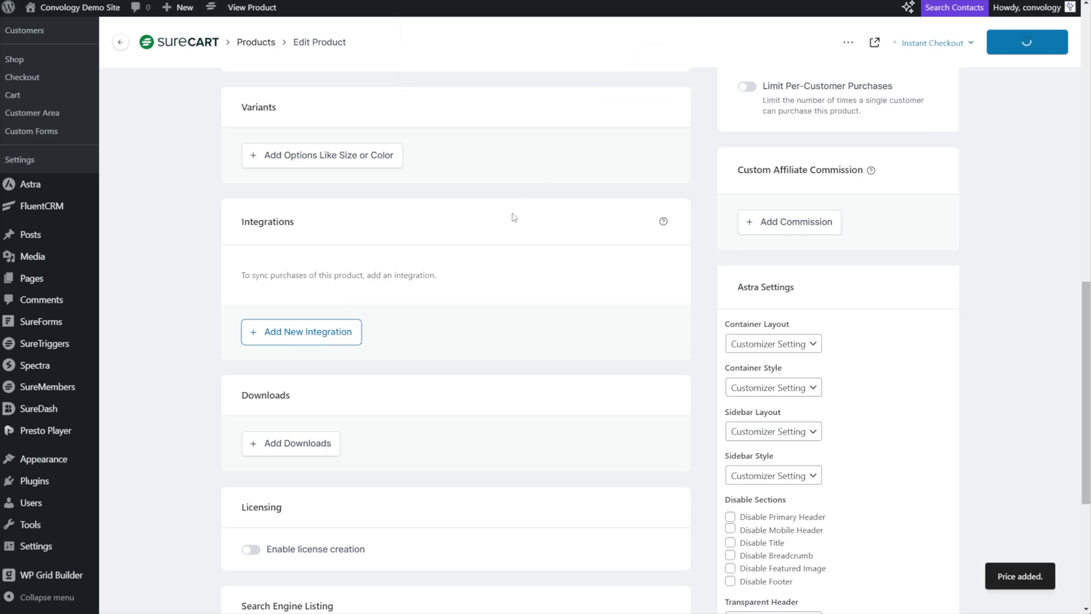
{"action": "scroll", "coordinate": [511, 219], "scroll_direction": "up", "scroll_amount": 3}
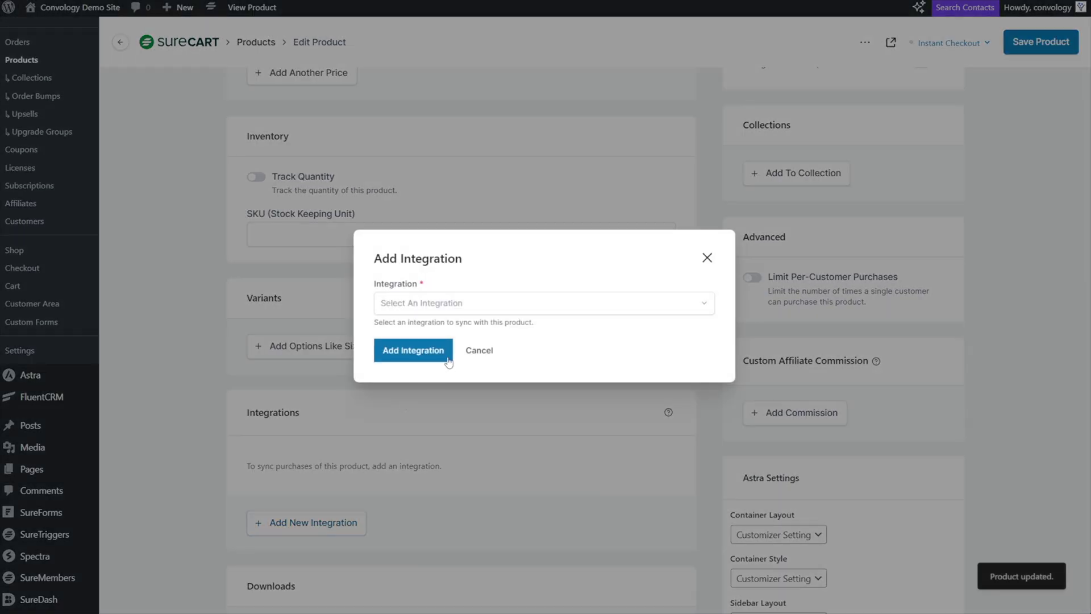
{"action": "left_click", "coordinate": [439, 299]}
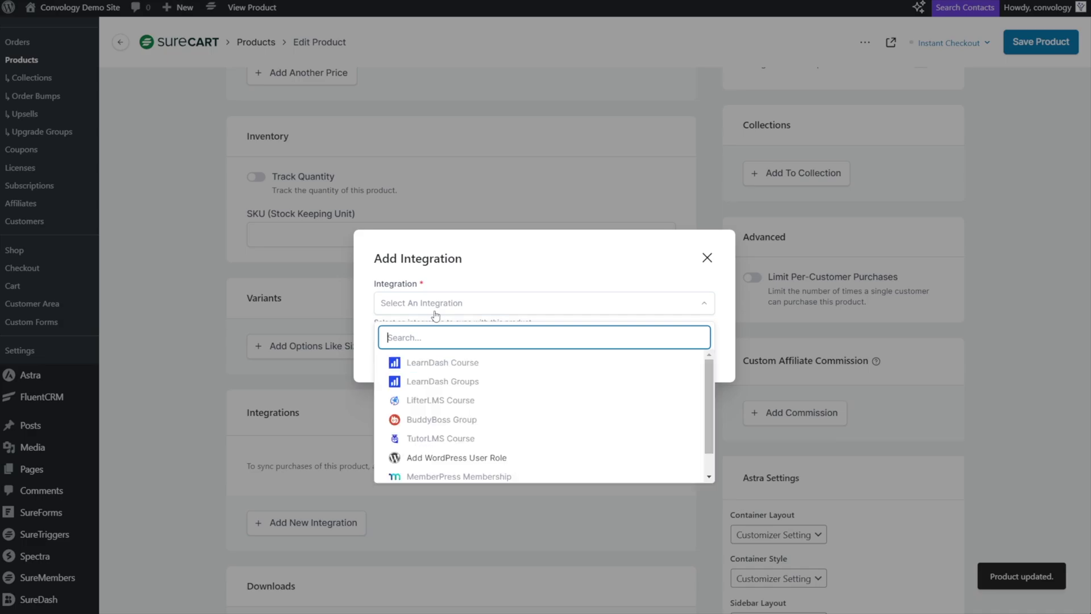
{"action": "scroll", "coordinate": [429, 386], "scroll_direction": "down", "scroll_amount": 2}
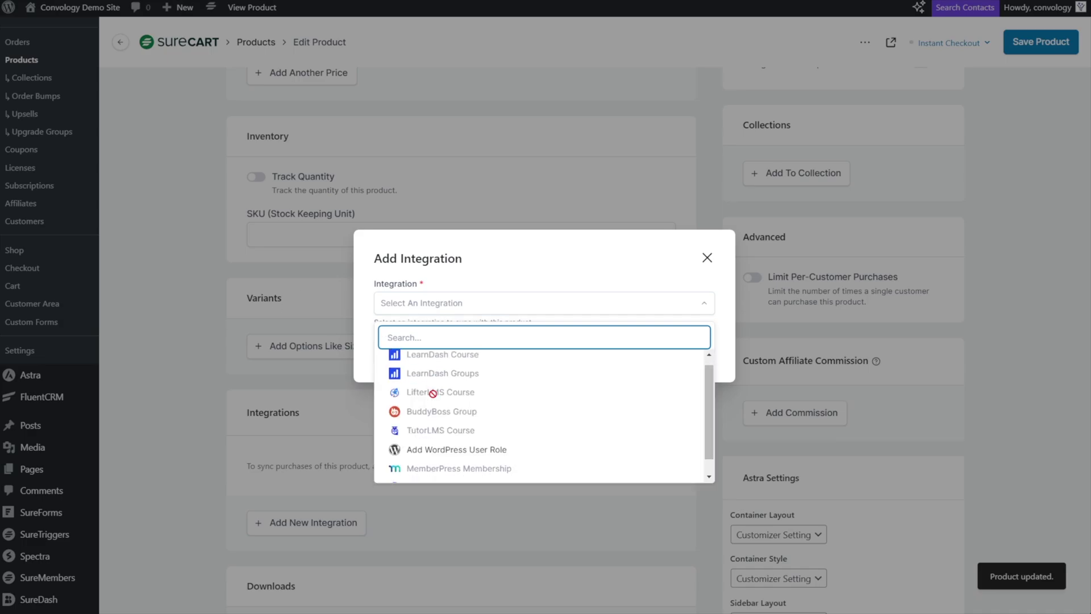
{"action": "left_click", "coordinate": [428, 470]}
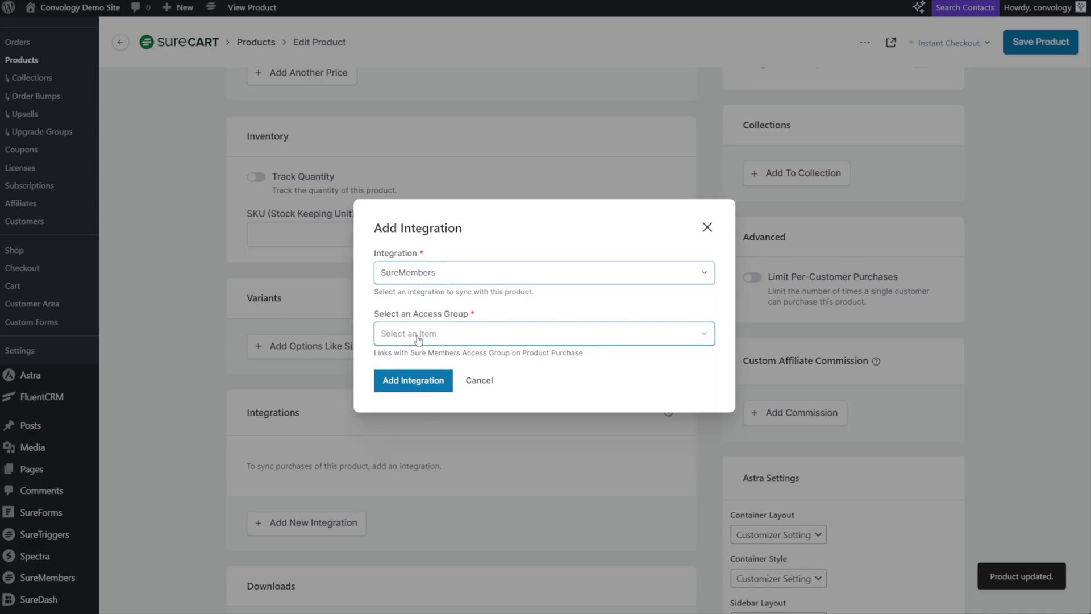
{"action": "left_click", "coordinate": [419, 341]}
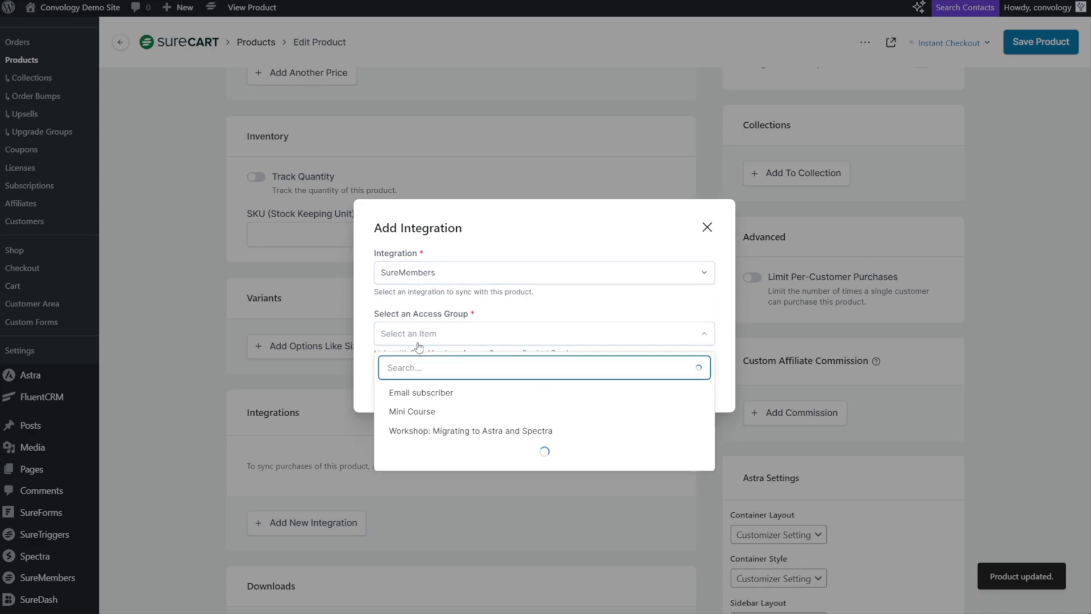
{"action": "left_click", "coordinate": [439, 430]}
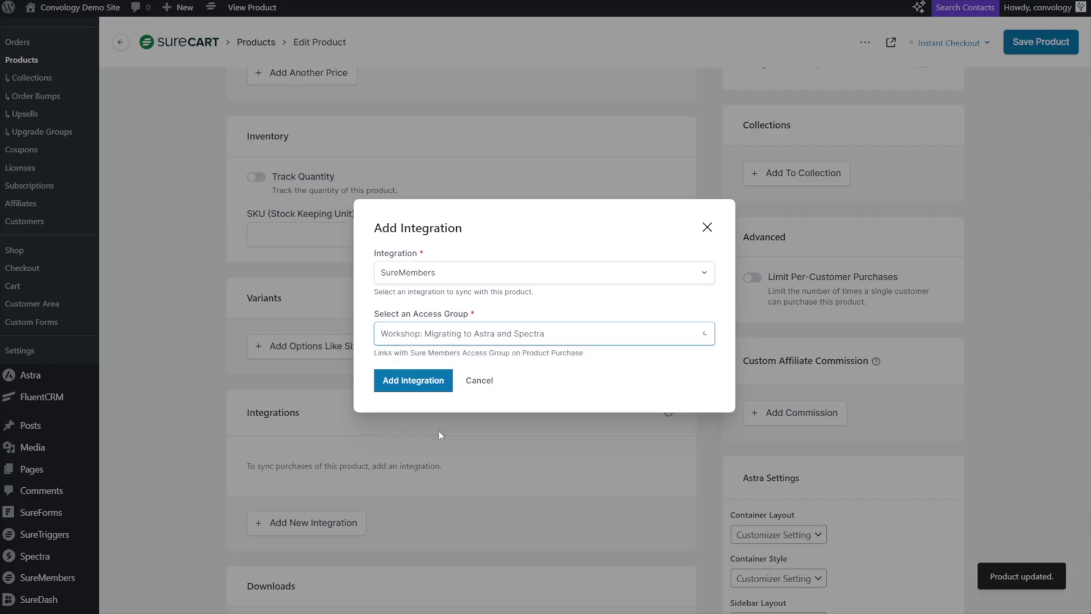
{"action": "left_click", "coordinate": [407, 380]}
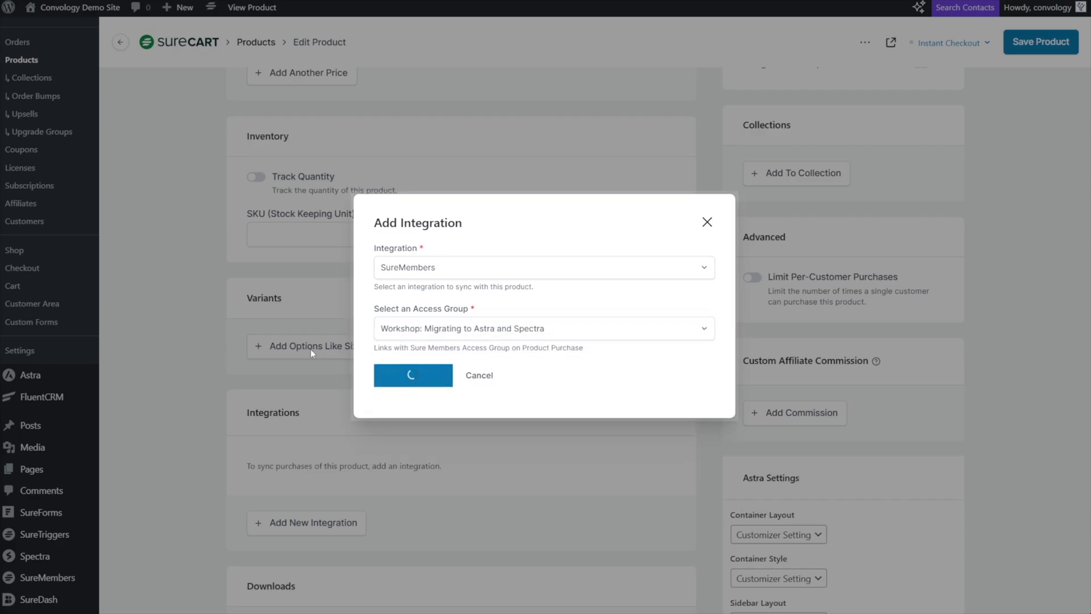
{"action": "scroll", "coordinate": [295, 228], "scroll_direction": "up", "scroll_amount": 2}
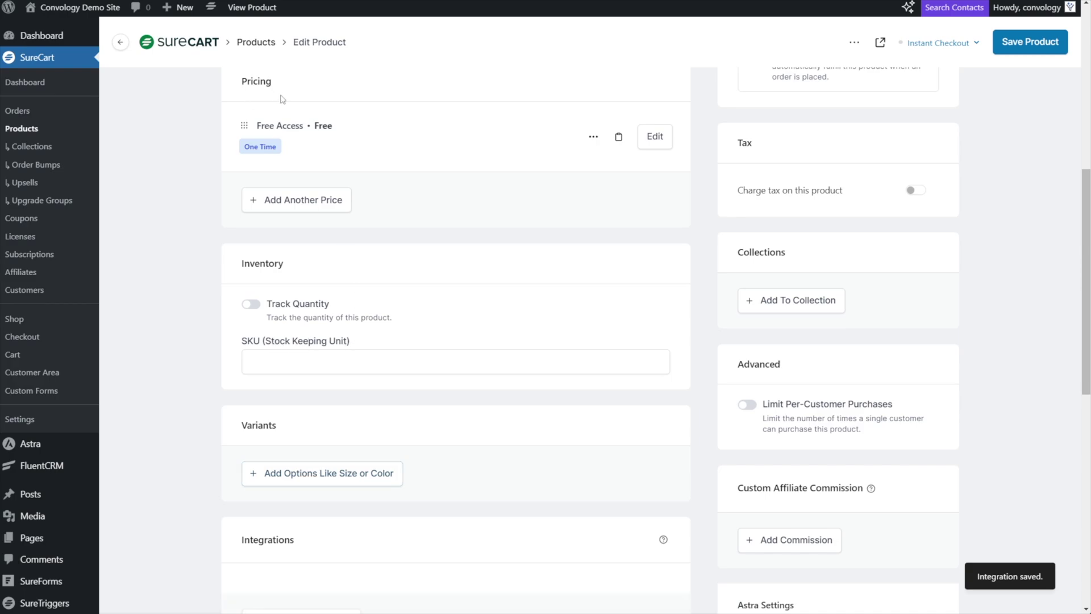
{"action": "scroll", "coordinate": [328, 166], "scroll_direction": "down", "scroll_amount": 3}
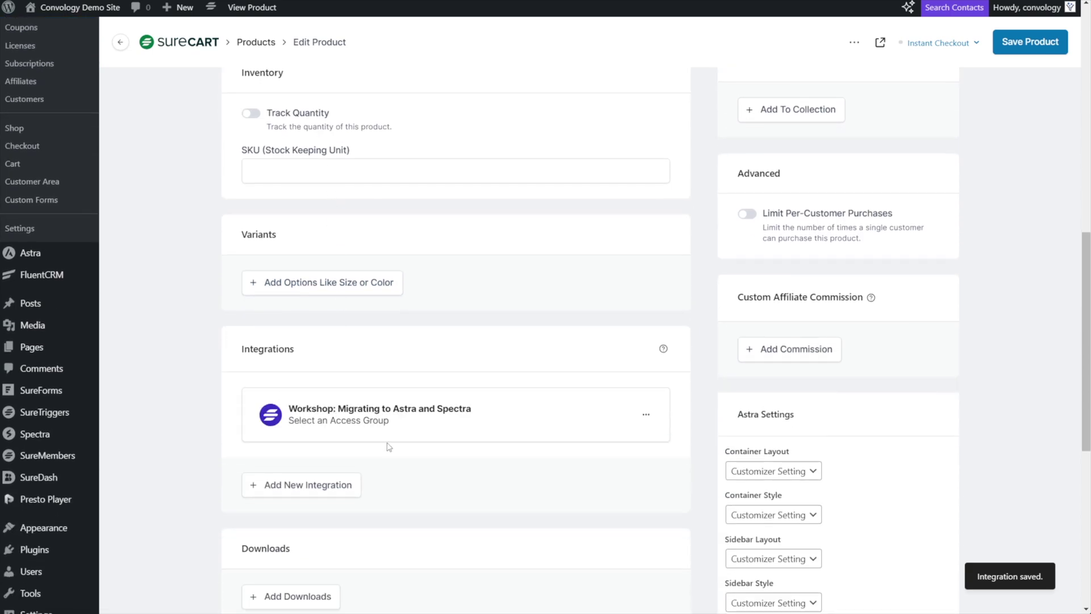
{"action": "scroll", "coordinate": [389, 447], "scroll_direction": "down", "scroll_amount": 3}
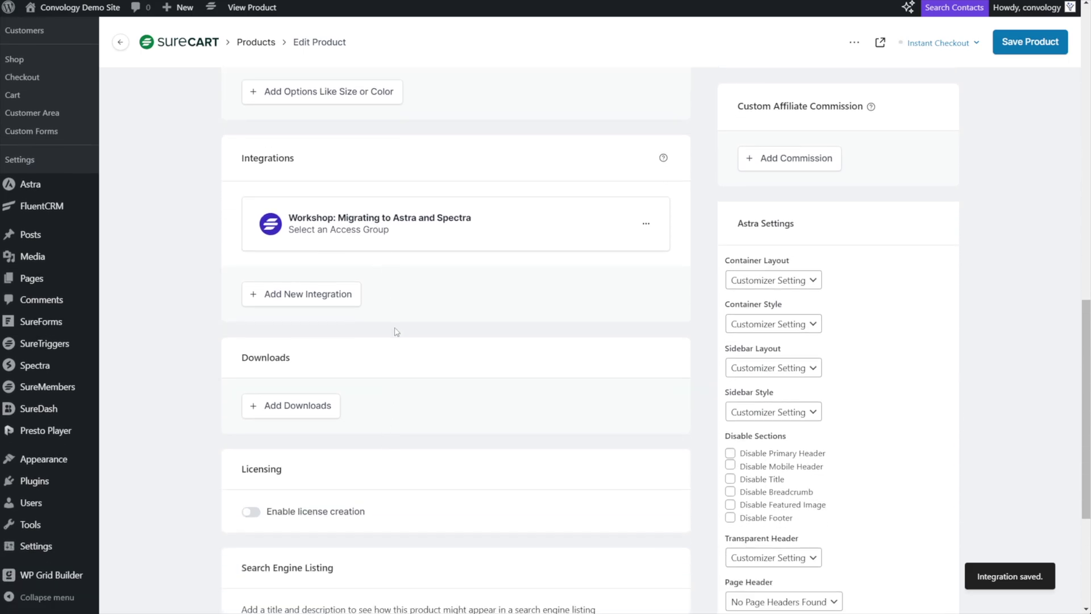
{"action": "scroll", "coordinate": [397, 332], "scroll_direction": "up", "scroll_amount": 15}
Step: Save the workshop product's changes in SureCart
{"action": "mouse_move", "coordinate": [954, 7]}
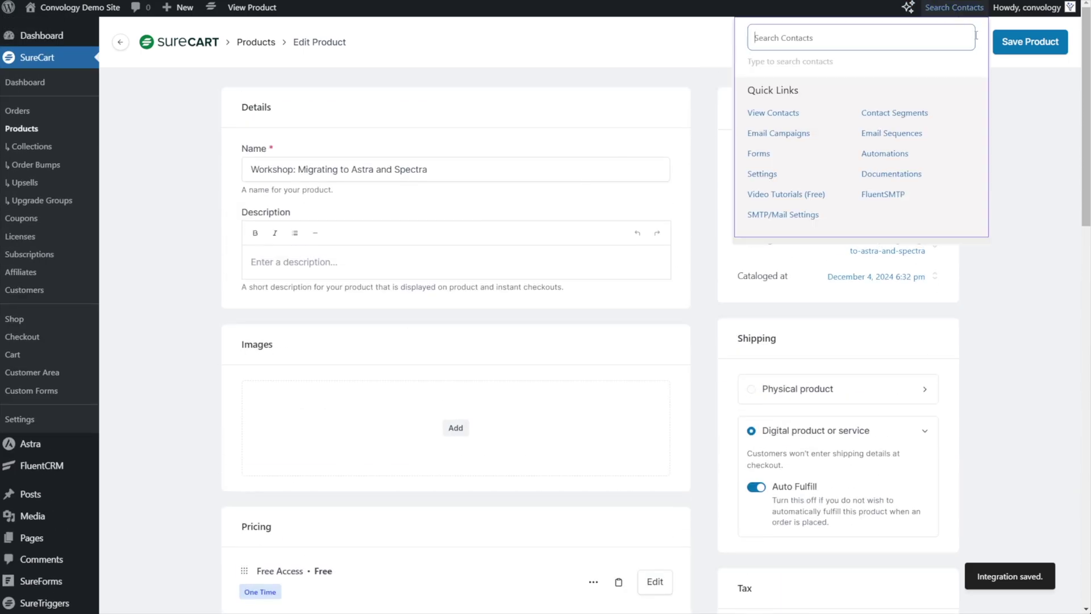
{"action": "left_click", "coordinate": [1008, 50]}
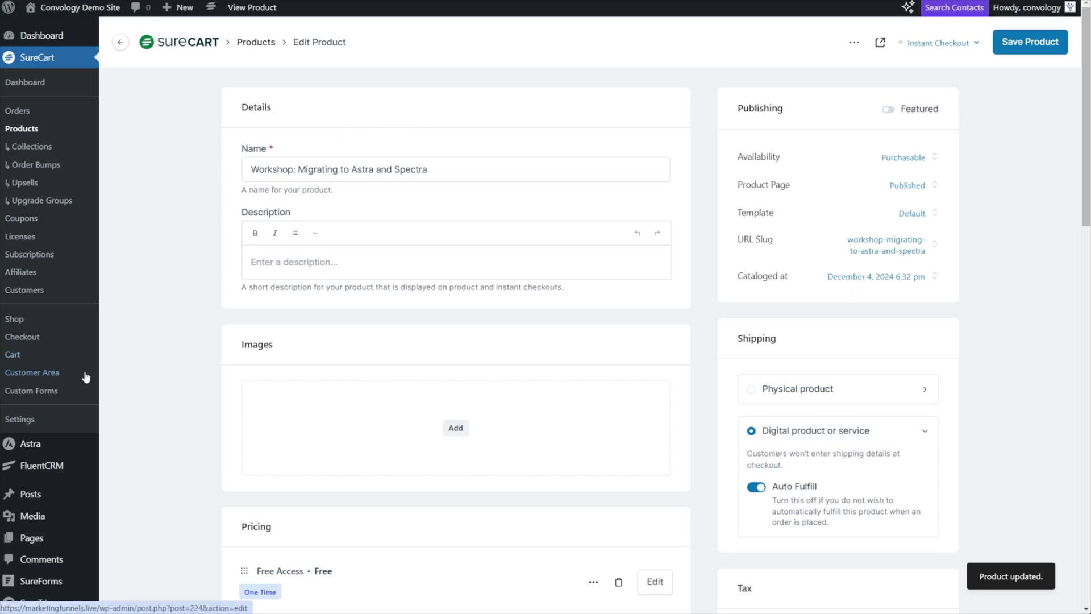
{"action": "scroll", "coordinate": [88, 375], "scroll_direction": "down", "scroll_amount": 3}
{"action": "scroll", "coordinate": [85, 375], "scroll_direction": "down", "scroll_amount": 2}
Step: Open the Migrating to Astra and Spectra space from SureDash Home and select its main container
{"action": "mouse_move", "coordinate": [29, 415]}
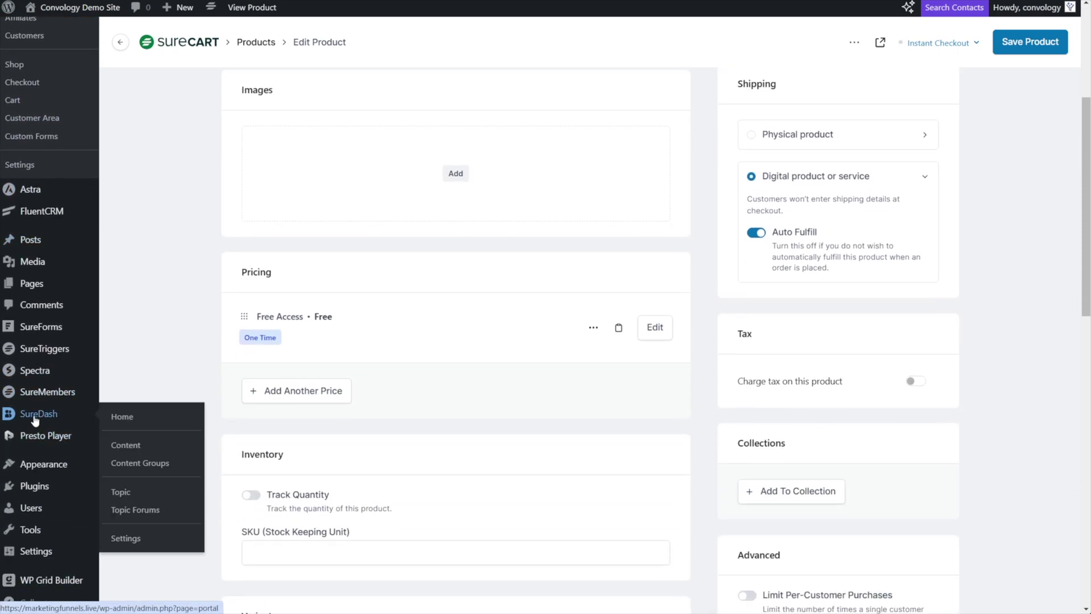
{"action": "left_click", "coordinate": [128, 424]}
{"action": "left_click", "coordinate": [179, 116]}
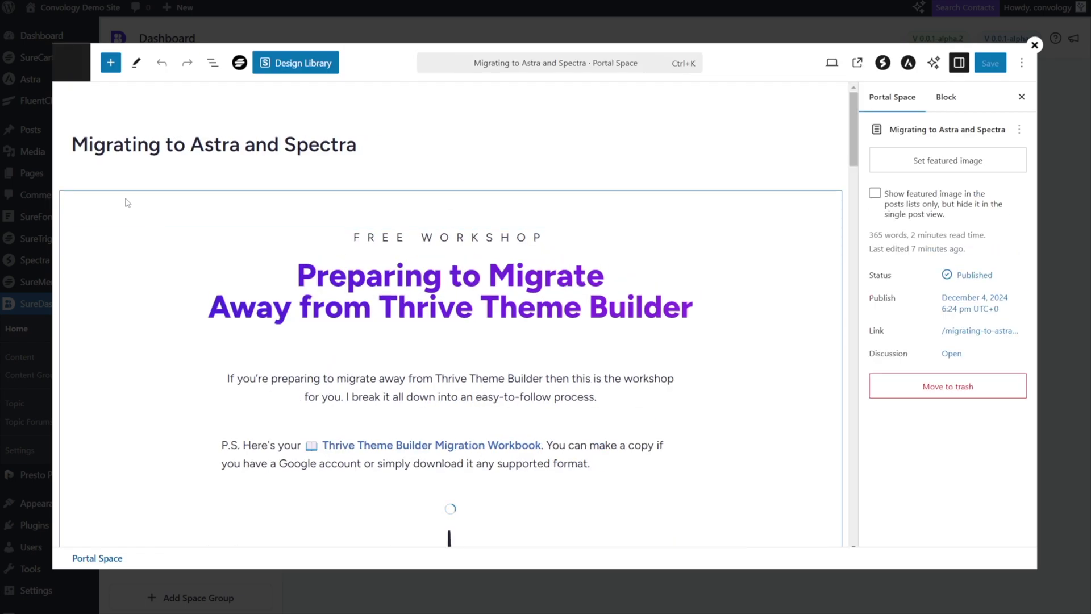
{"action": "left_click", "coordinate": [125, 203]}
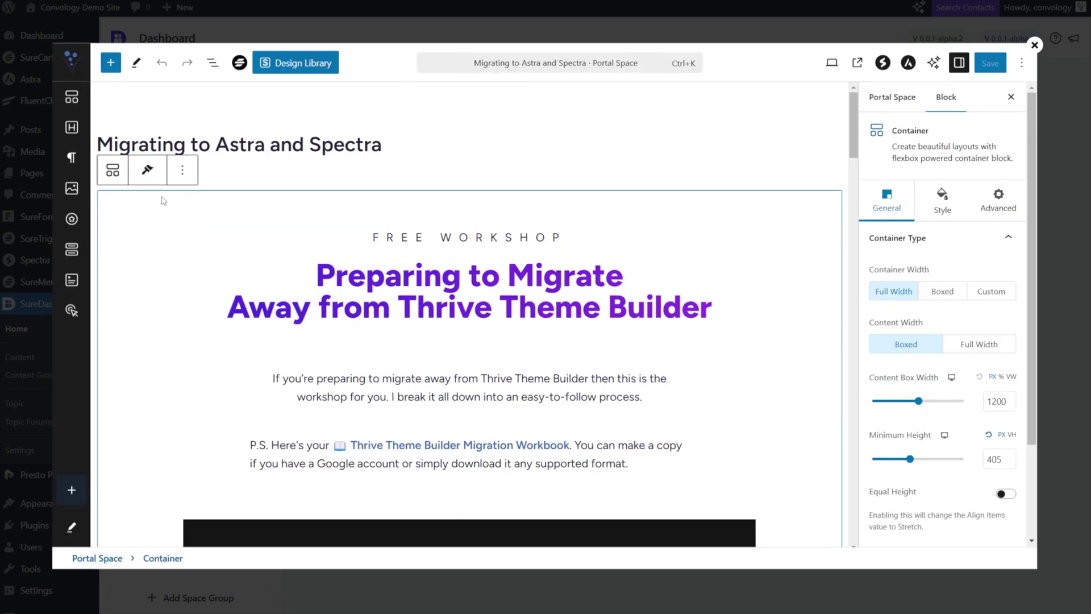
Step: Rename the space's main container to 'Workshop Content' through List View
{"action": "left_click", "coordinate": [212, 62]}
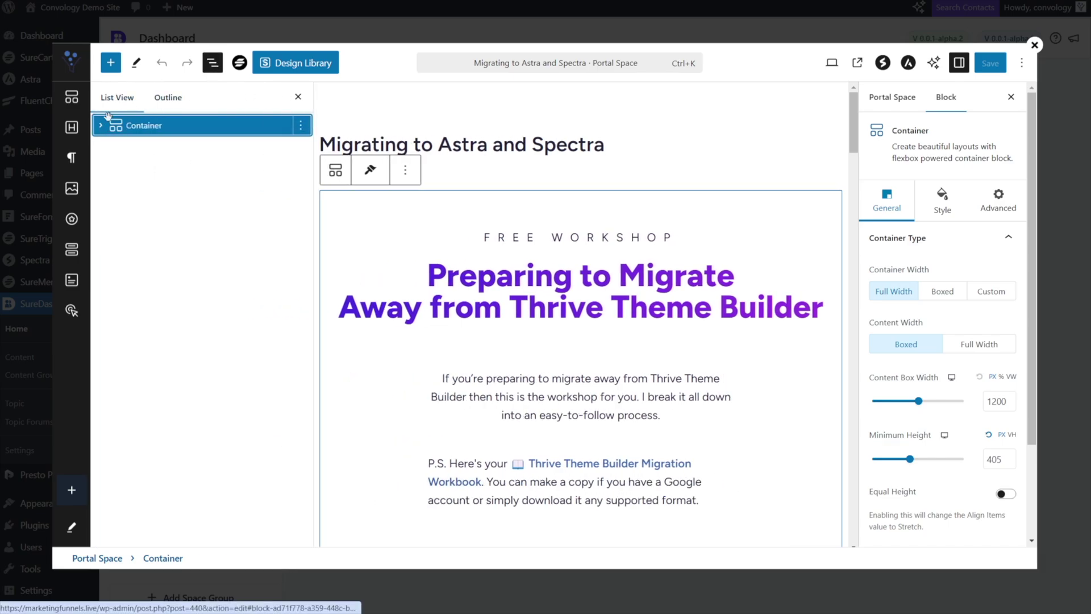
{"action": "left_click", "coordinate": [101, 126]}
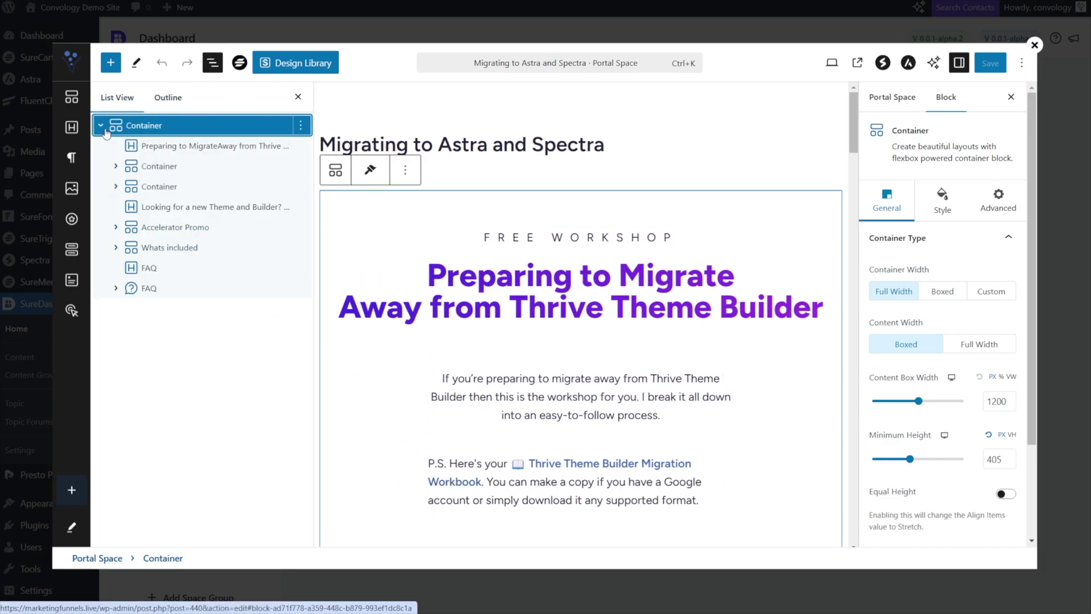
{"action": "left_click", "coordinate": [103, 128]}
{"action": "left_click", "coordinate": [301, 125]}
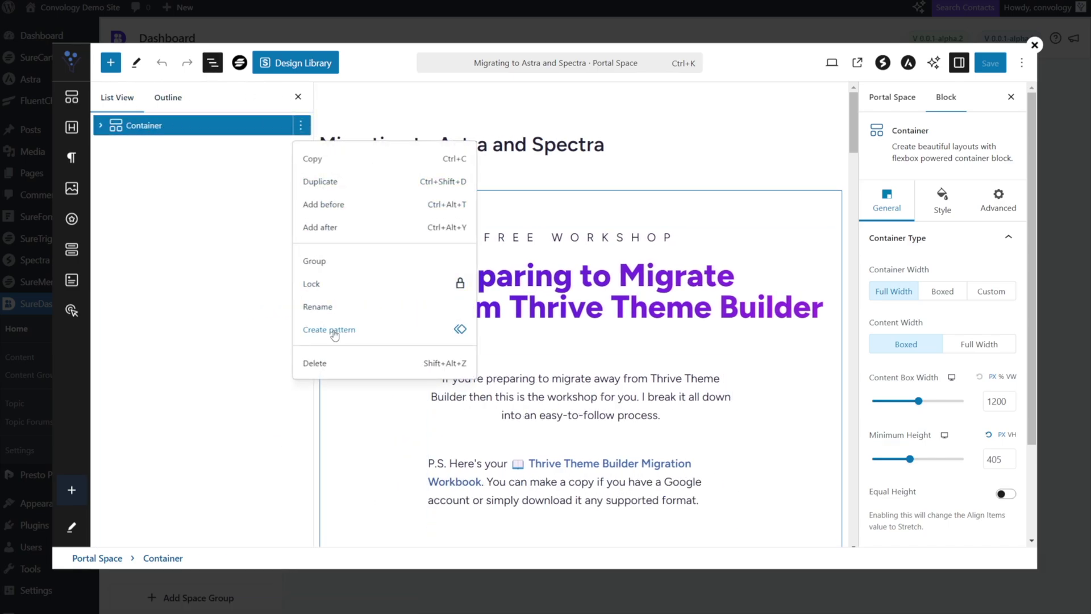
{"action": "left_click", "coordinate": [327, 307]}
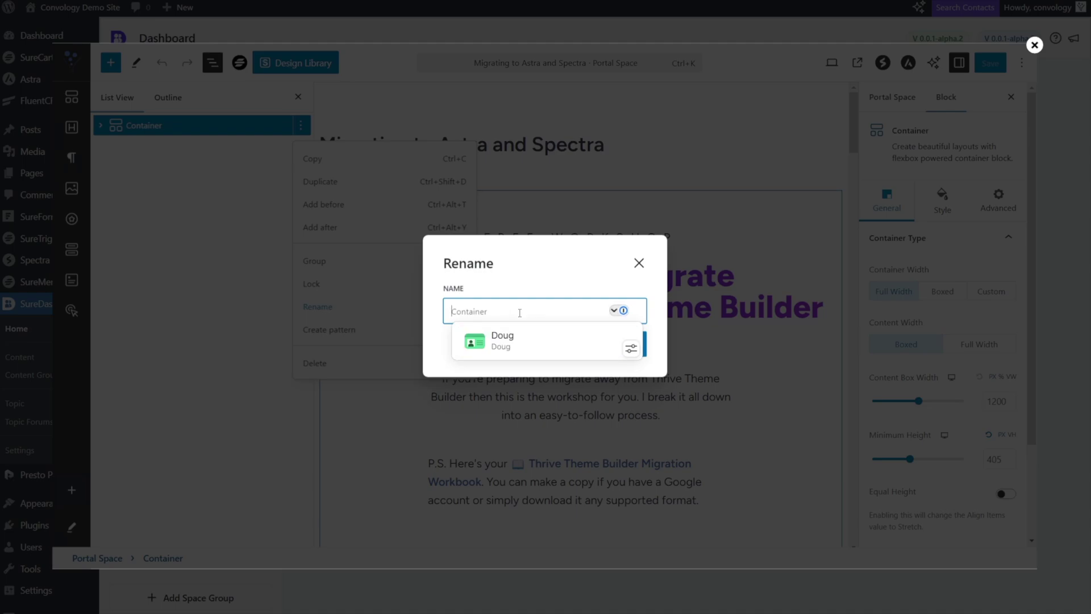
{"action": "type", "text": "Wokr"}
{"action": "type", "text": "rkshop Content"}
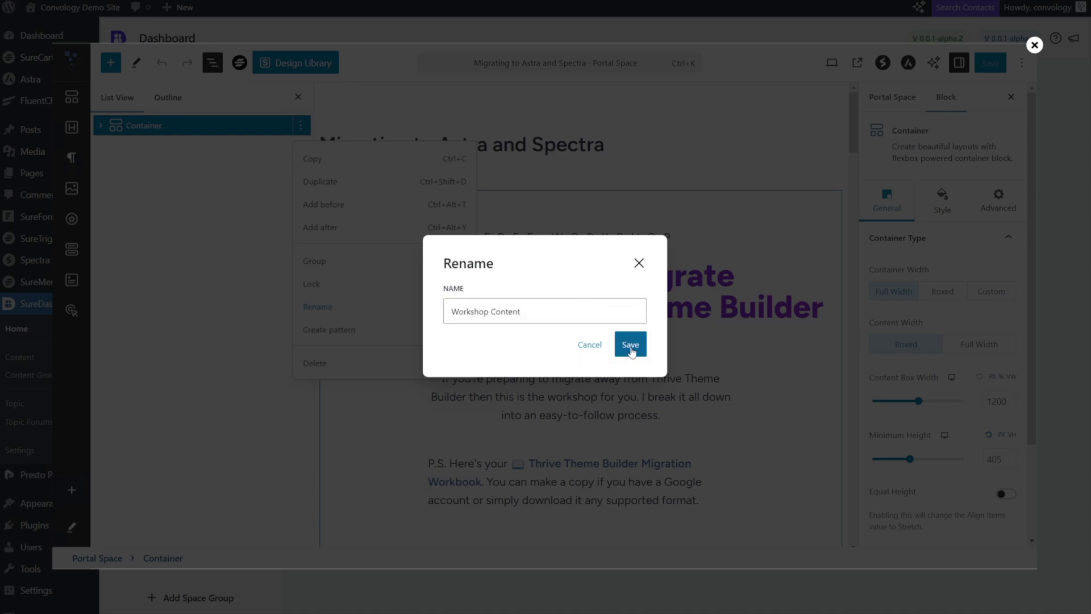
{"action": "left_click", "coordinate": [630, 345]}
{"action": "left_click", "coordinate": [266, 207]}
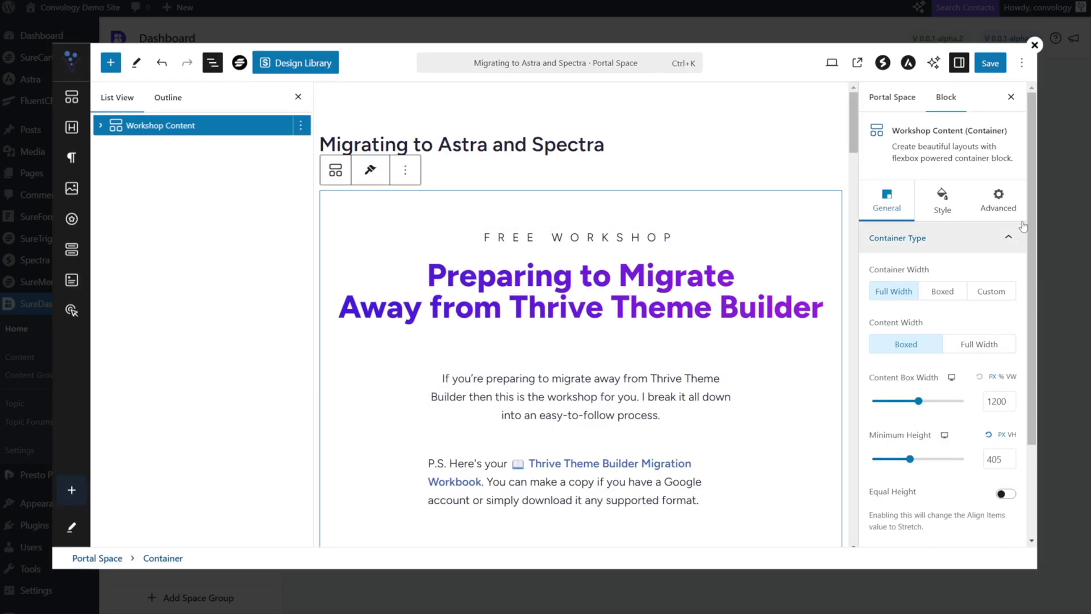
Step: Restrict Workshop Content to the Workshop: Migrating to Astra and Spectra group and insert a container above it
{"action": "left_click", "coordinate": [1006, 202]}
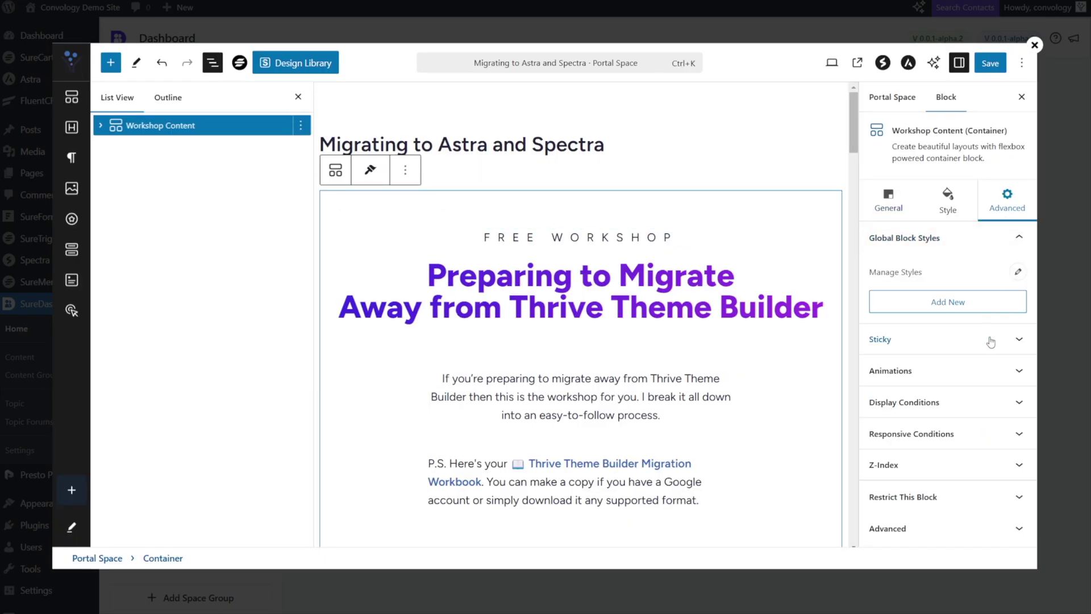
{"action": "left_click", "coordinate": [957, 499]}
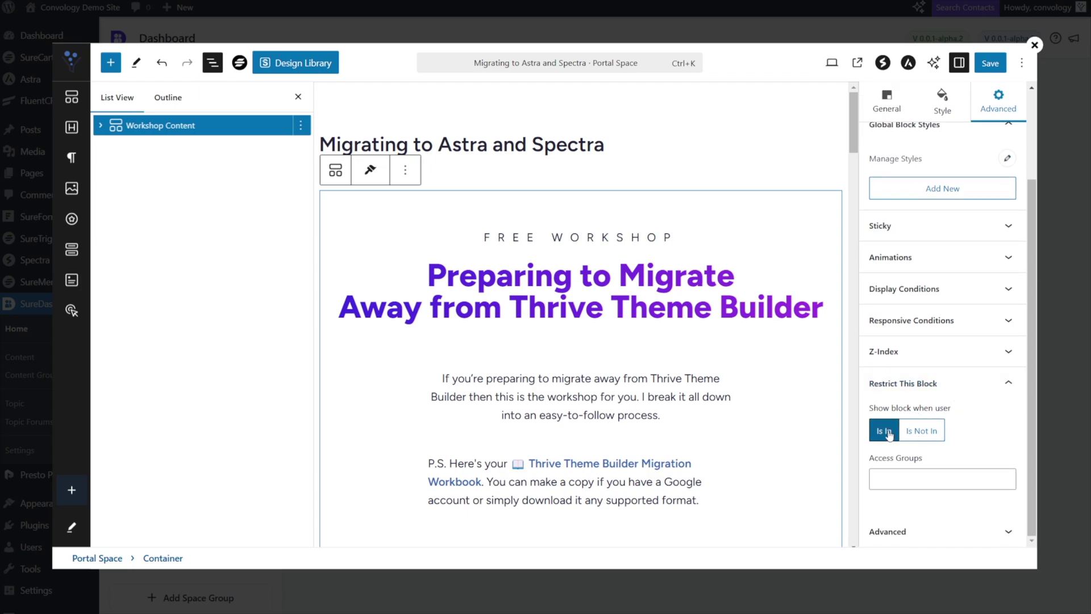
{"action": "left_click", "coordinate": [905, 483]}
{"action": "scroll", "coordinate": [904, 482], "scroll_direction": "down", "scroll_amount": 1}
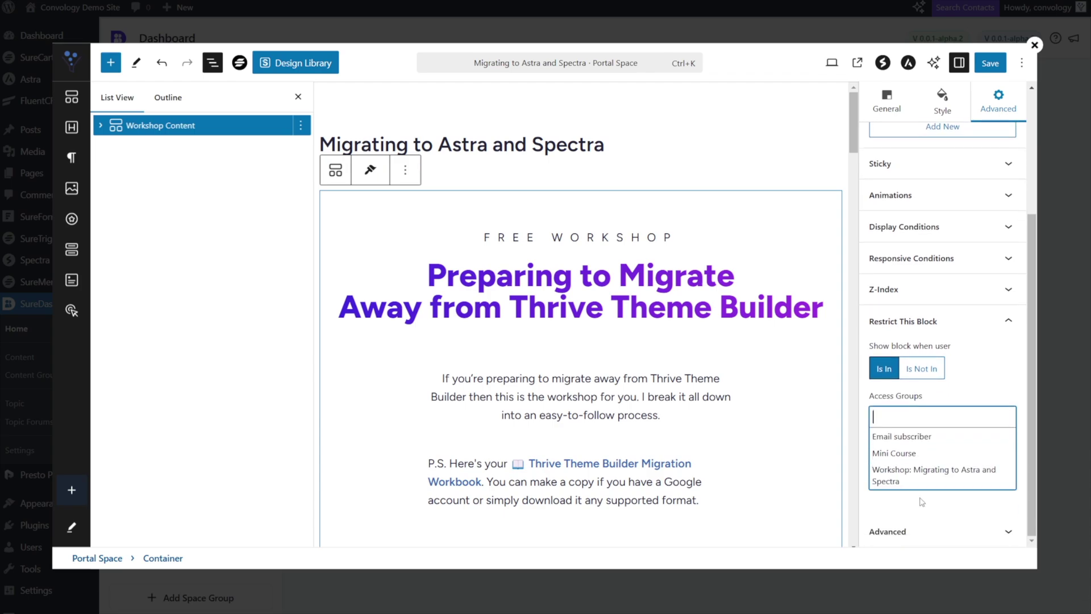
{"action": "left_click", "coordinate": [912, 470]}
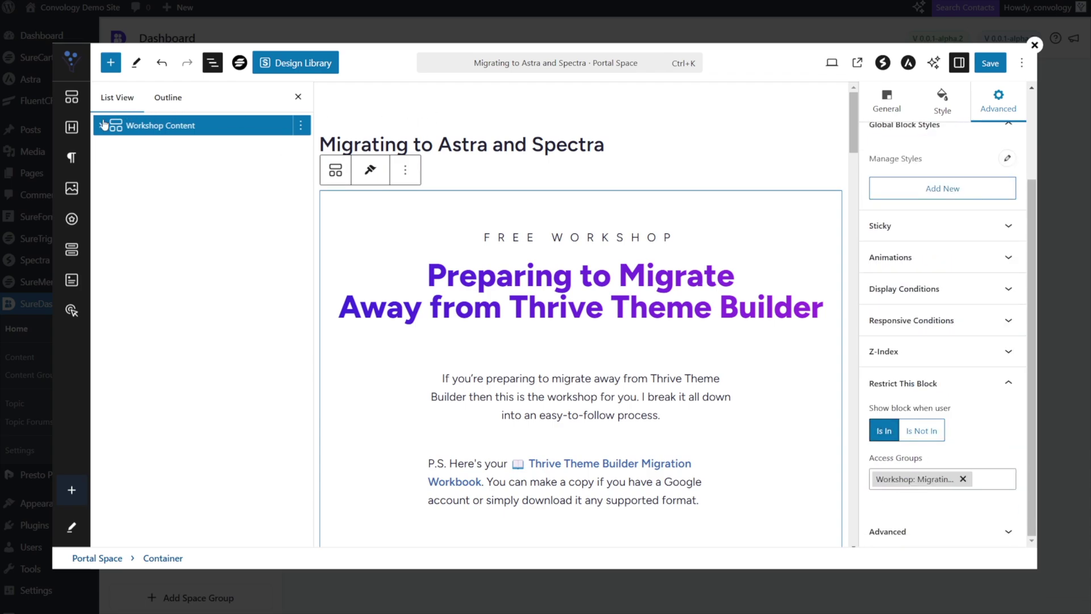
{"action": "left_click_drag", "start_coordinate": [282, 125], "coordinate": [397, 181]}
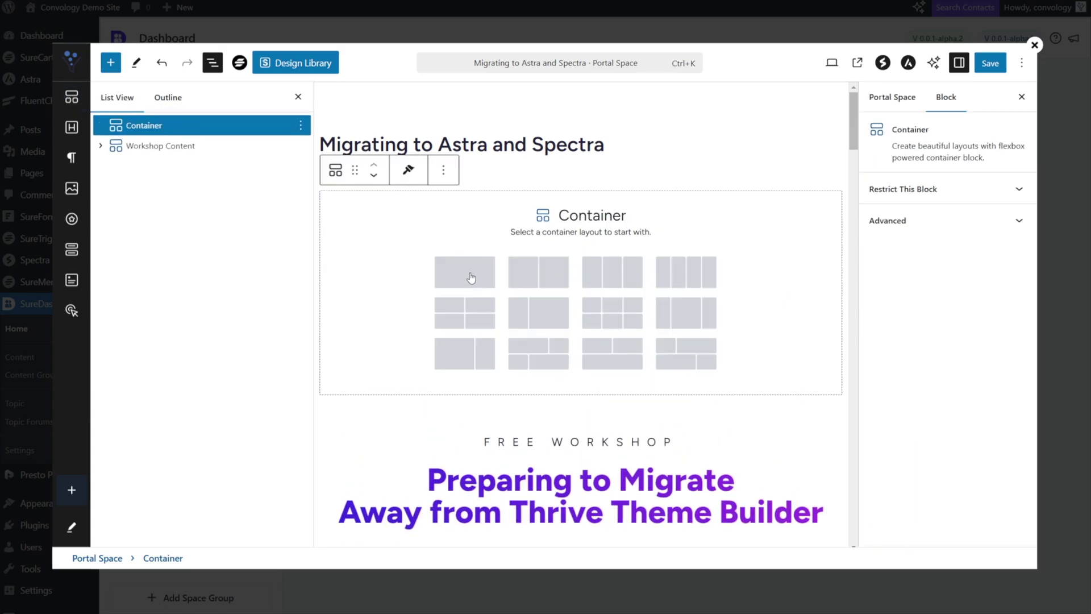
Step: Make the new container a single column and rename it 'Sign up'
{"action": "left_click", "coordinate": [471, 278]}
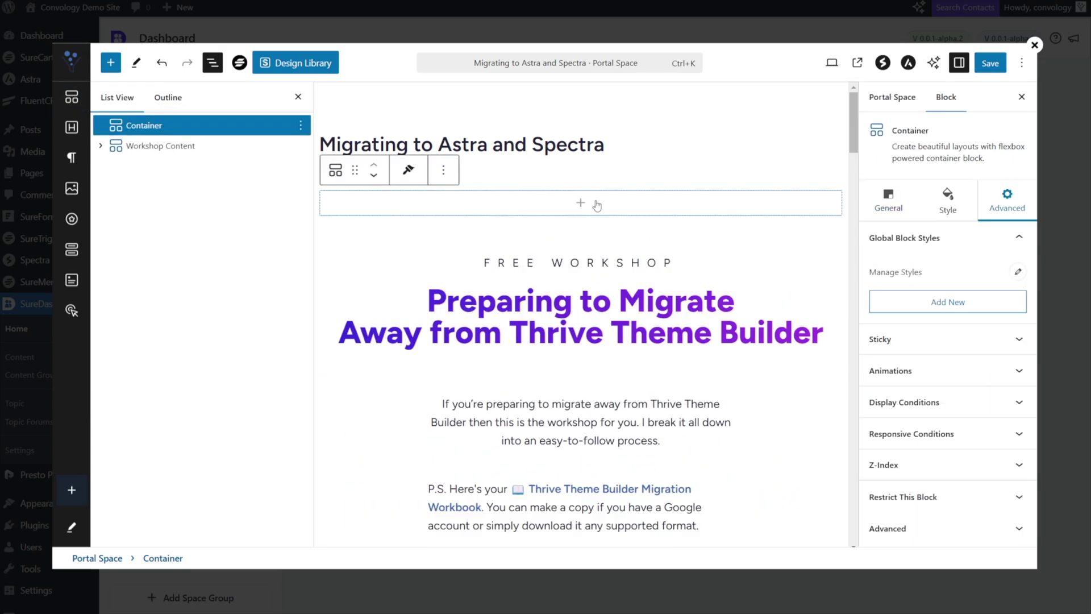
{"action": "left_click", "coordinate": [300, 125]}
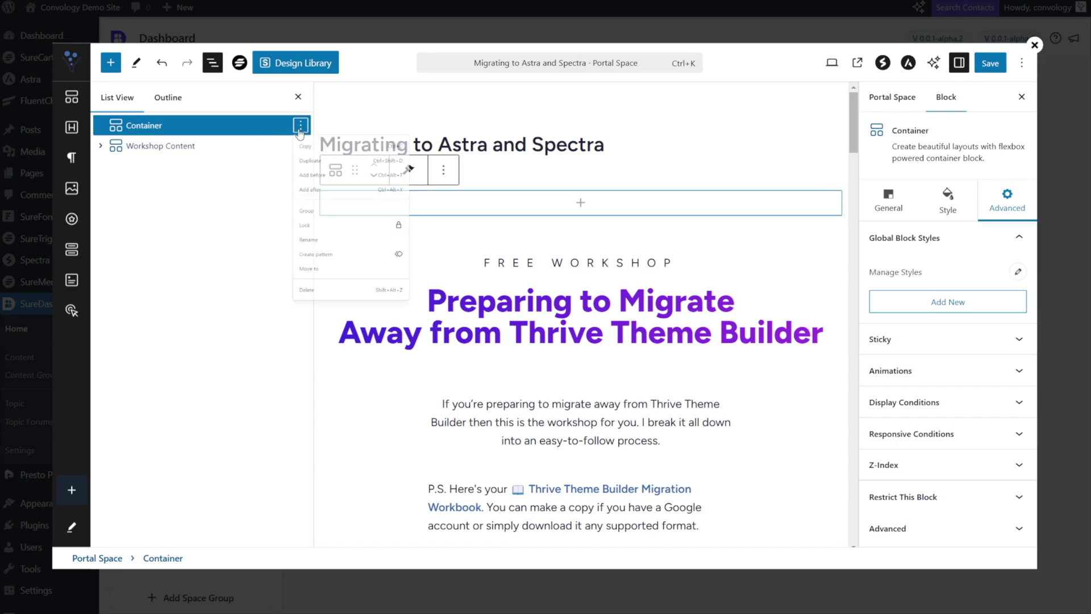
{"action": "left_click", "coordinate": [328, 312]}
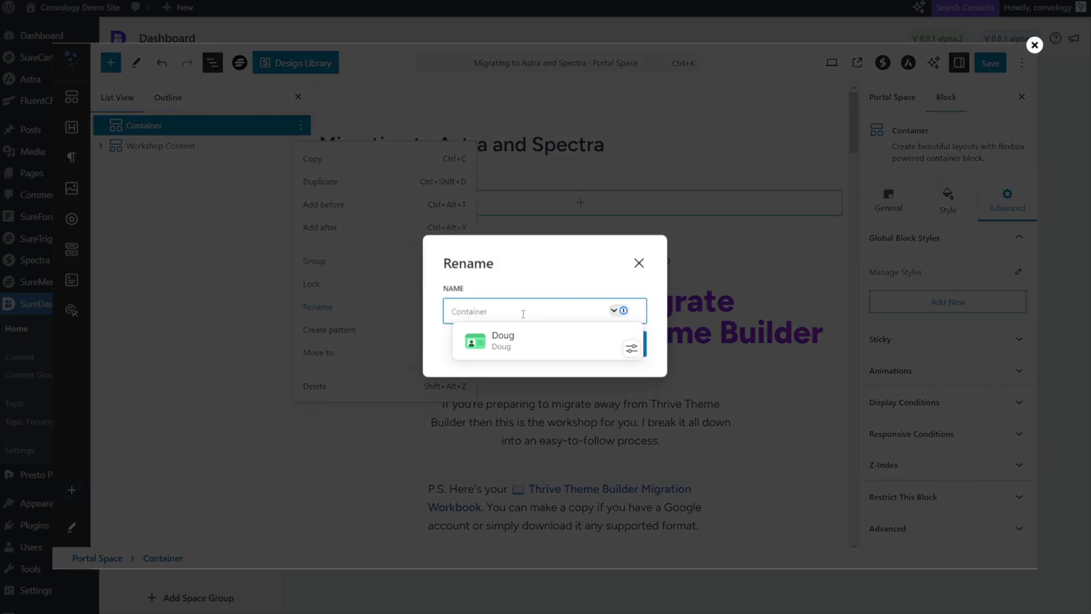
{"action": "type", "text": "Sign up"}
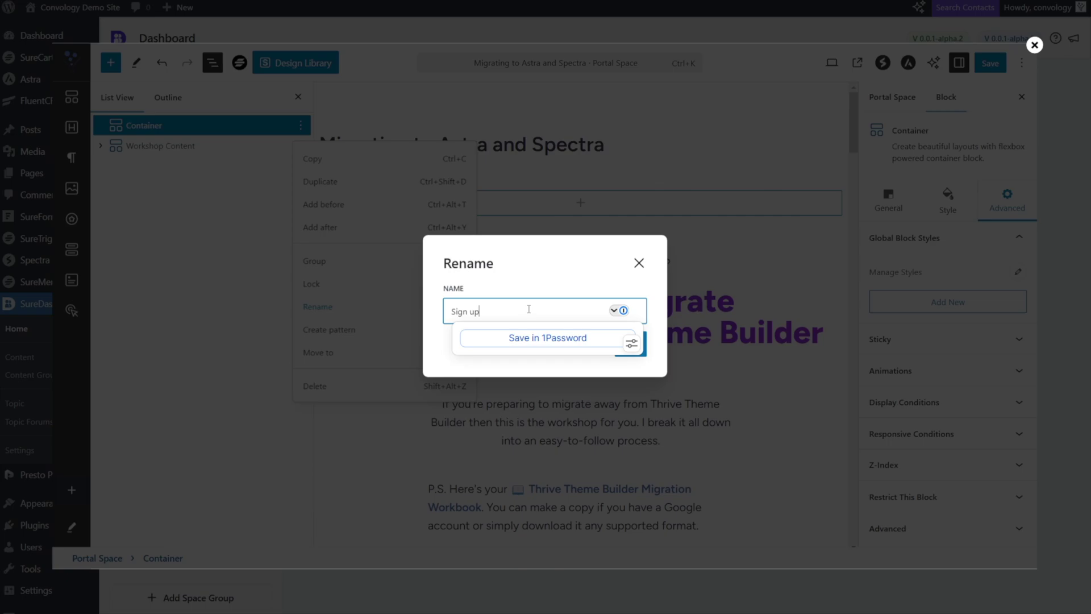
{"action": "left_click", "coordinate": [630, 344]}
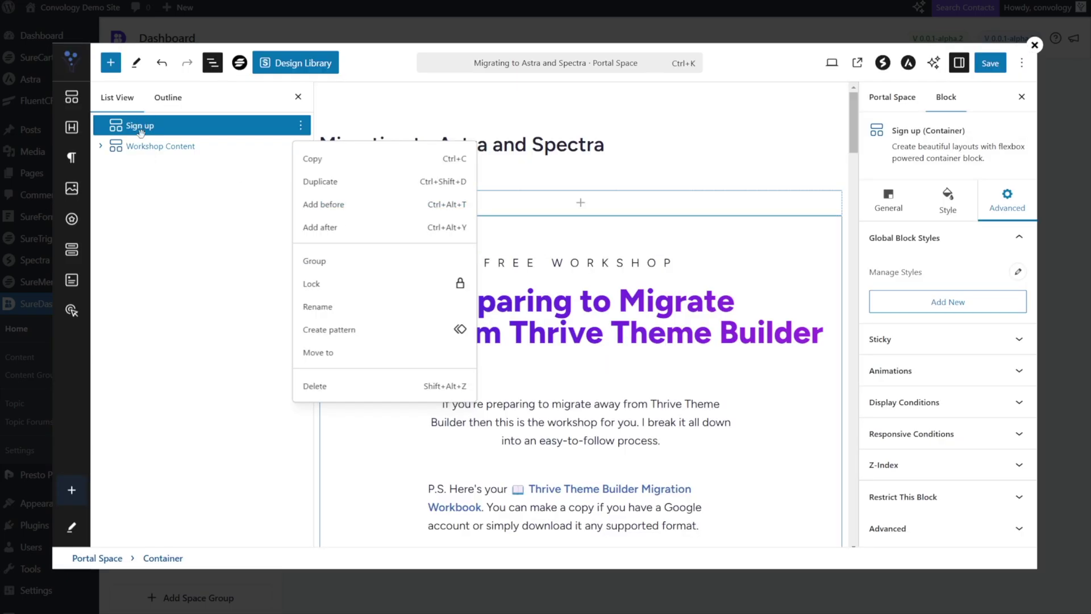
{"action": "key", "text": "Escape"}
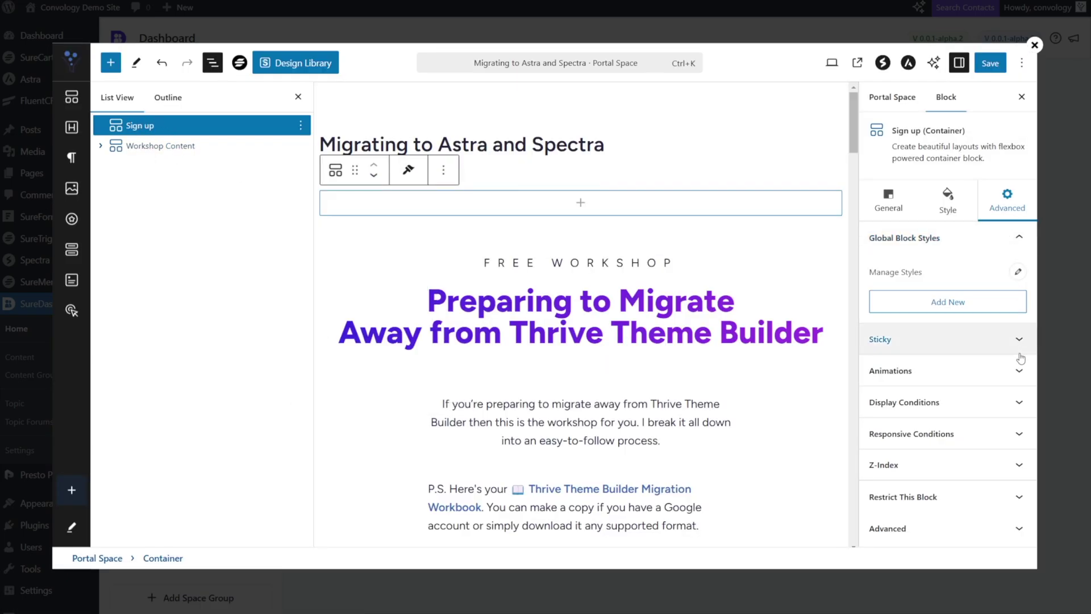
Step: Set Sign up's restriction to Is Not In the workshop access group and save the space
{"action": "scroll", "coordinate": [970, 517], "scroll_direction": "down", "scroll_amount": 1}
{"action": "left_click", "coordinate": [970, 492]}
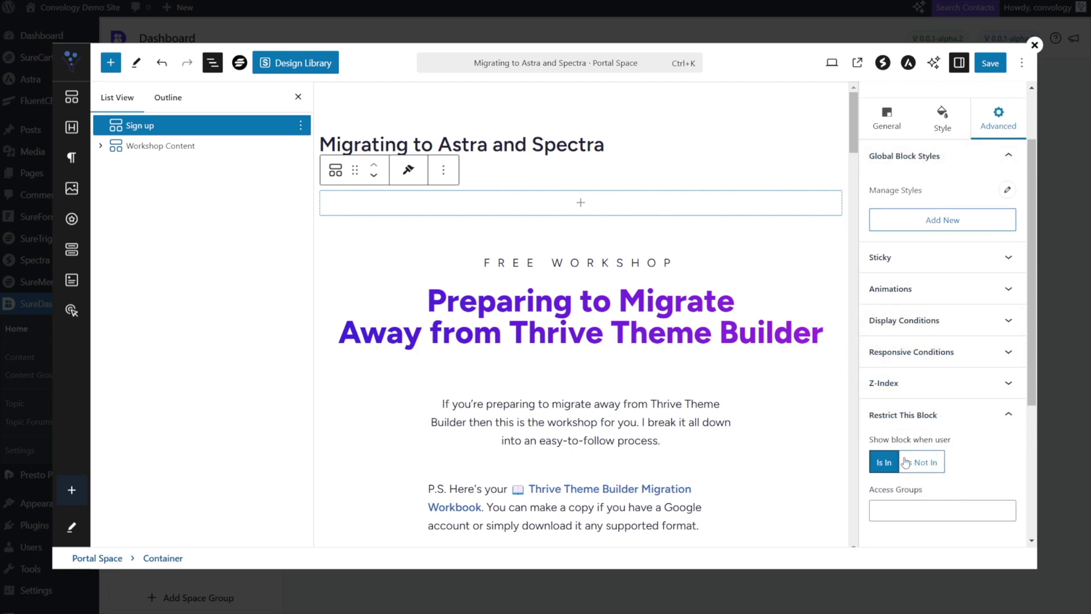
{"action": "left_click", "coordinate": [927, 465]}
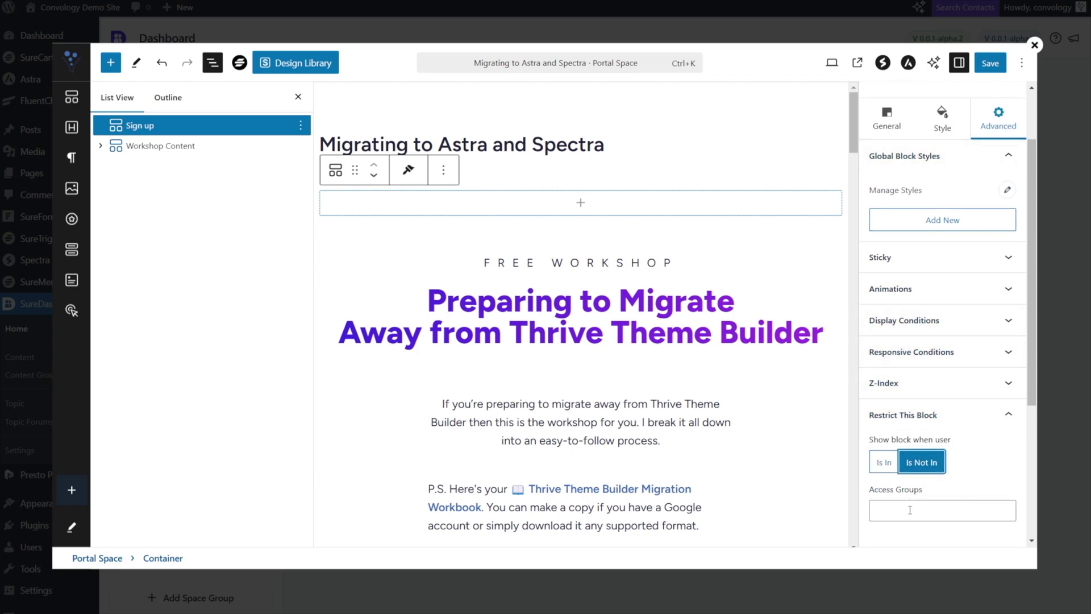
{"action": "left_click", "coordinate": [910, 510]}
{"action": "scroll", "coordinate": [917, 497], "scroll_direction": "down", "scroll_amount": 2}
{"action": "left_click", "coordinate": [924, 441]}
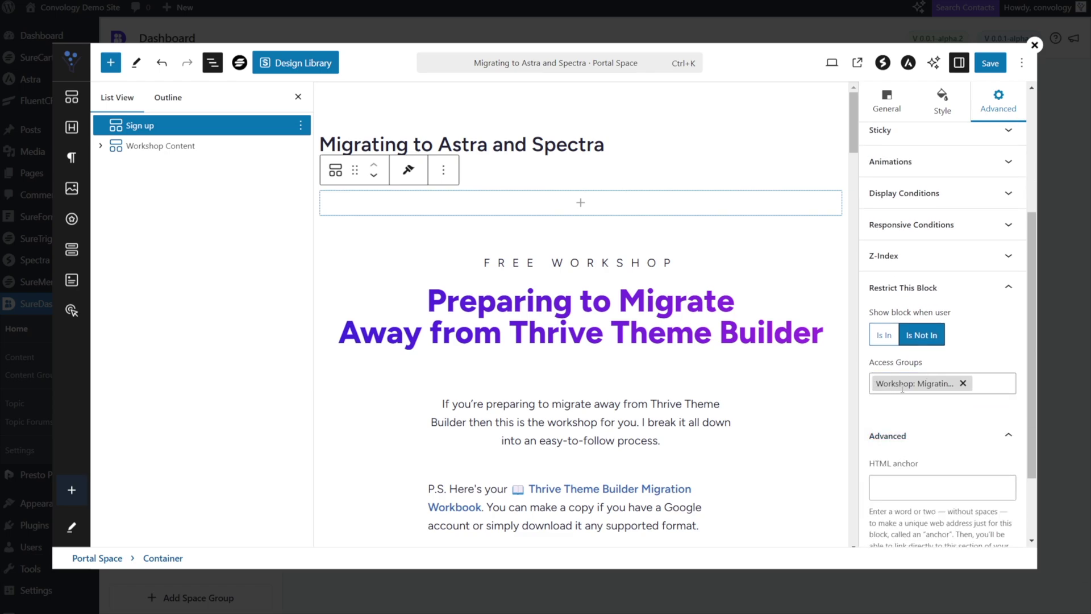
{"action": "key", "text": "ctrl+s"}
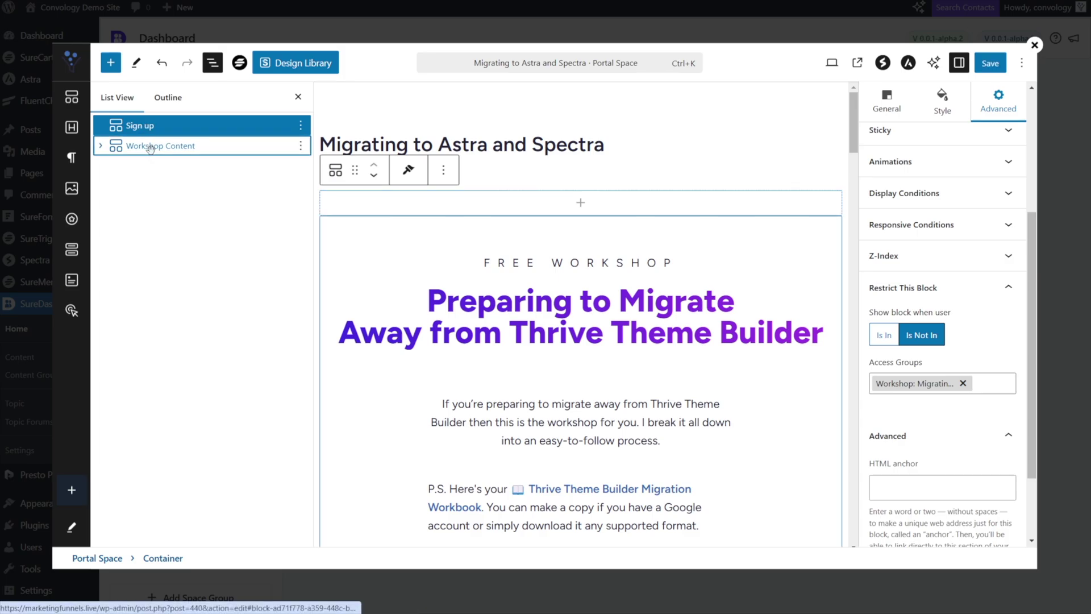
{"action": "left_click", "coordinate": [150, 147]}
Step: Review Workshop Content's access restriction settings
{"action": "scroll", "coordinate": [941, 483], "scroll_direction": "down", "scroll_amount": 1}
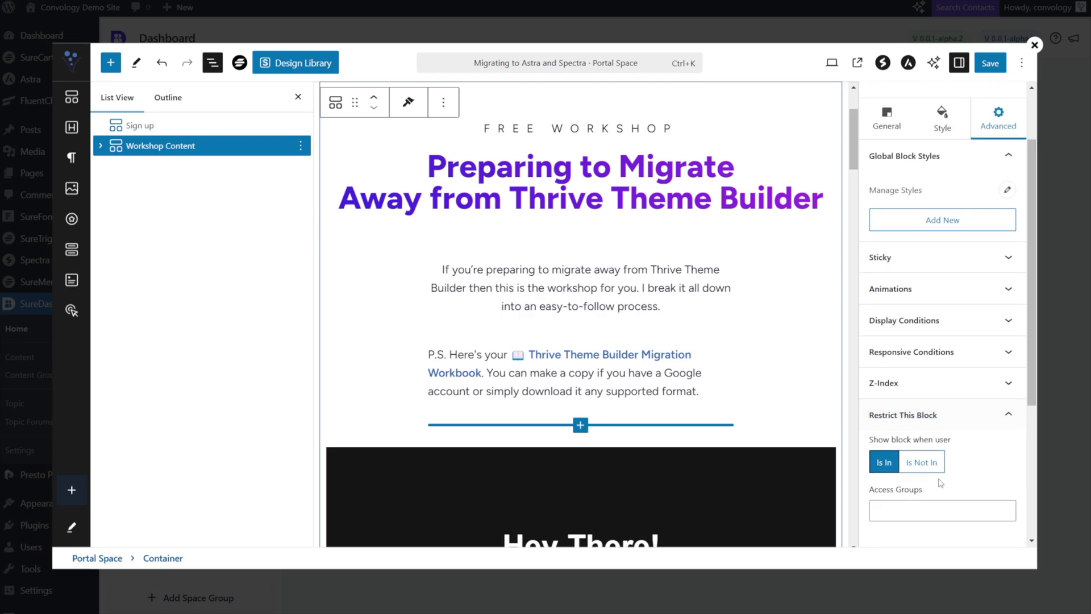
{"action": "left_click", "coordinate": [912, 505]}
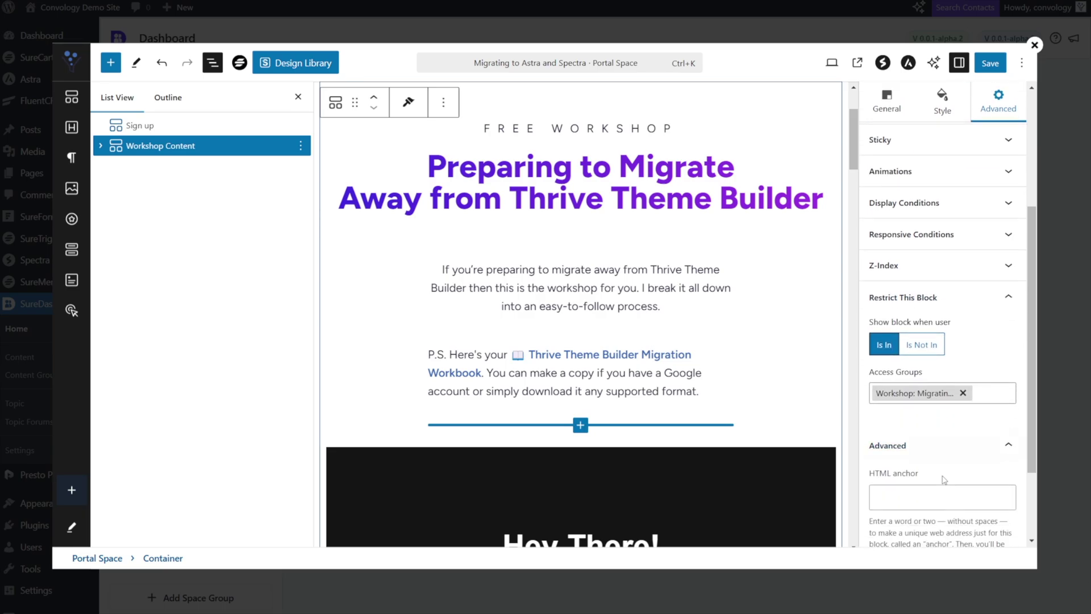
{"action": "scroll", "coordinate": [941, 484], "scroll_direction": "down", "scroll_amount": 1}
Step: Select the Sign up container and search the block library for 'surecart'
{"action": "left_click", "coordinate": [200, 126]}
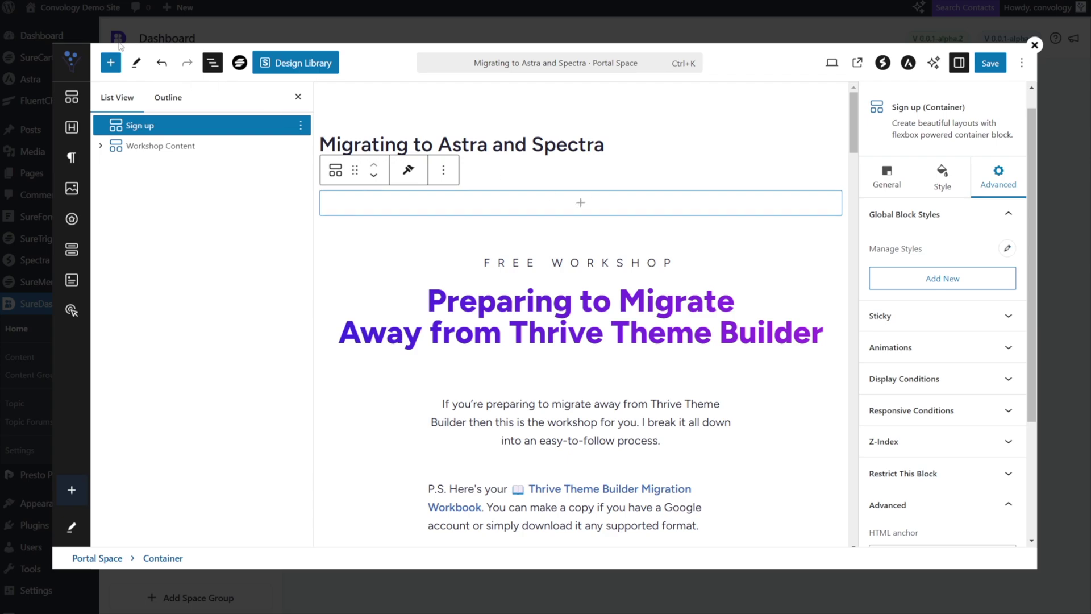
{"action": "left_click", "coordinate": [111, 64]}
{"action": "left_click", "coordinate": [144, 136]}
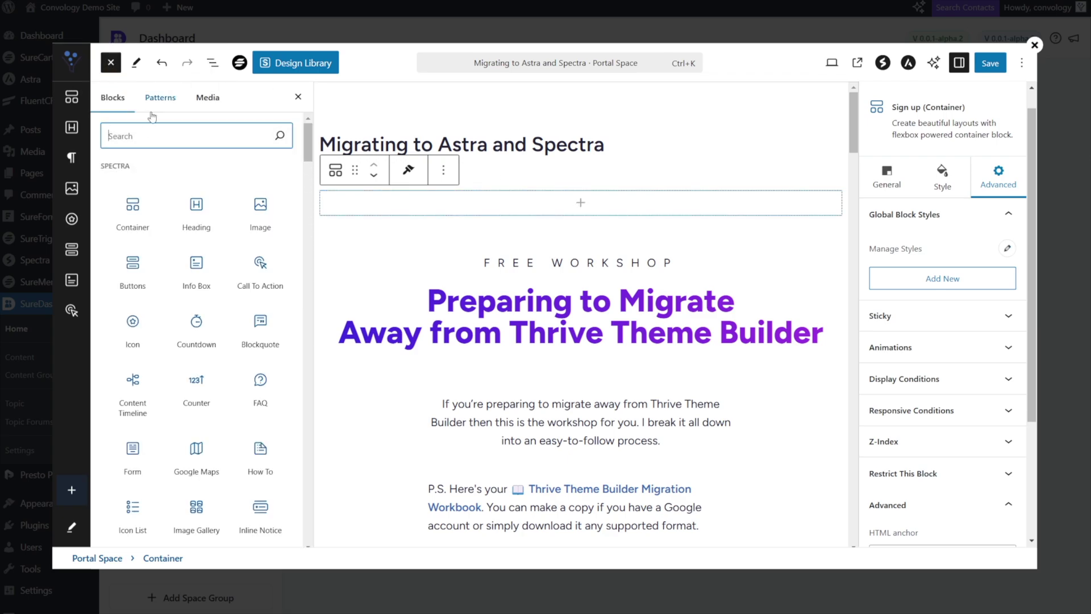
{"action": "type", "text": "surecart"}
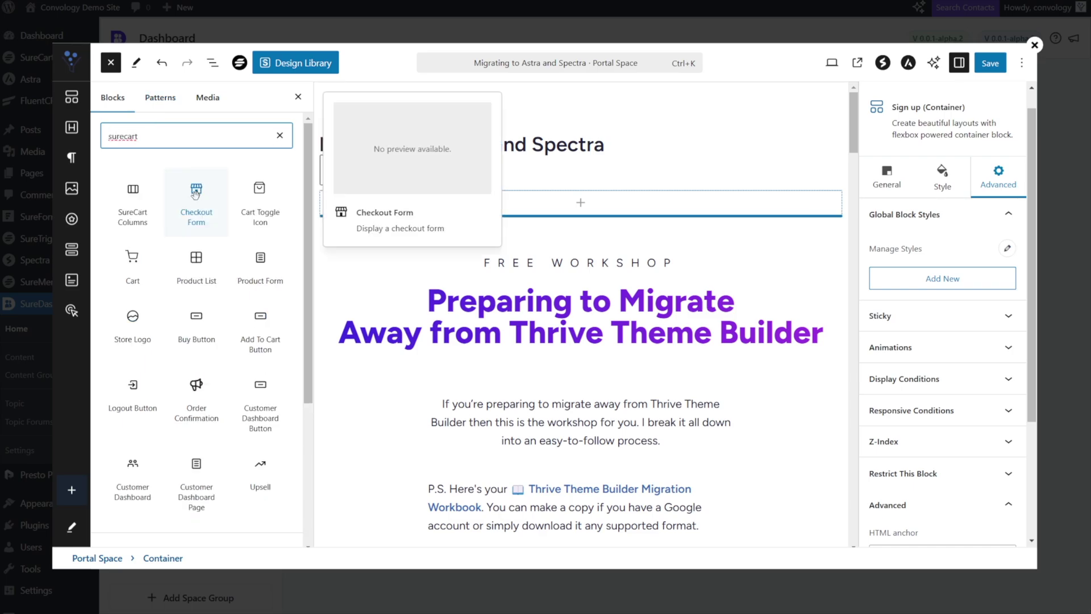
Step: Add a Checkout Form block and title its new form 'Workshop: Migrating to Astra and Spectra'
{"action": "left_click_drag", "start_coordinate": [196, 199], "coordinate": [575, 199]}
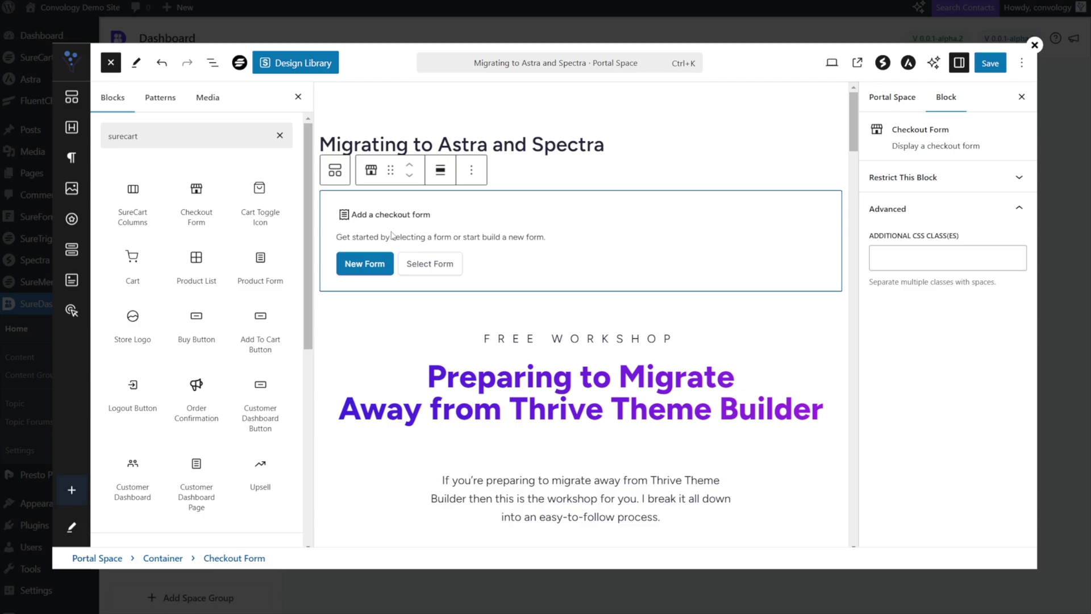
{"action": "left_click", "coordinate": [378, 266]}
{"action": "left_click", "coordinate": [387, 290]}
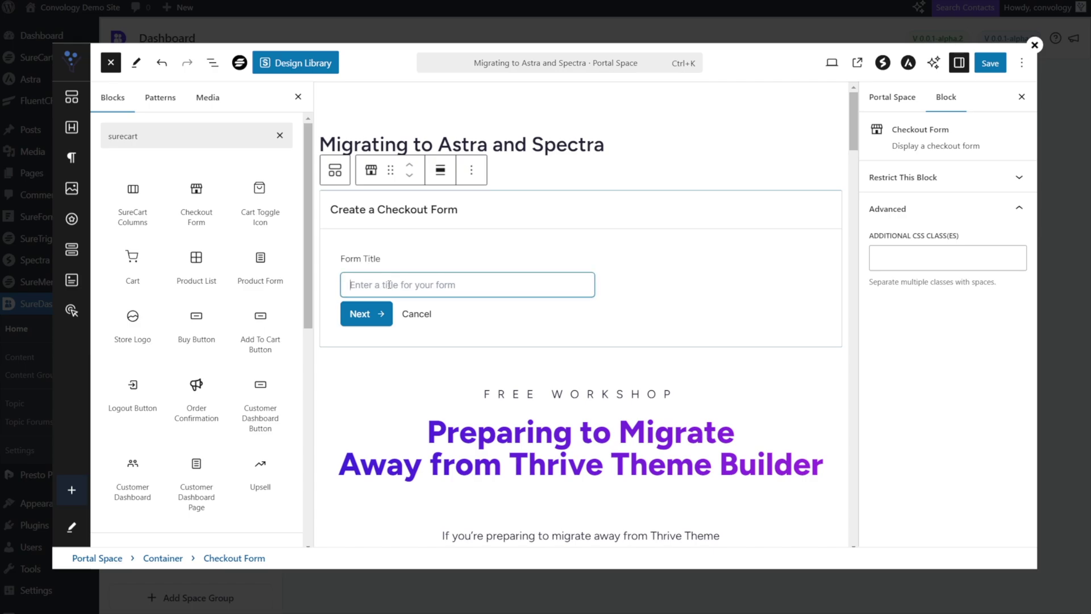
{"action": "type", "text": "Workshop"}
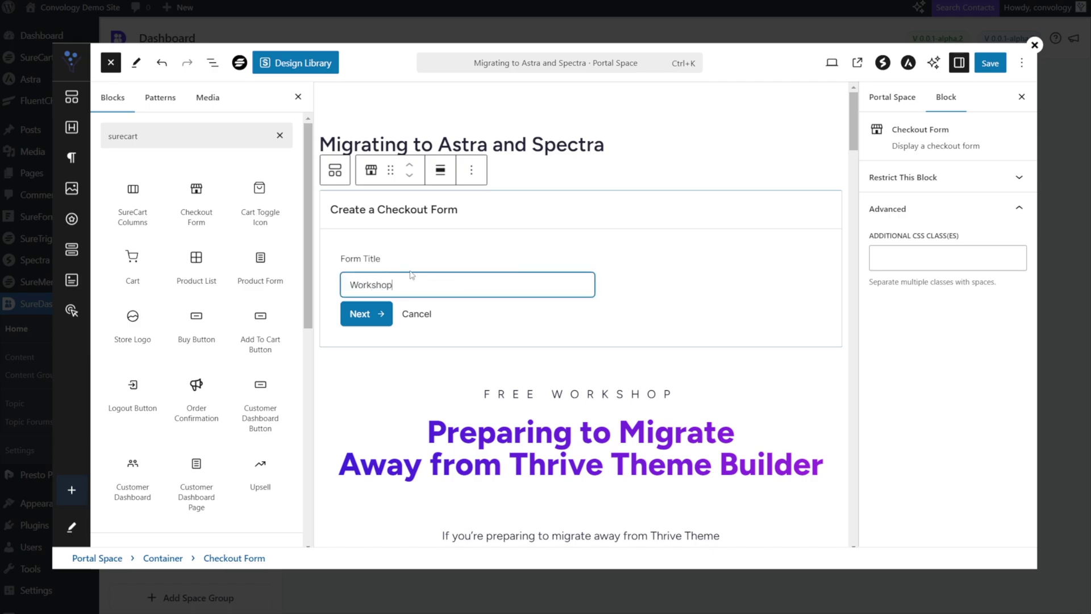
{"action": "type", "text": ":"}
{"action": "type", "text": "Migrating to Astra and Spectra"}
{"action": "left_click", "coordinate": [367, 313]}
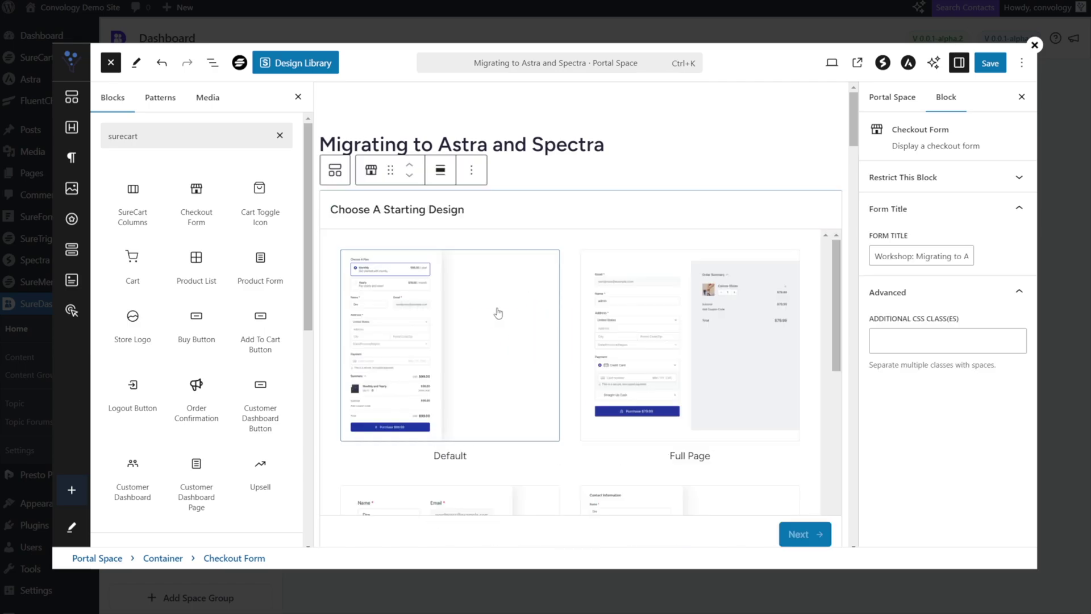
Step: Choose the Simple starting design for the new checkout form
{"action": "scroll", "coordinate": [499, 313], "scroll_direction": "down", "scroll_amount": 3}
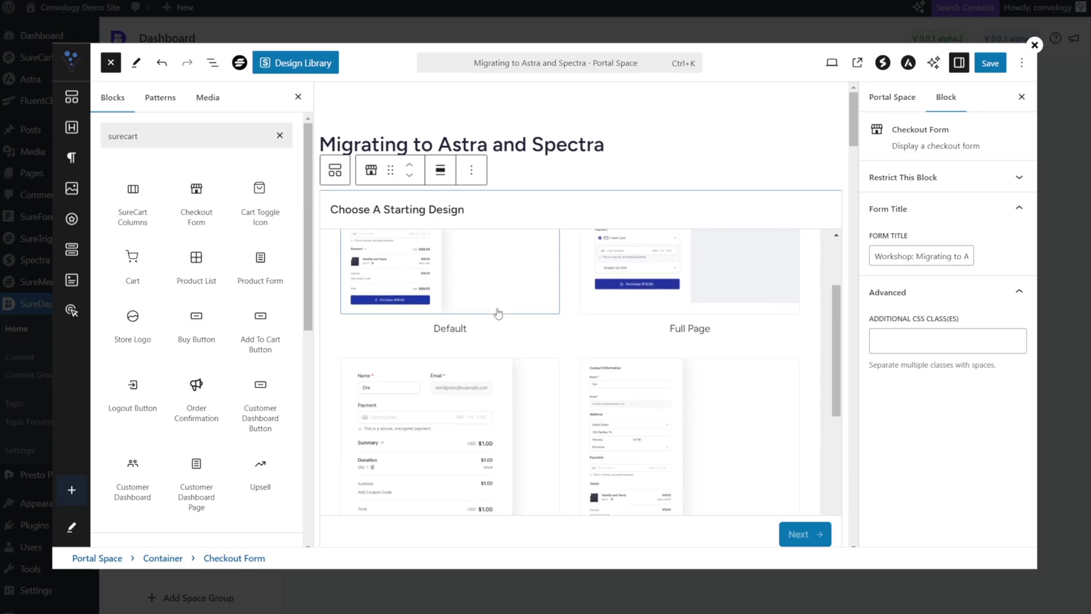
{"action": "scroll", "coordinate": [498, 313], "scroll_direction": "down", "scroll_amount": 3}
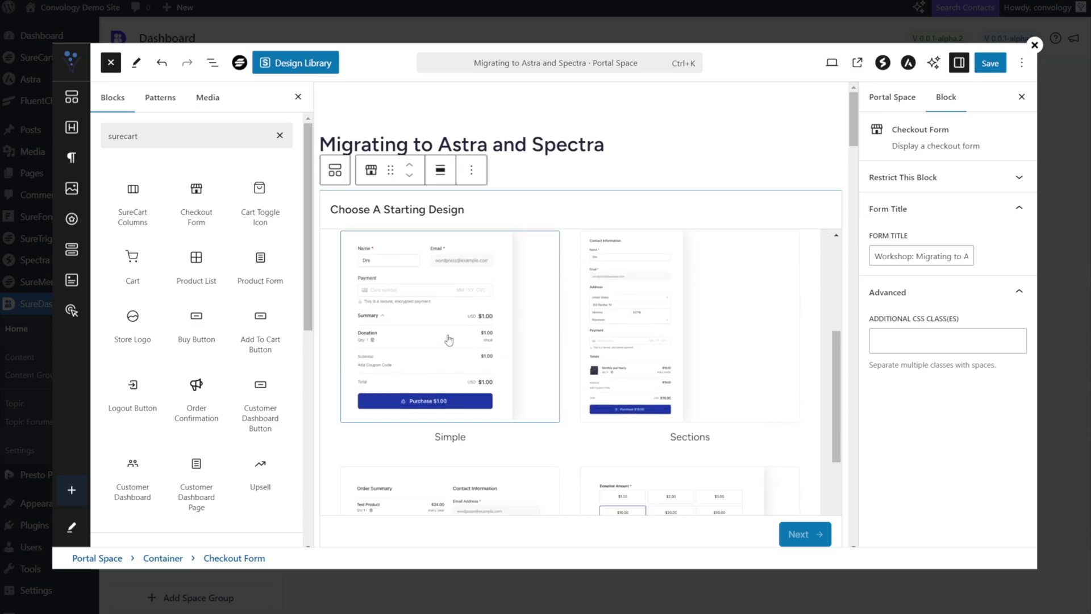
{"action": "left_click", "coordinate": [428, 341]}
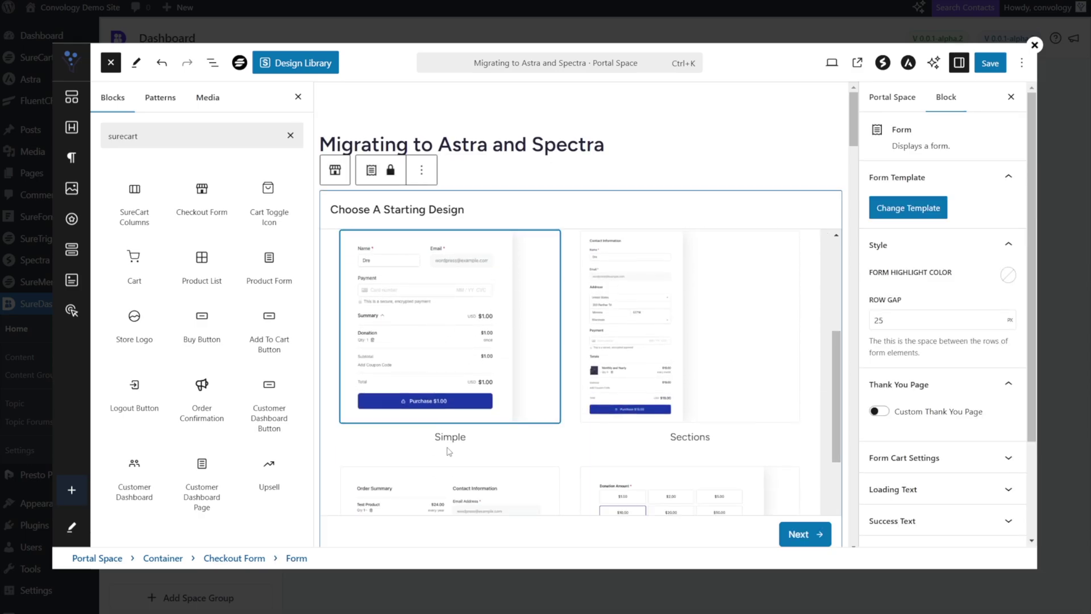
{"action": "left_click", "coordinate": [800, 534]}
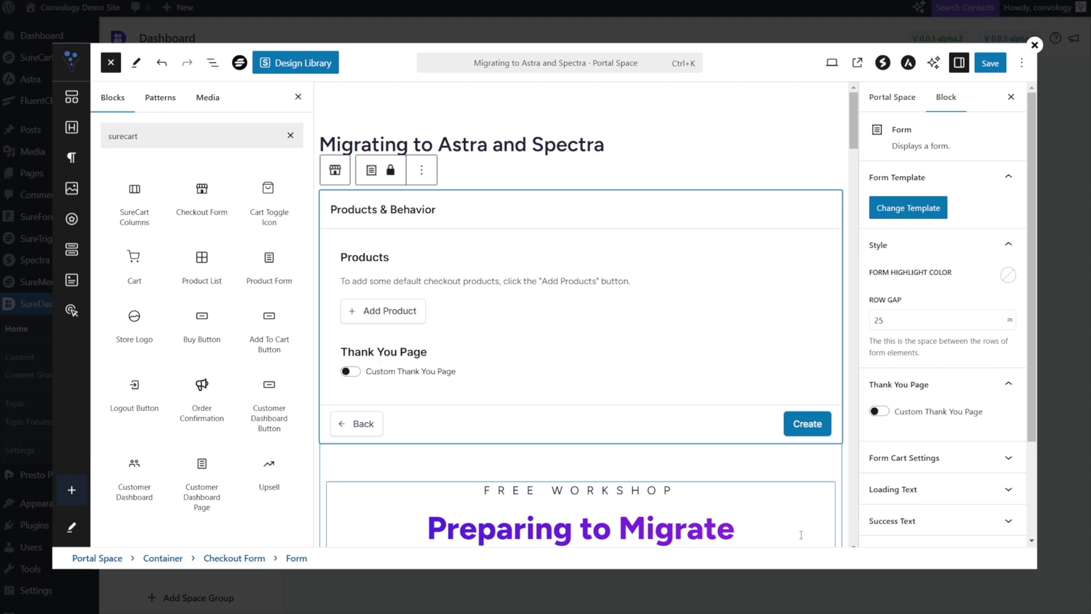
Step: Add the free $0.00 workshop product to the checkout form
{"action": "left_click", "coordinate": [388, 318]}
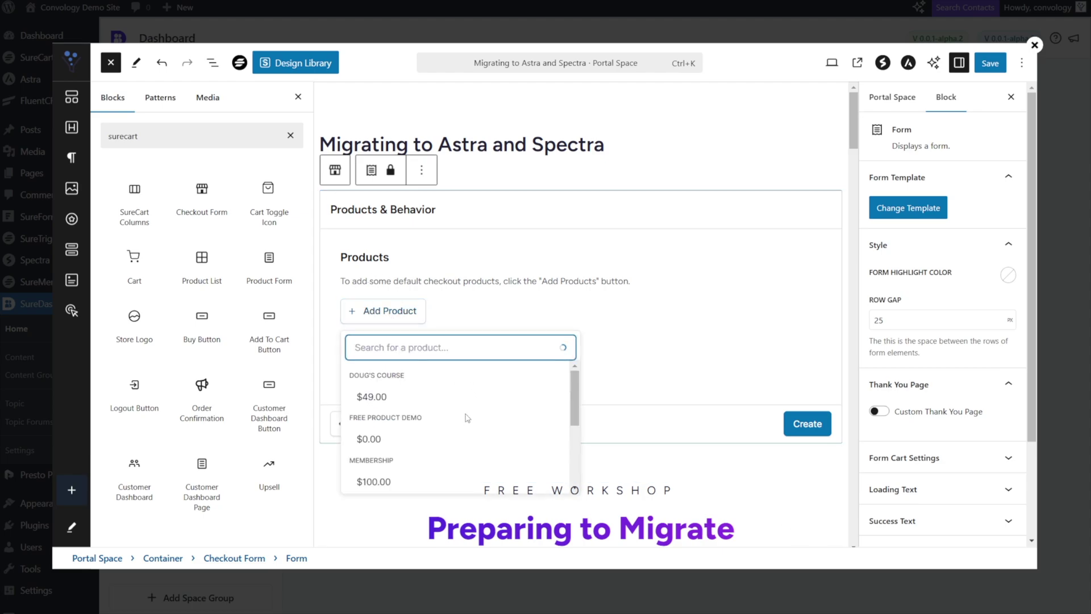
{"action": "scroll", "coordinate": [455, 427], "scroll_direction": "down", "scroll_amount": 3}
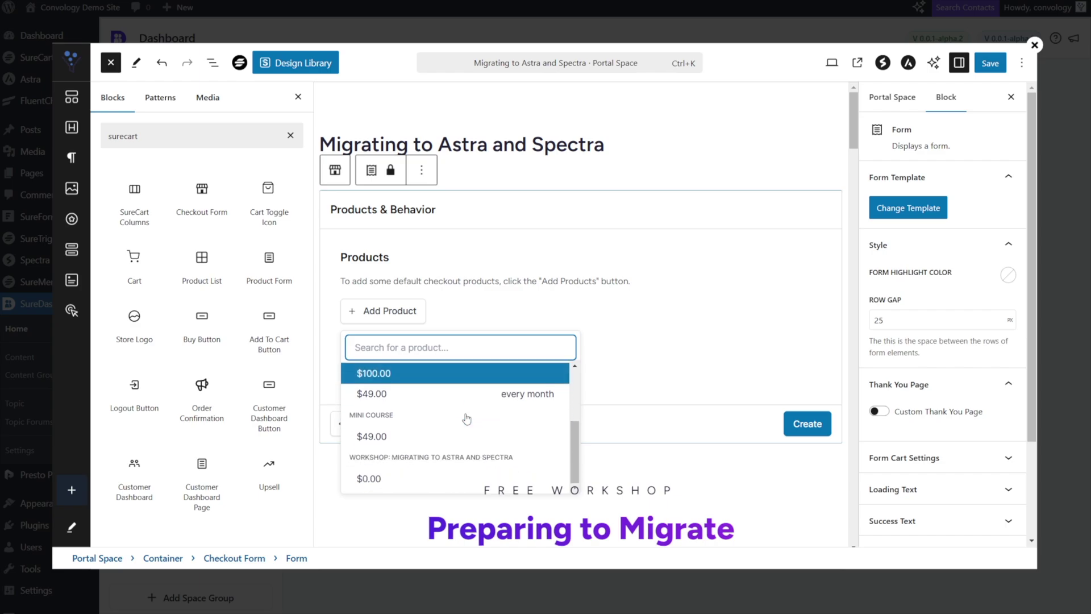
{"action": "left_click", "coordinate": [392, 478]}
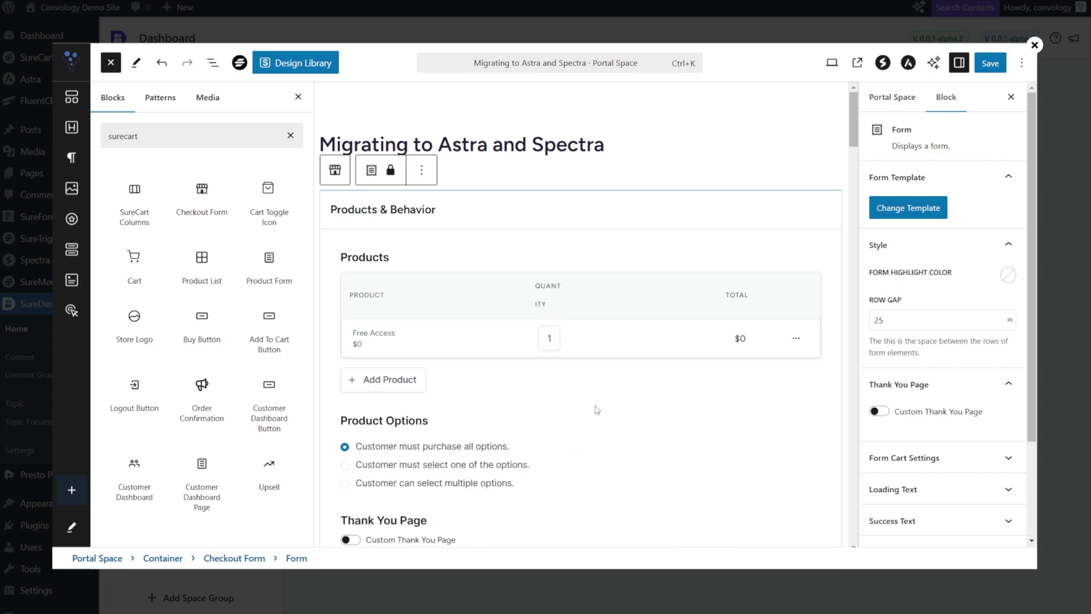
{"action": "scroll", "coordinate": [593, 418], "scroll_direction": "down", "scroll_amount": 3}
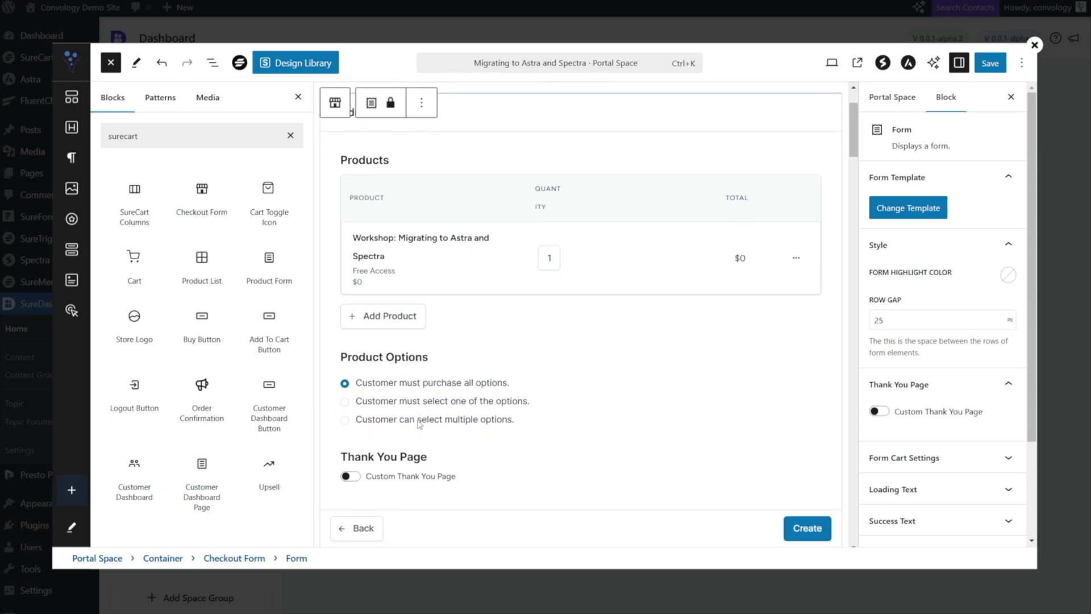
Step: Redirect buyers to the Migrating to Astra and Spectra page as a custom thank-you page, then create the form
{"action": "left_click", "coordinate": [350, 447]}
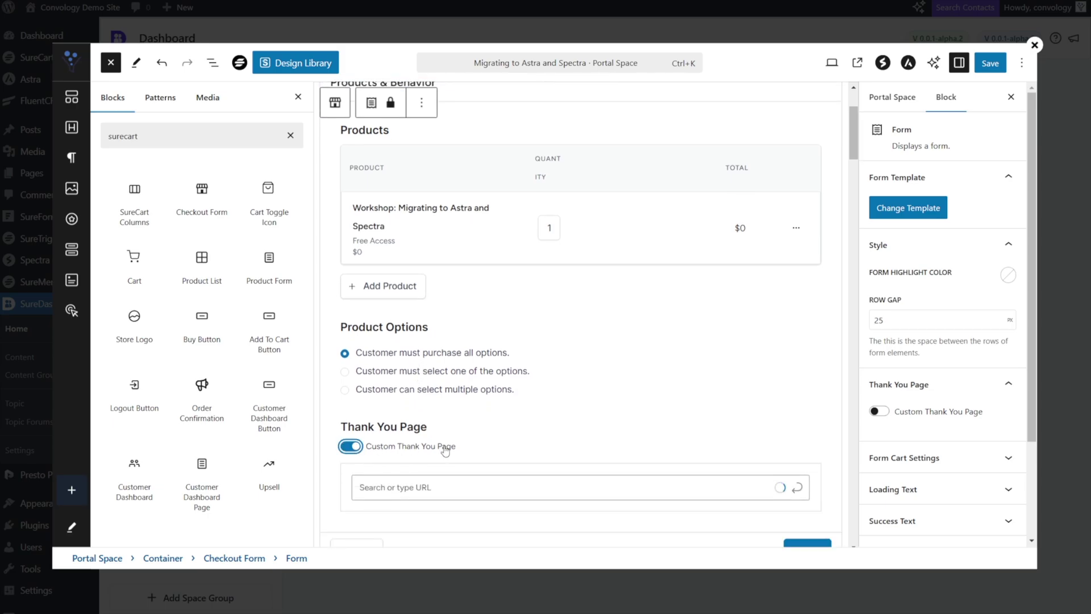
{"action": "scroll", "coordinate": [396, 242], "scroll_direction": "down", "scroll_amount": 3}
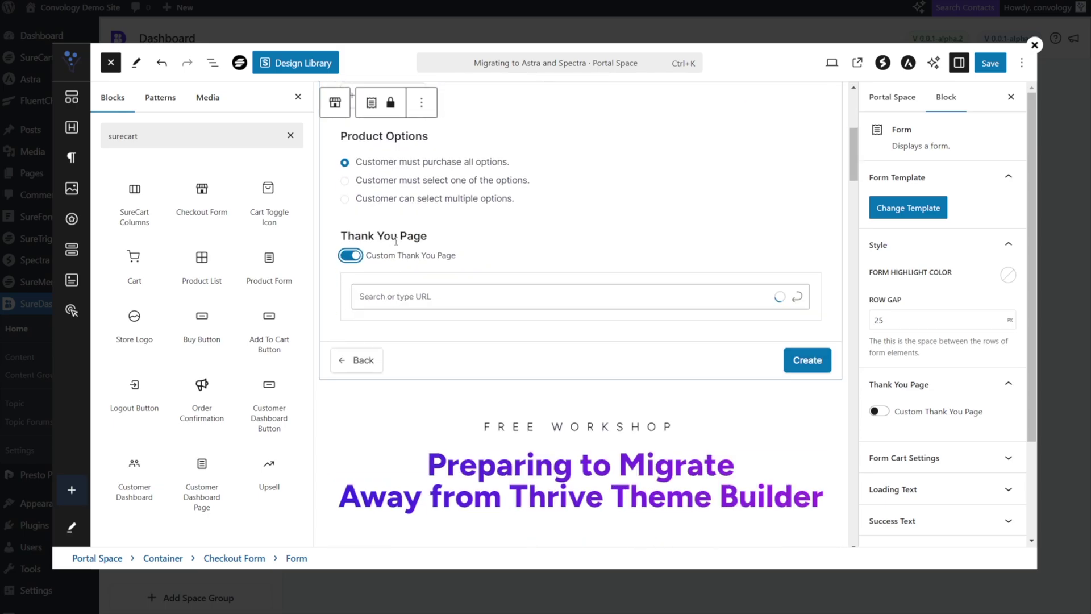
{"action": "left_click", "coordinate": [398, 297]}
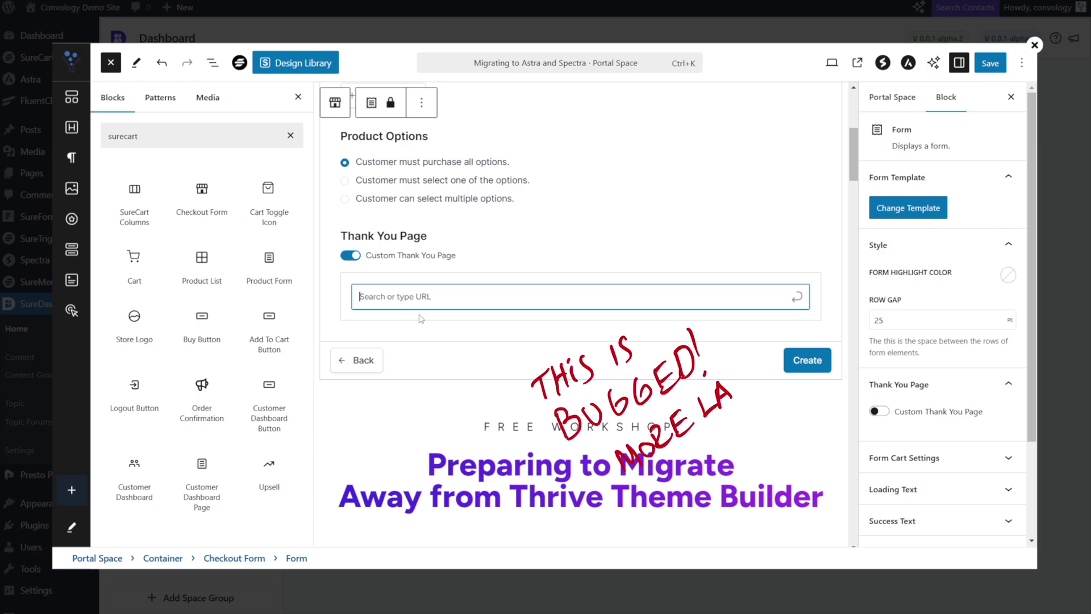
{"action": "type", "text": "migrating to"}
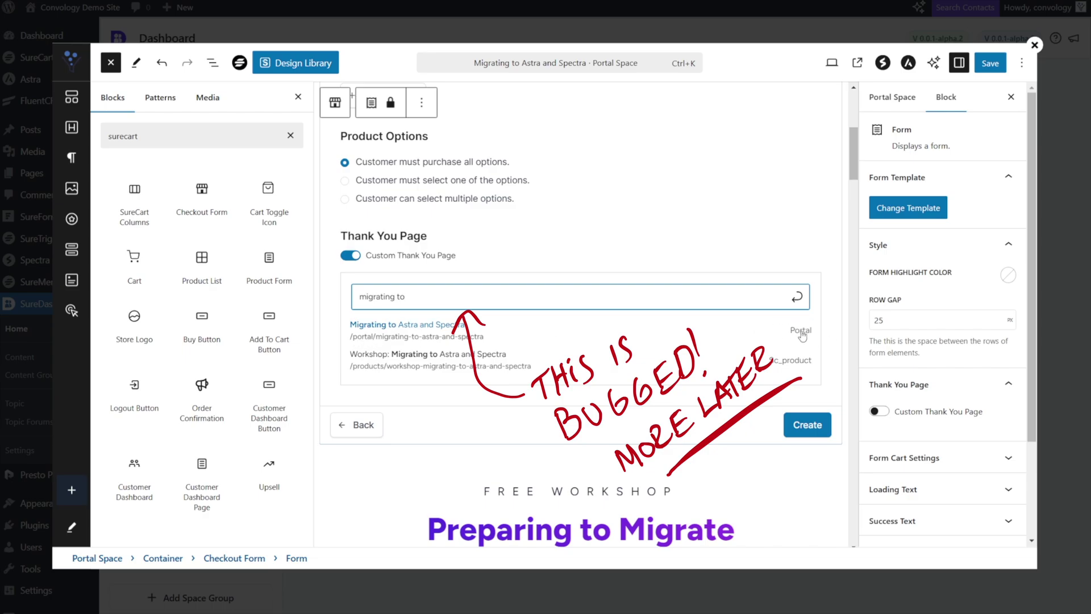
{"action": "left_click", "coordinate": [383, 329]}
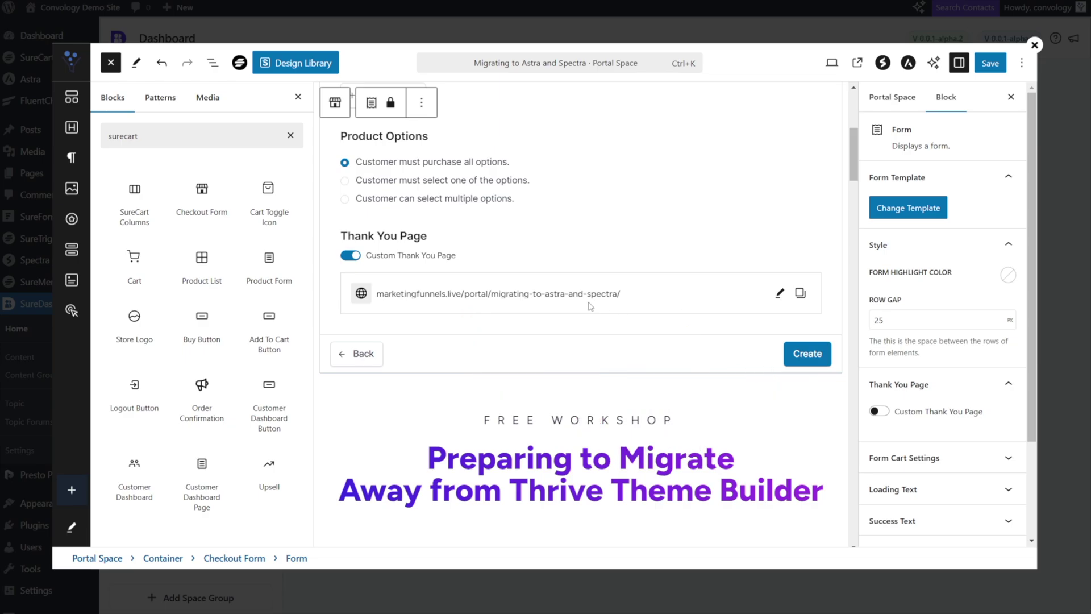
{"action": "scroll", "coordinate": [455, 290], "scroll_direction": "up", "scroll_amount": 2}
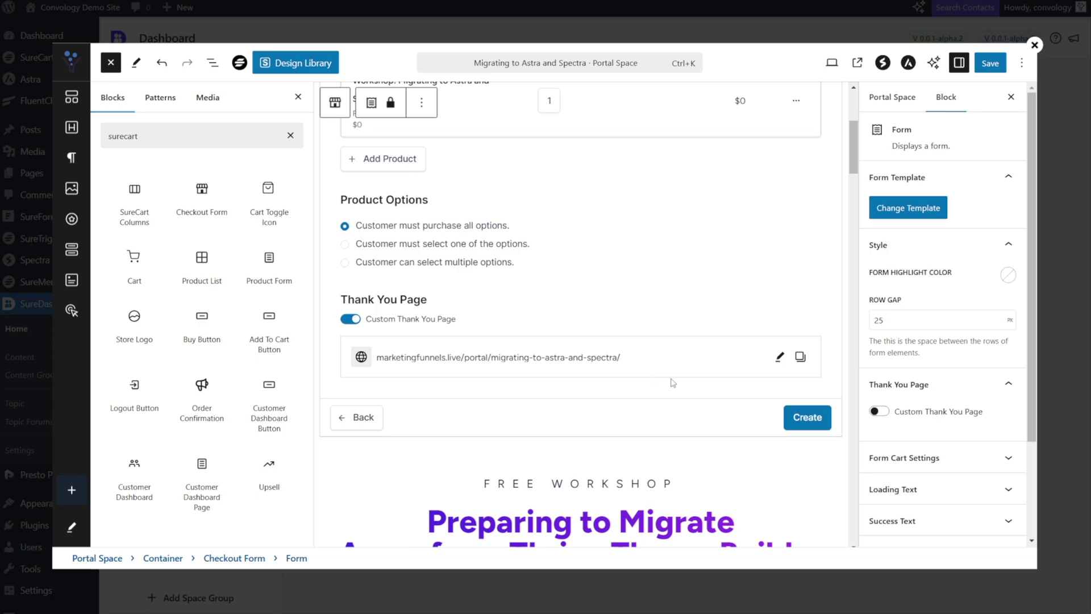
{"action": "left_click", "coordinate": [808, 418]}
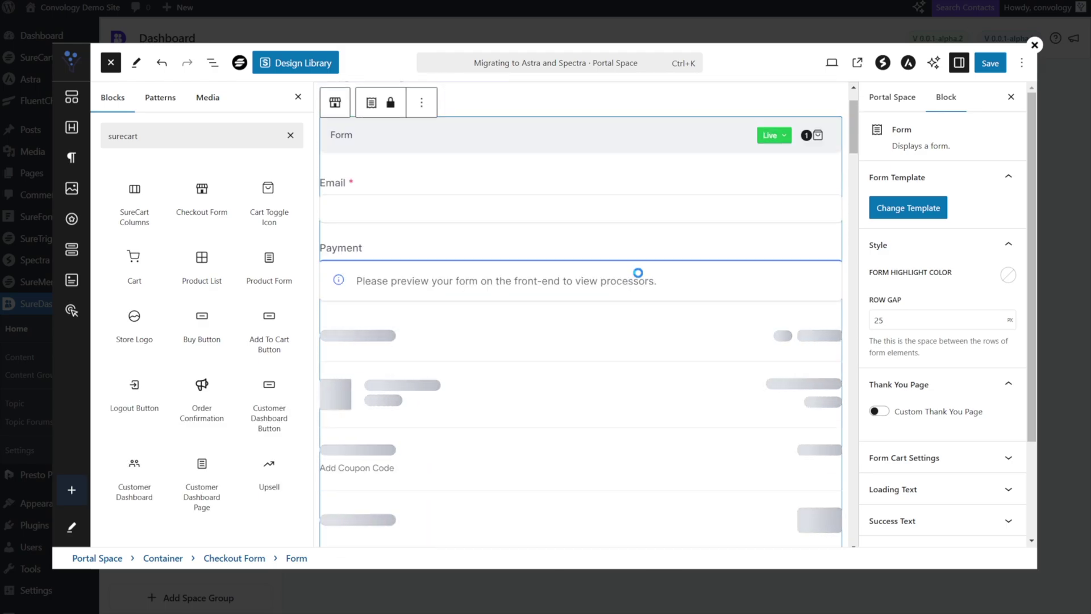
Step: Delete the Payment and Summary blocks from the checkout form
{"action": "left_click", "coordinate": [441, 268]}
{"action": "left_click", "coordinate": [440, 226]}
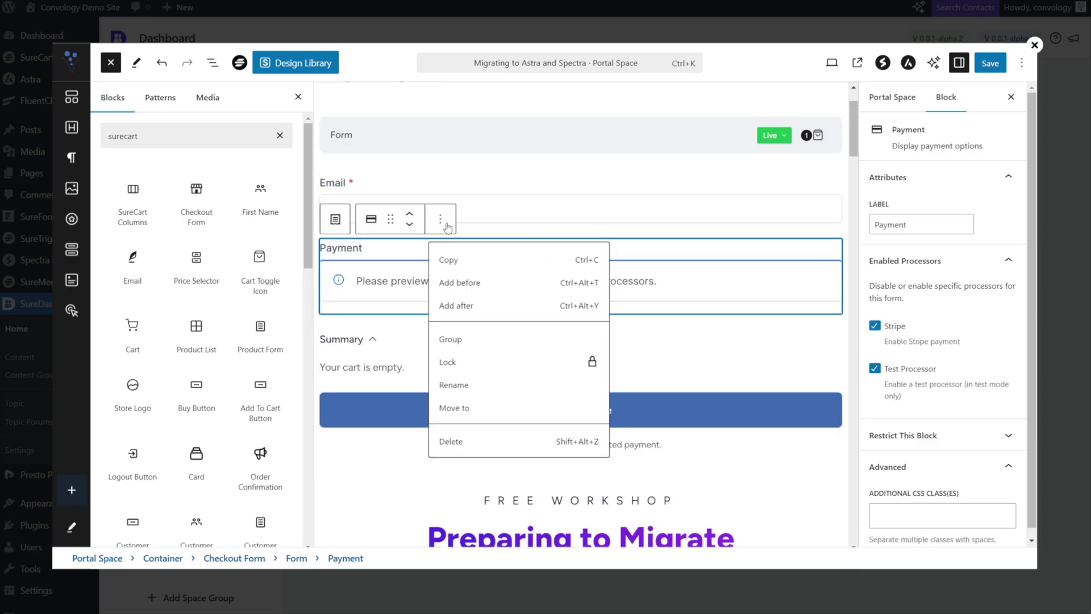
{"action": "left_click", "coordinate": [485, 444]}
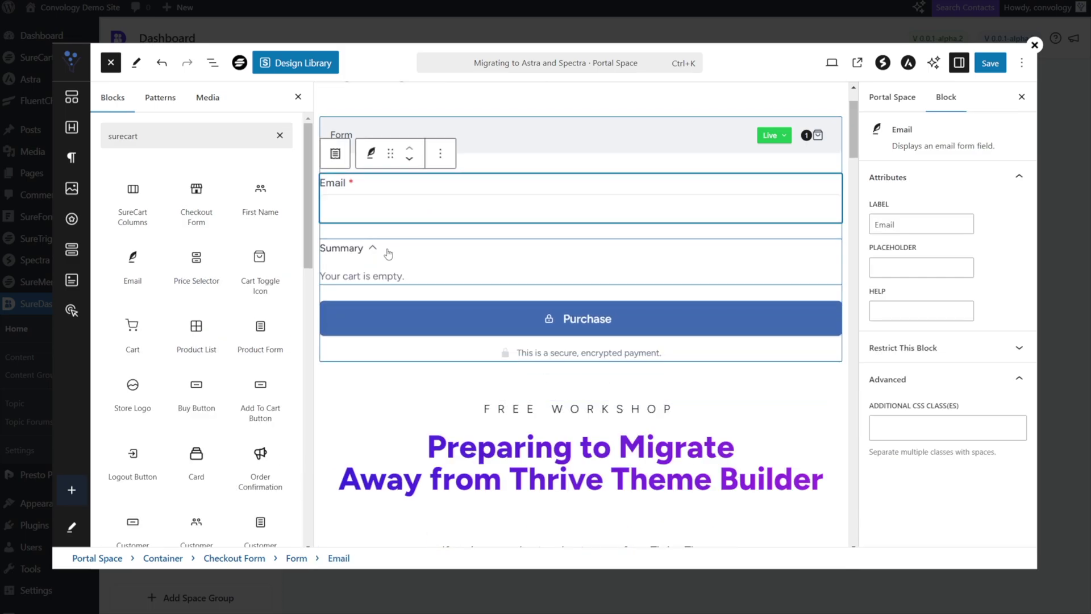
{"action": "left_click", "coordinate": [386, 251]}
{"action": "left_click", "coordinate": [441, 218]}
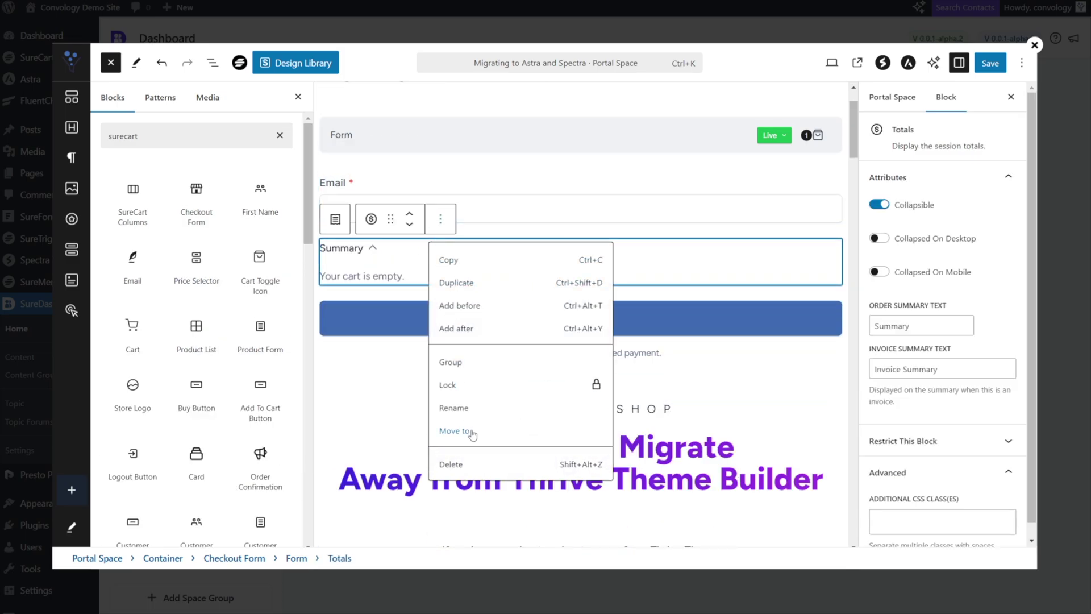
{"action": "left_click", "coordinate": [465, 463]}
{"action": "scroll", "coordinate": [493, 242], "scroll_direction": "up", "scroll_amount": 2}
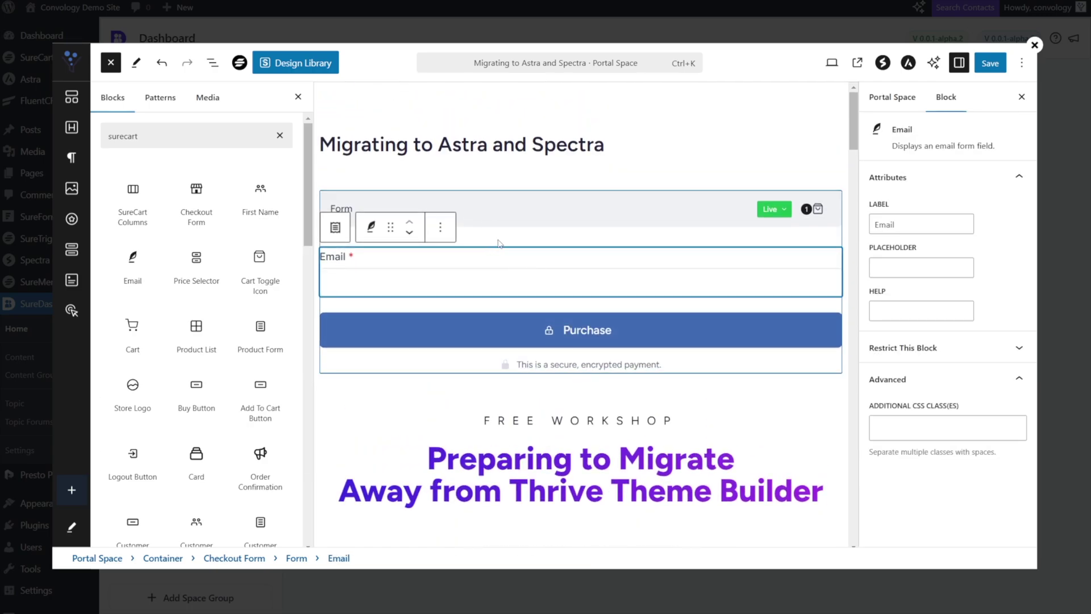
Step: Relabel the button 'Sign up for the Workshop' and turn off its lock icon and secure notice
{"action": "left_click", "coordinate": [500, 244]}
{"action": "left_click", "coordinate": [438, 265]}
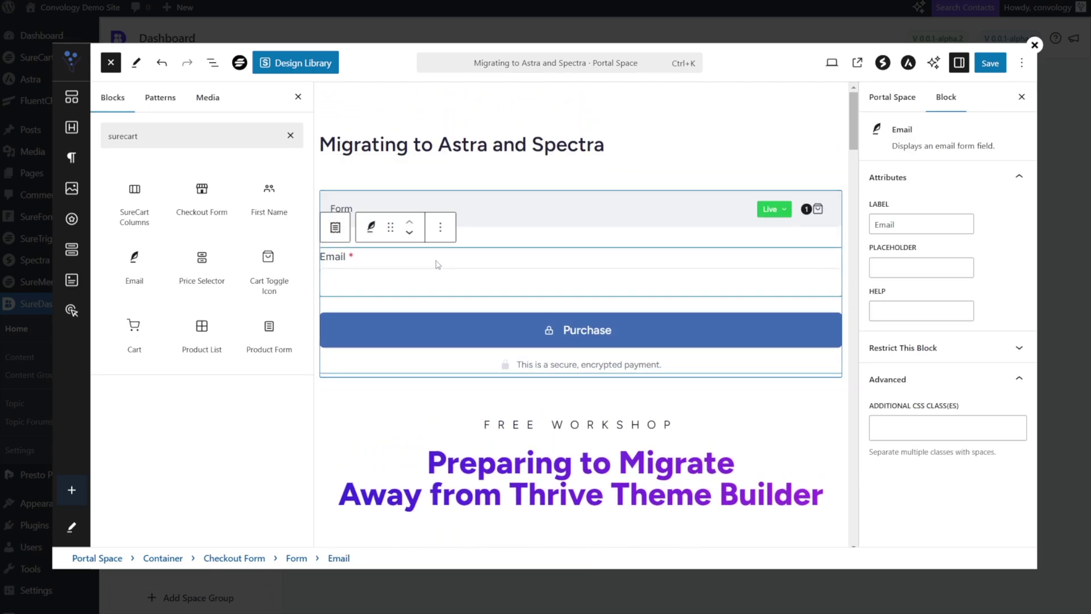
{"action": "left_click", "coordinate": [575, 338]}
{"action": "left_click_drag", "start_coordinate": [920, 225], "coordinate": [865, 225]}
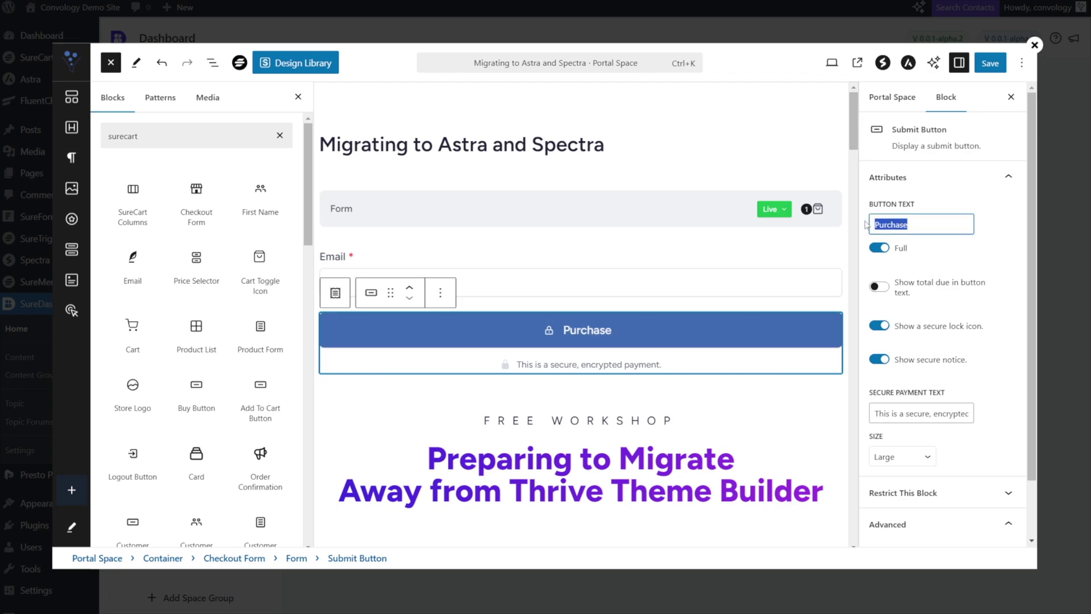
{"action": "type", "text": "Sign up for the "}
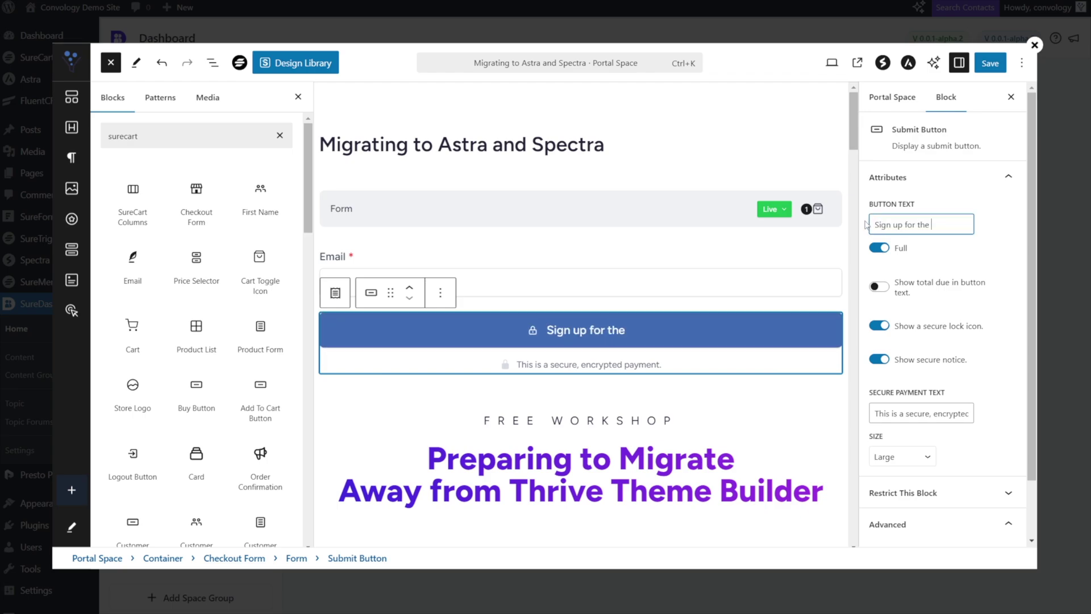
{"action": "type", "text": "Workshop"}
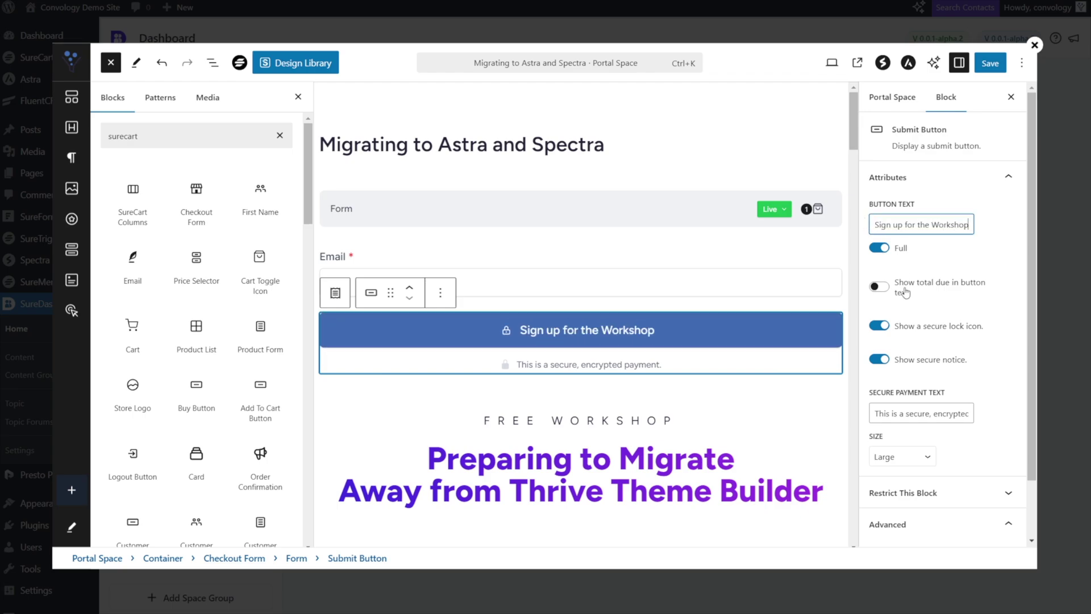
{"action": "left_click", "coordinate": [881, 328]}
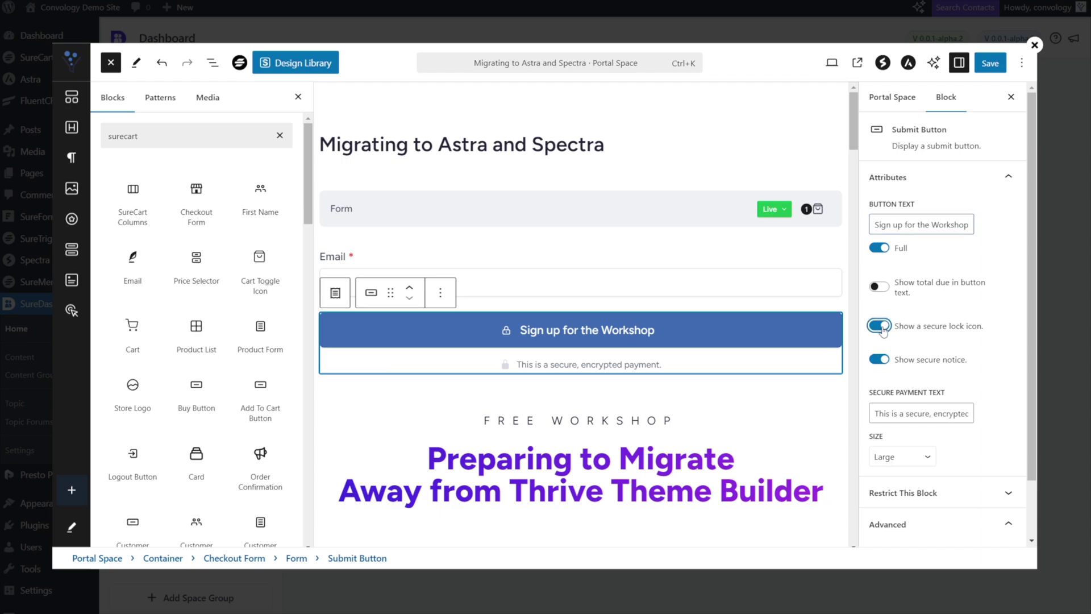
{"action": "left_click", "coordinate": [879, 360]}
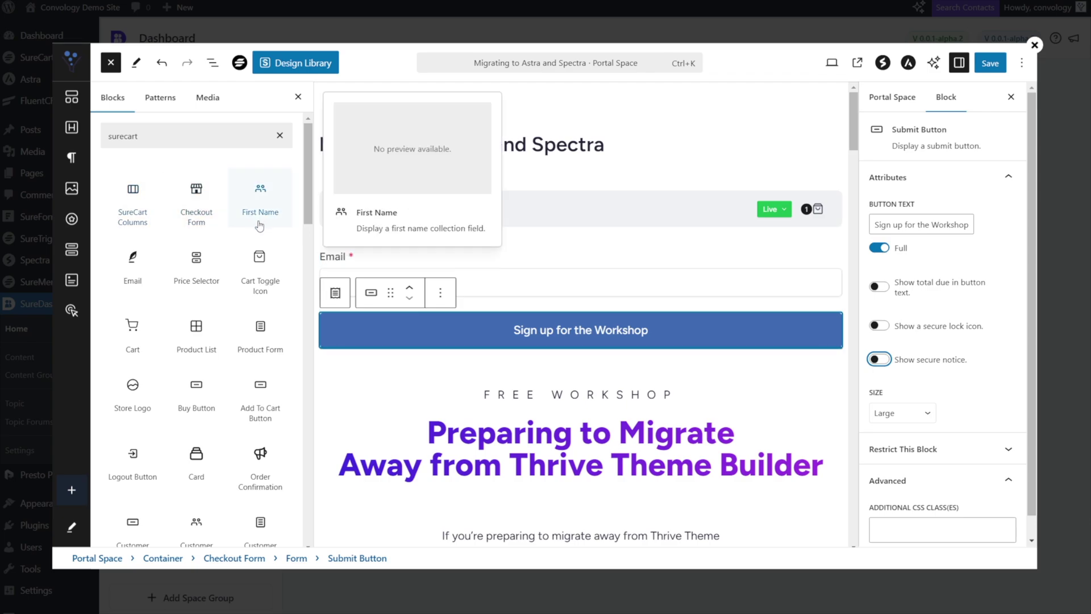
Step: Place a SureCart First Name field above Email and switch on Required
{"action": "left_click", "coordinate": [547, 248]}
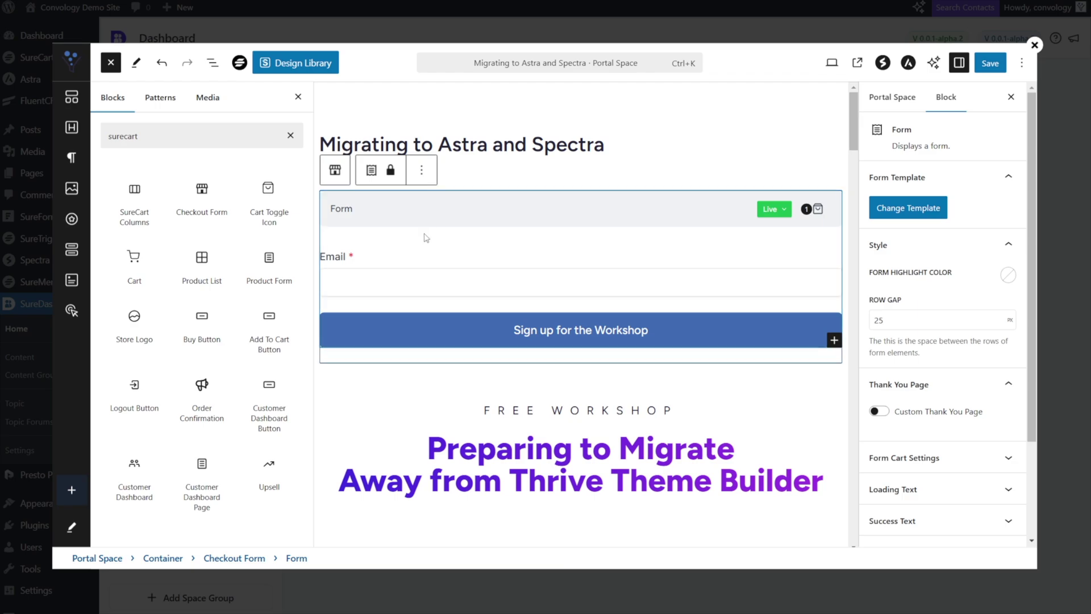
{"action": "mouse_move", "coordinate": [212, 307]}
{"action": "mouse_move", "coordinate": [238, 273]}
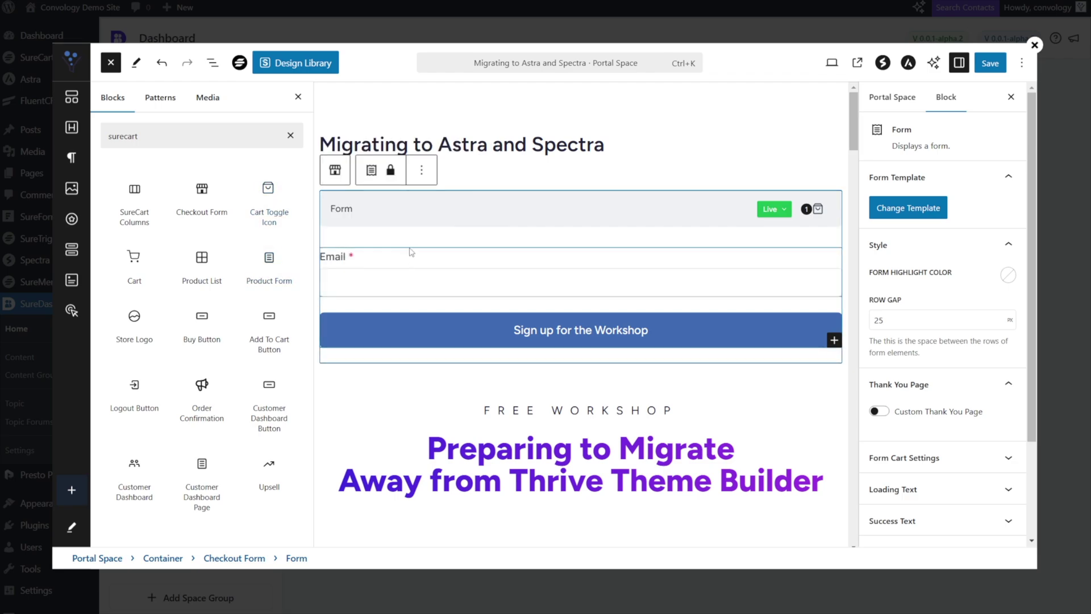
{"action": "left_click", "coordinate": [444, 248]}
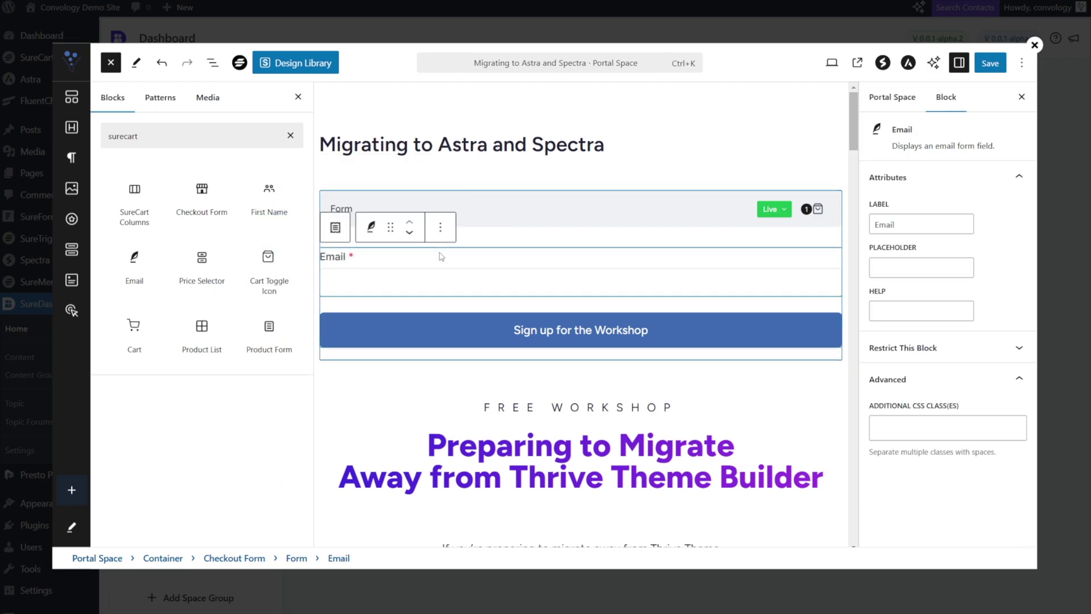
{"action": "left_click", "coordinate": [493, 243]}
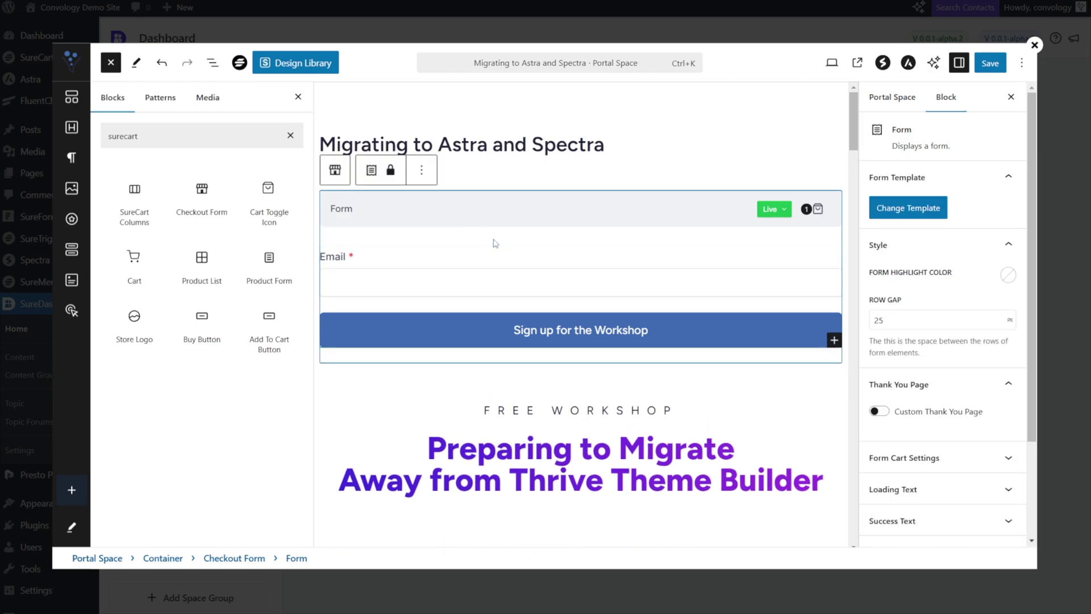
{"action": "left_click", "coordinate": [396, 257]}
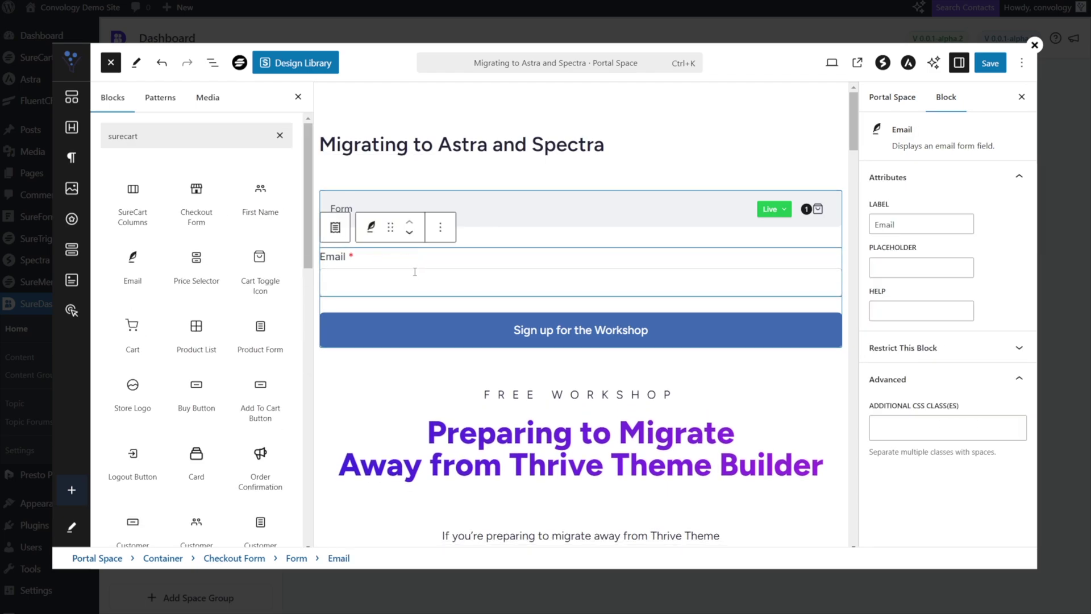
{"action": "mouse_move", "coordinate": [272, 202]}
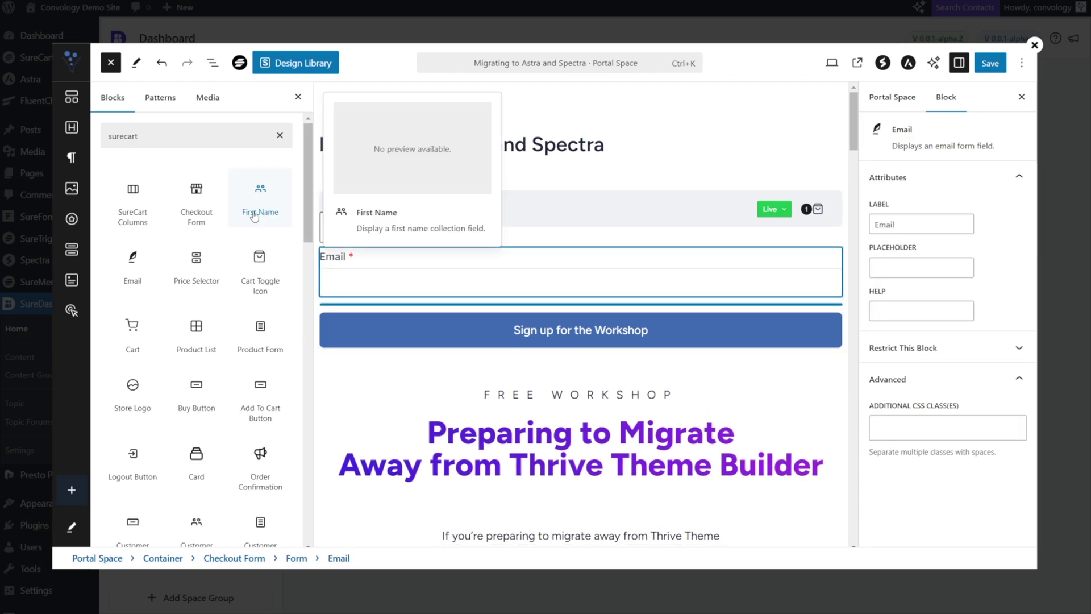
{"action": "left_click_drag", "start_coordinate": [250, 190], "coordinate": [438, 251]}
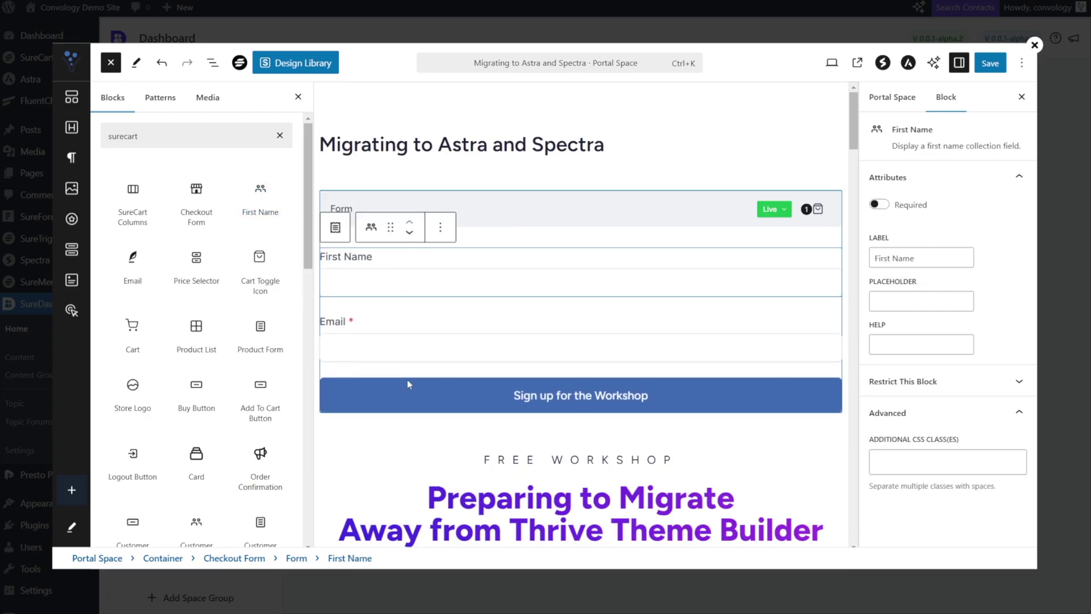
{"action": "left_click", "coordinate": [887, 207]}
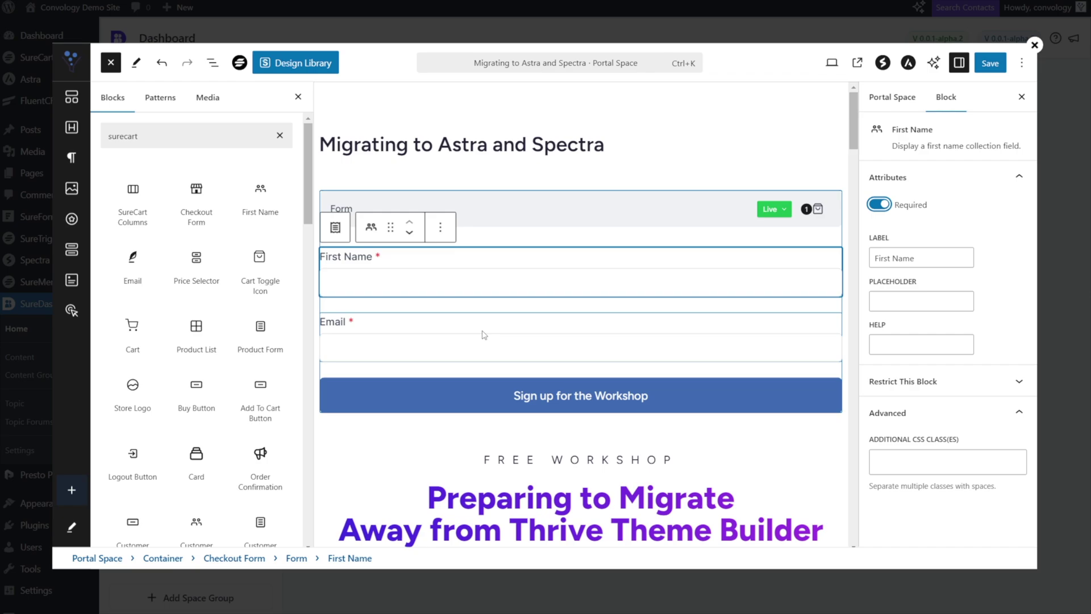
{"action": "scroll", "coordinate": [176, 319], "scroll_direction": "down", "scroll_amount": 3}
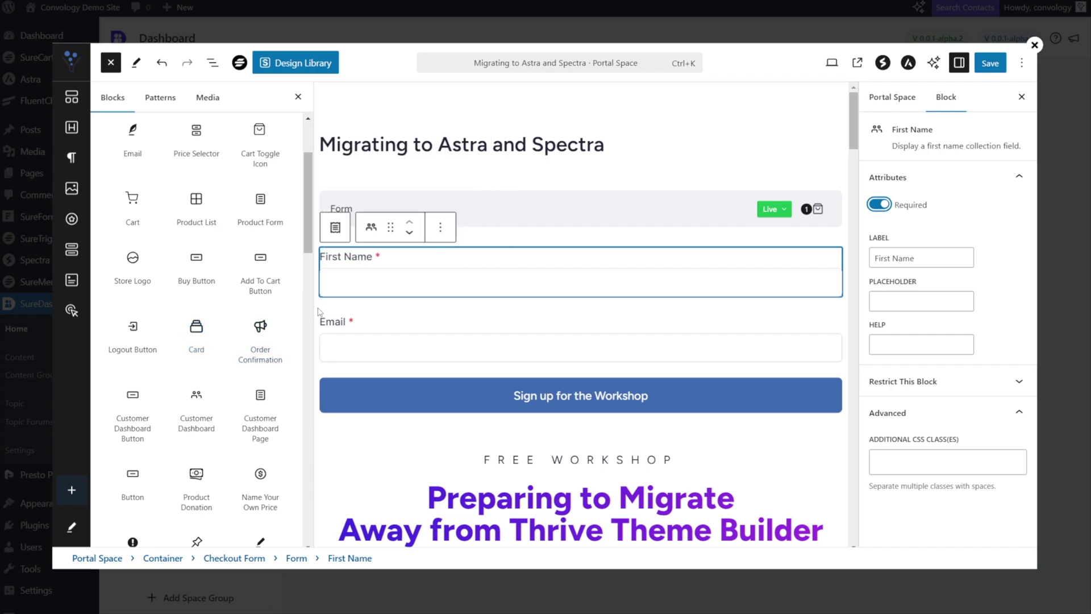
{"action": "scroll", "coordinate": [196, 170], "scroll_direction": "down", "scroll_amount": 5}
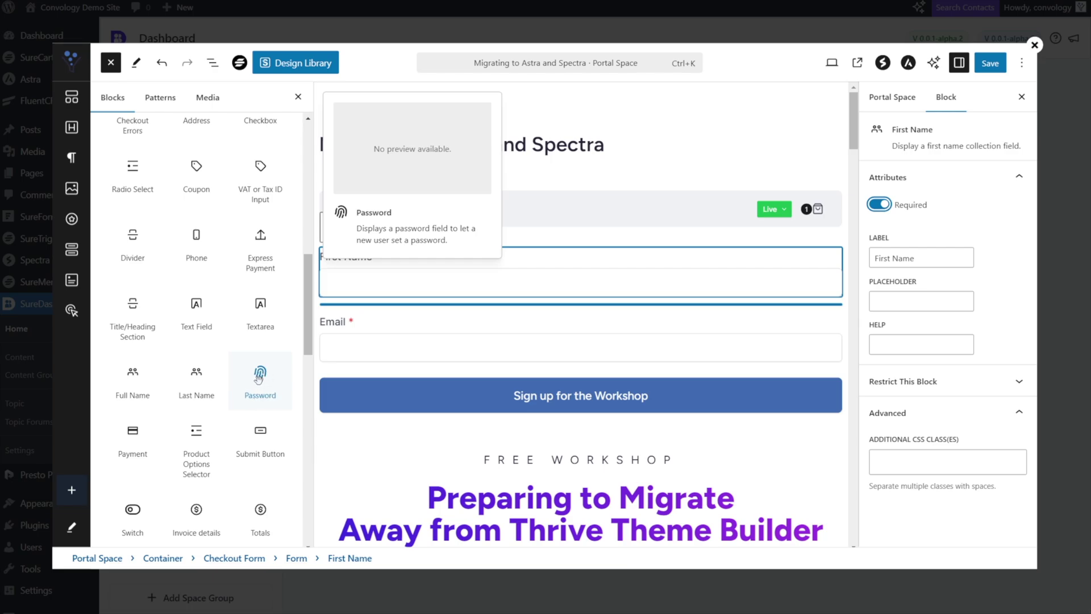
Step: Add a Password field below Email labelled 'Create a password for your account'
{"action": "left_click_drag", "start_coordinate": [259, 378], "coordinate": [444, 359]}
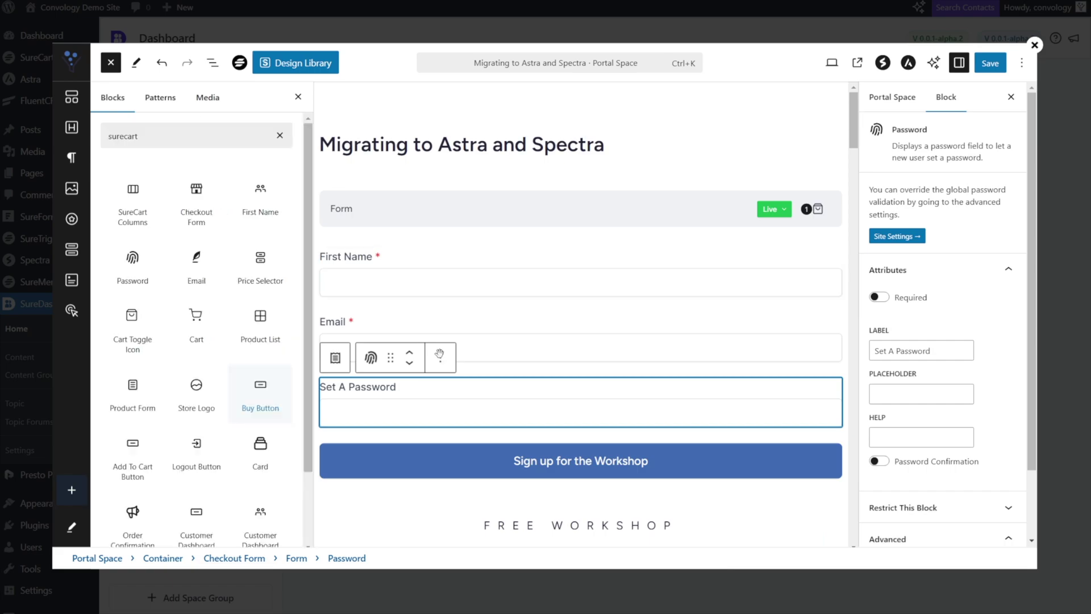
{"action": "left_click_drag", "start_coordinate": [931, 350], "coordinate": [882, 352]}
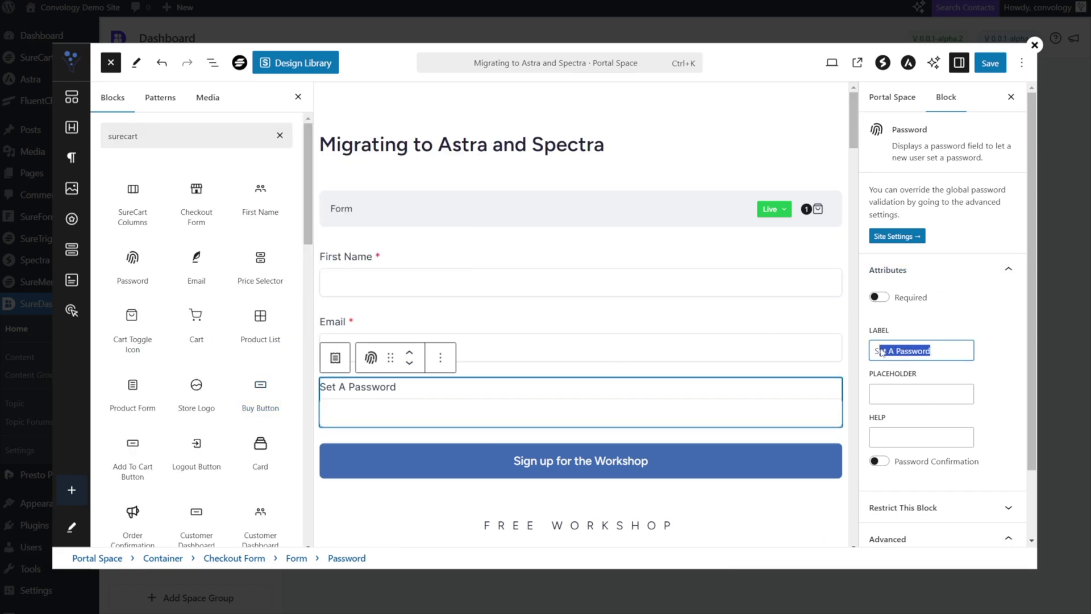
{"action": "key", "text": "BackSpace"}
{"action": "type", "text": "Create a"}
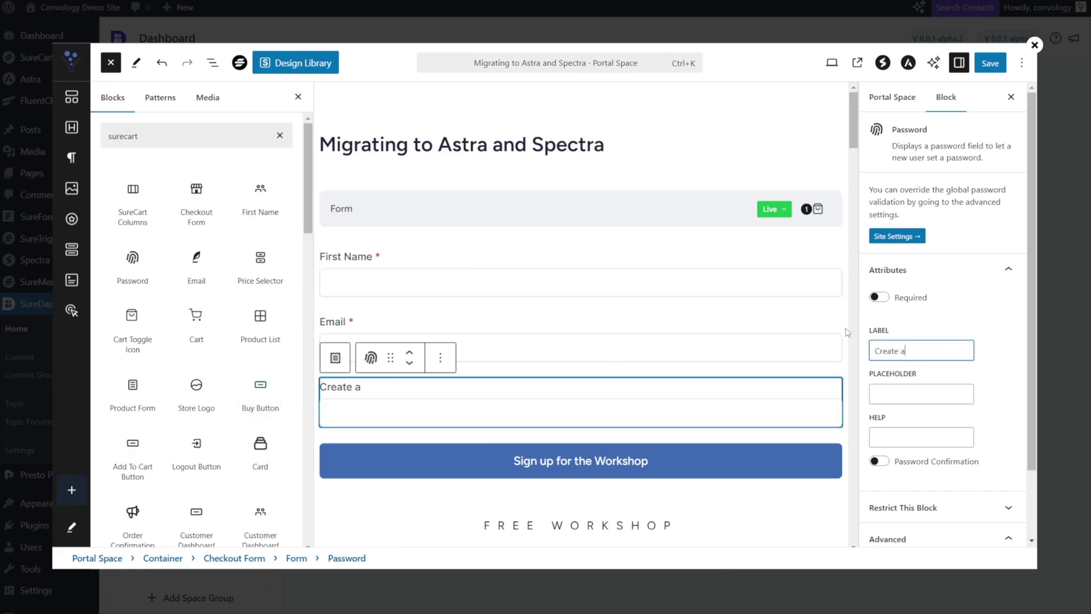
{"action": "type", "text": " password for your account"}
Step: Enable the Password Confirmation field for the password block
{"action": "left_click", "coordinate": [880, 461]}
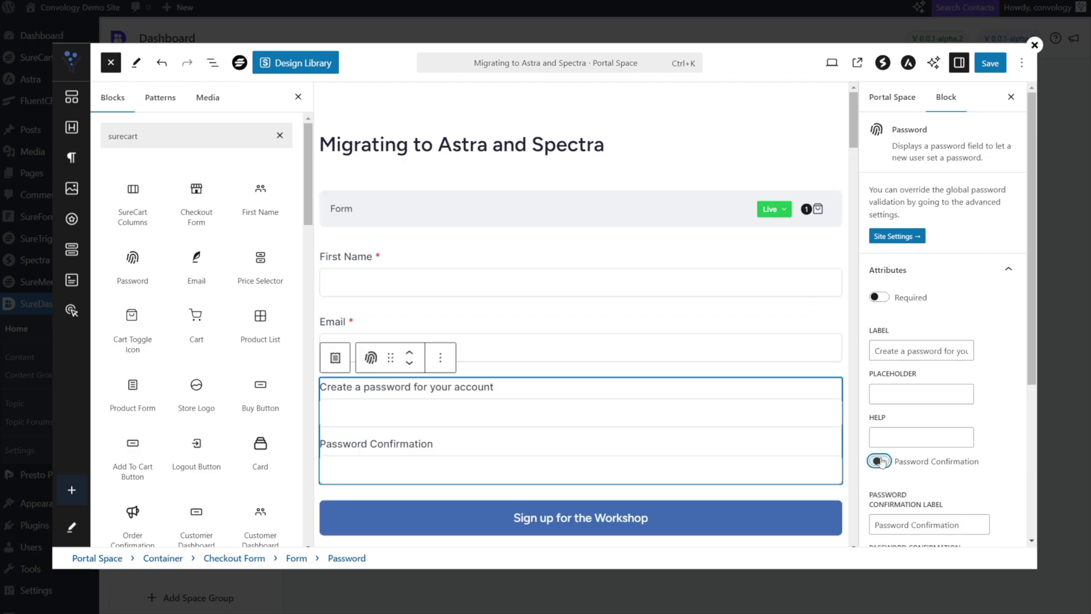
{"action": "scroll", "coordinate": [571, 168], "scroll_direction": "down", "scroll_amount": 2}
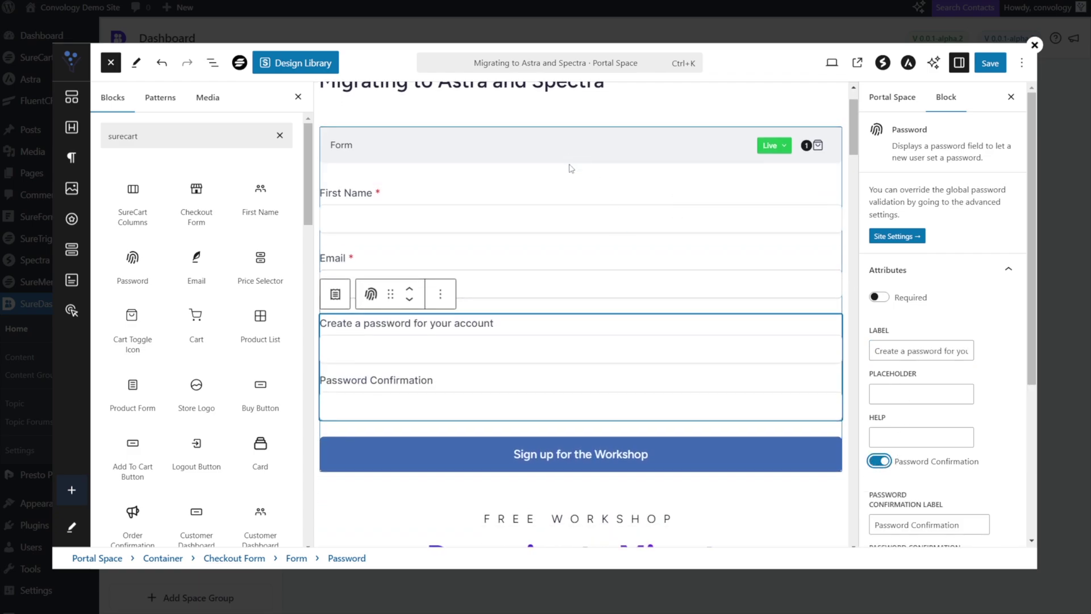
{"action": "left_click", "coordinate": [475, 120]}
{"action": "scroll", "coordinate": [499, 205], "scroll_direction": "up", "scroll_amount": 2}
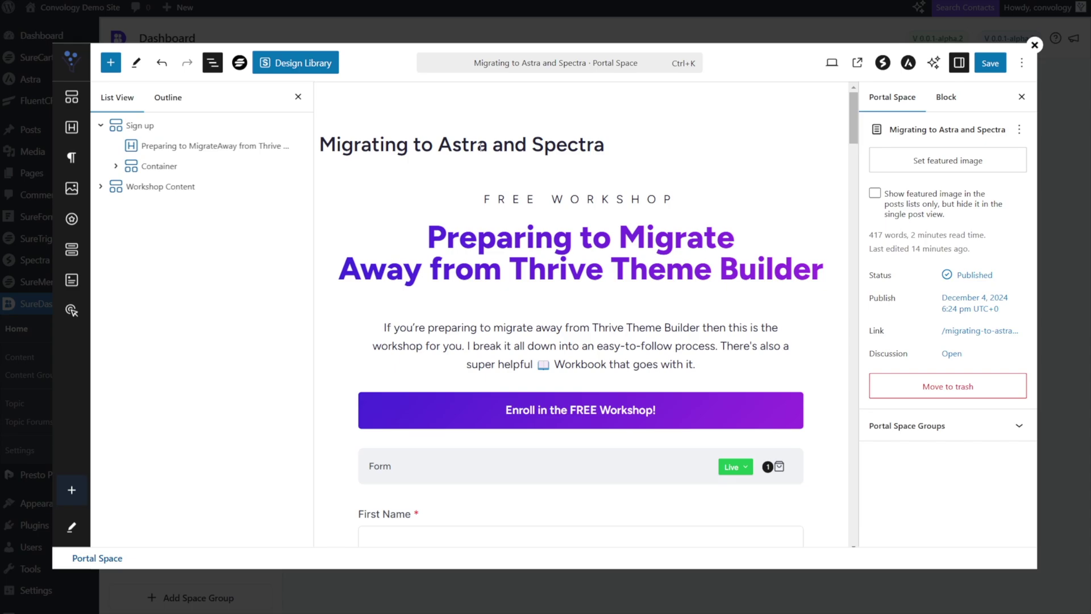
Step: Delete the 'Enroll in the FREE Workshop!' button from the Sign up container using List View
{"action": "left_click", "coordinate": [577, 256]}
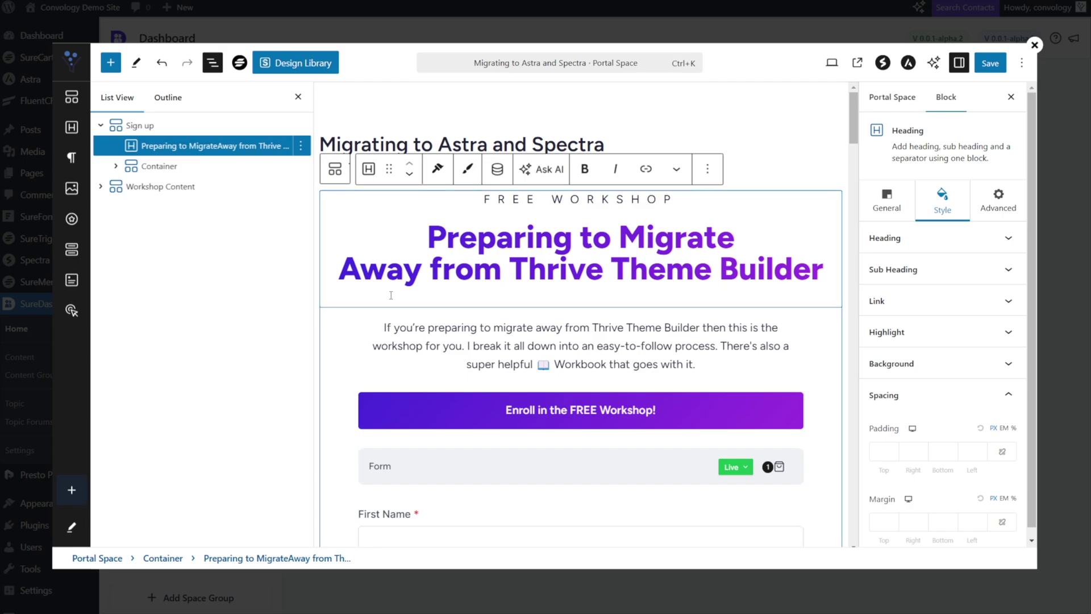
{"action": "scroll", "coordinate": [607, 344], "scroll_direction": "down", "scroll_amount": 2}
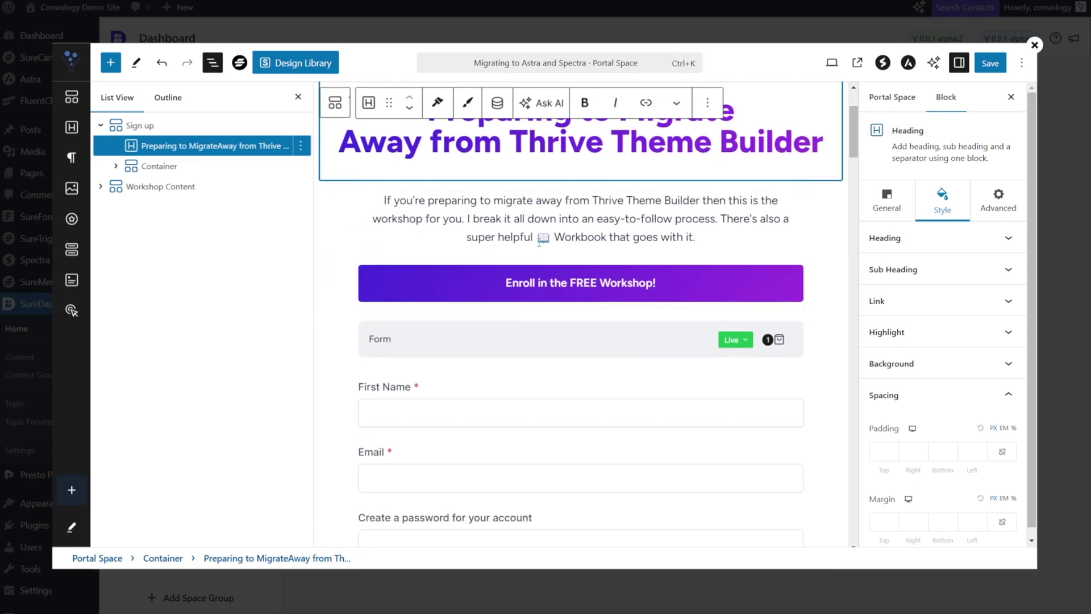
{"action": "scroll", "coordinate": [575, 241], "scroll_direction": "down", "scroll_amount": 1}
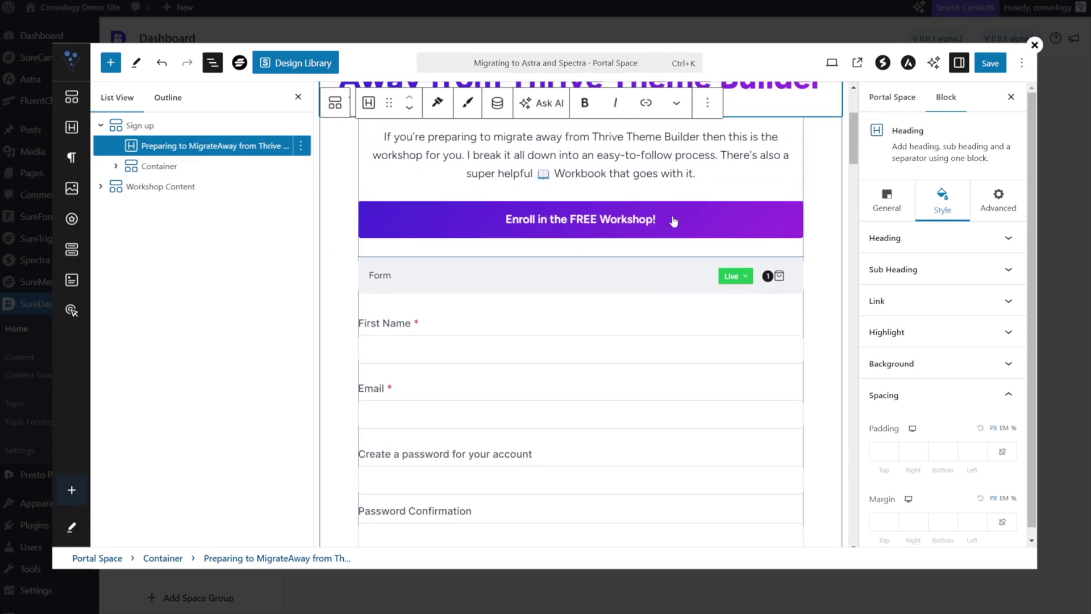
{"action": "left_click", "coordinate": [371, 214]}
{"action": "left_click", "coordinate": [587, 184]}
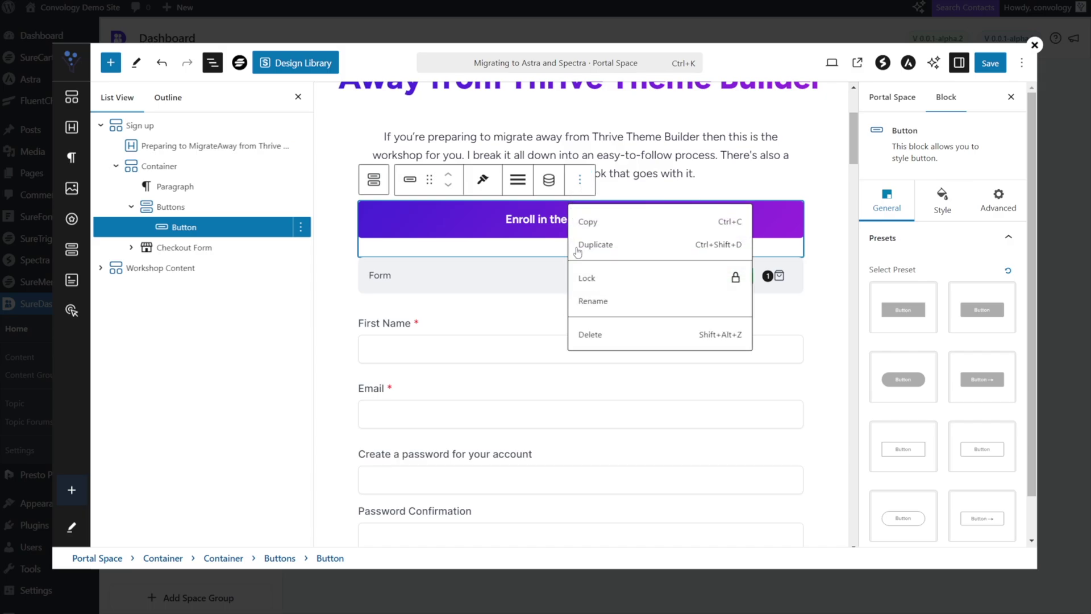
{"action": "left_click", "coordinate": [611, 339]}
{"action": "left_click", "coordinate": [622, 206]}
Step: Collapse the Sign up section in the block outline
{"action": "scroll", "coordinate": [622, 206], "scroll_direction": "up", "scroll_amount": 2}
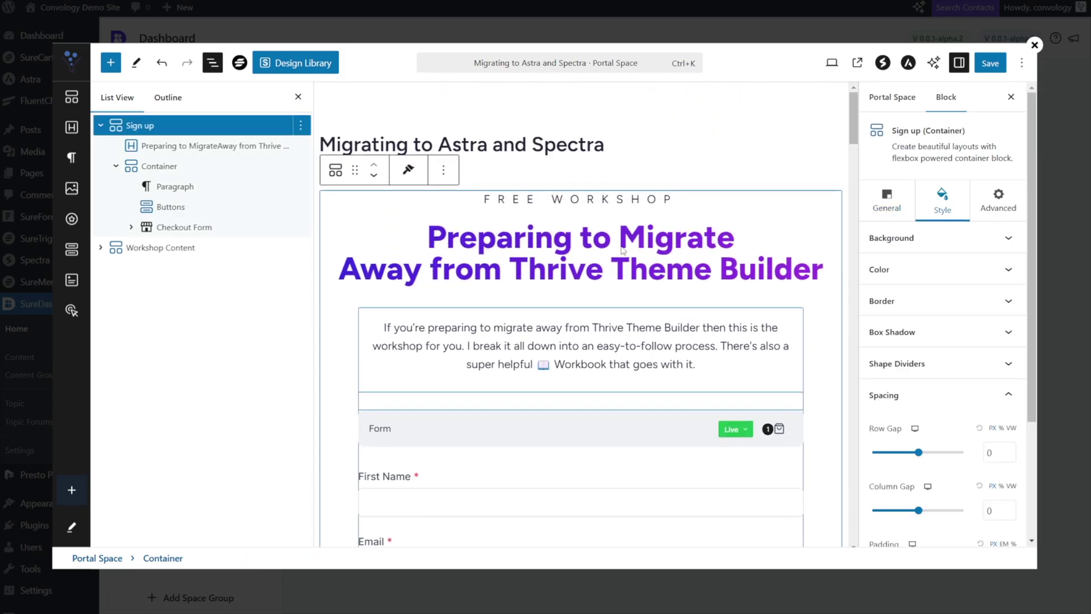
{"action": "scroll", "coordinate": [624, 246], "scroll_direction": "down", "scroll_amount": 3}
{"action": "scroll", "coordinate": [625, 253], "scroll_direction": "up", "scroll_amount": 3}
{"action": "scroll", "coordinate": [625, 254], "scroll_direction": "down", "scroll_amount": 3}
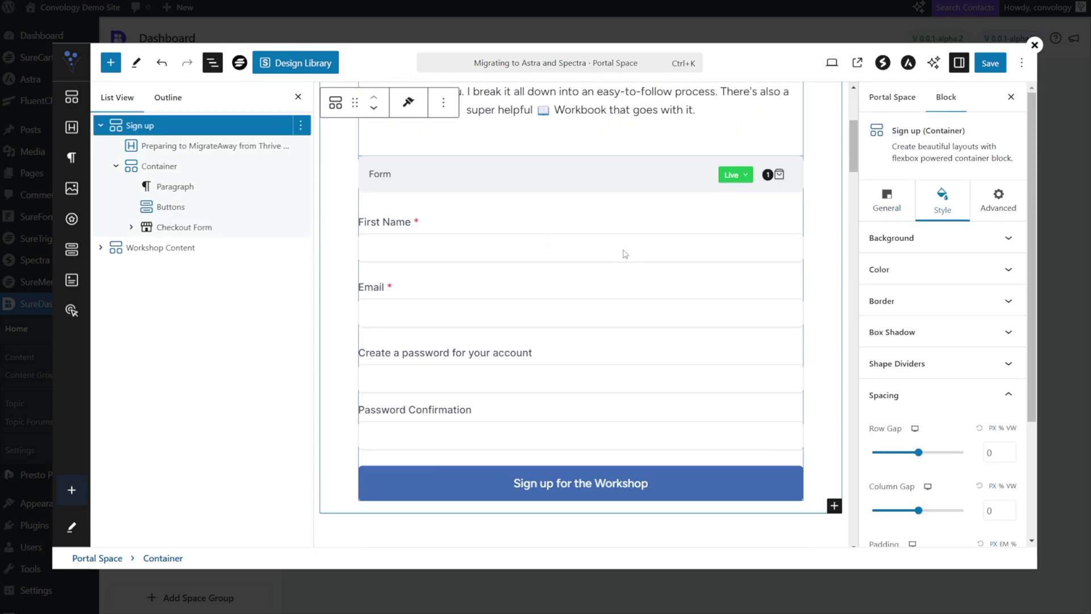
{"action": "scroll", "coordinate": [625, 254], "scroll_direction": "up", "scroll_amount": 3}
{"action": "scroll", "coordinate": [627, 253], "scroll_direction": "down", "scroll_amount": 5}
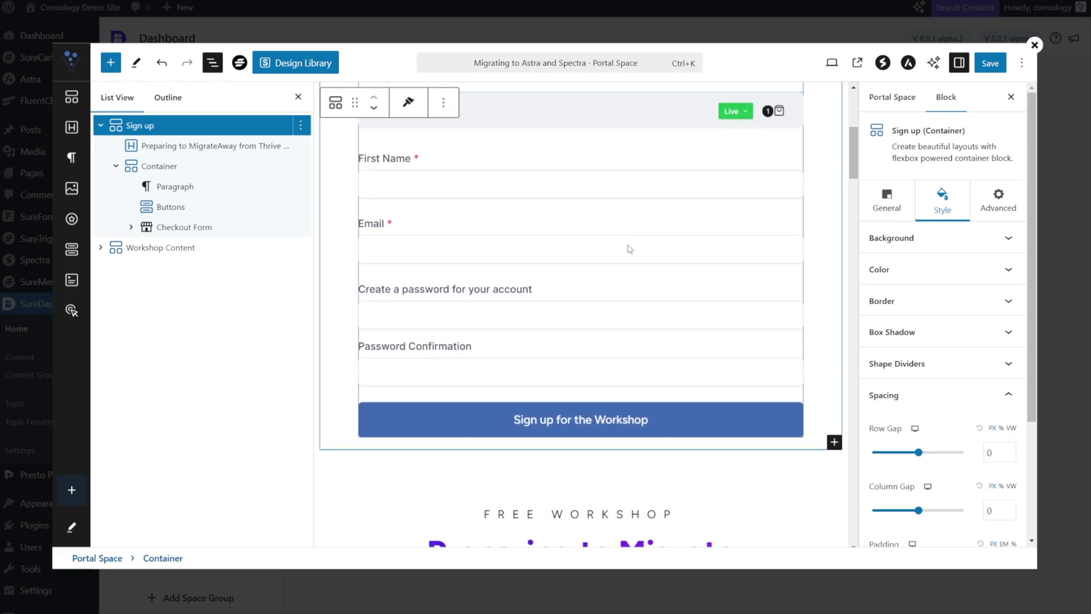
{"action": "scroll", "coordinate": [627, 252], "scroll_direction": "up", "scroll_amount": 5}
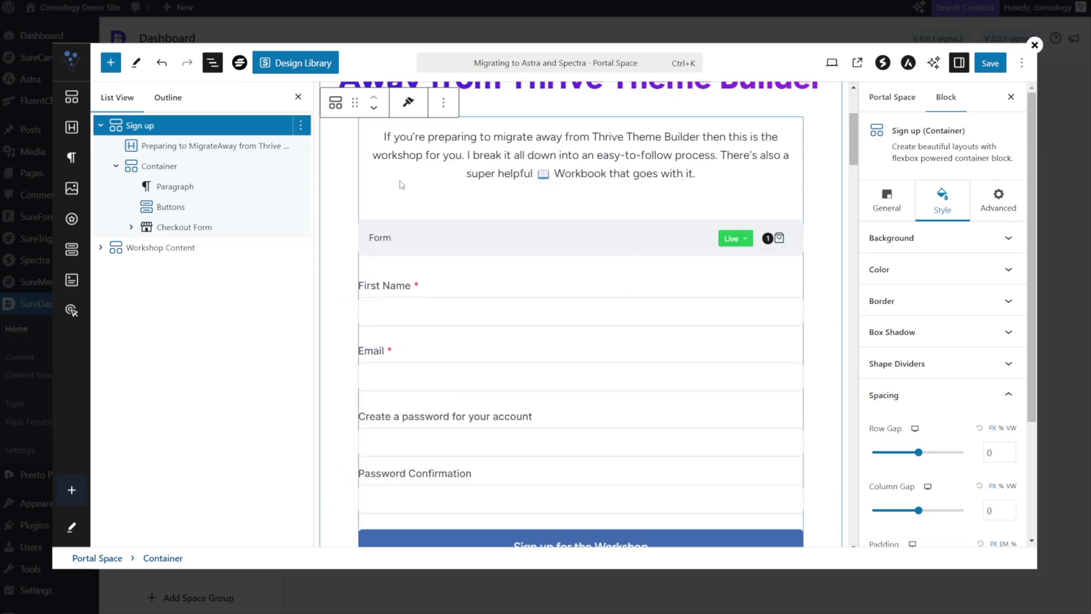
{"action": "left_click", "coordinate": [101, 126]}
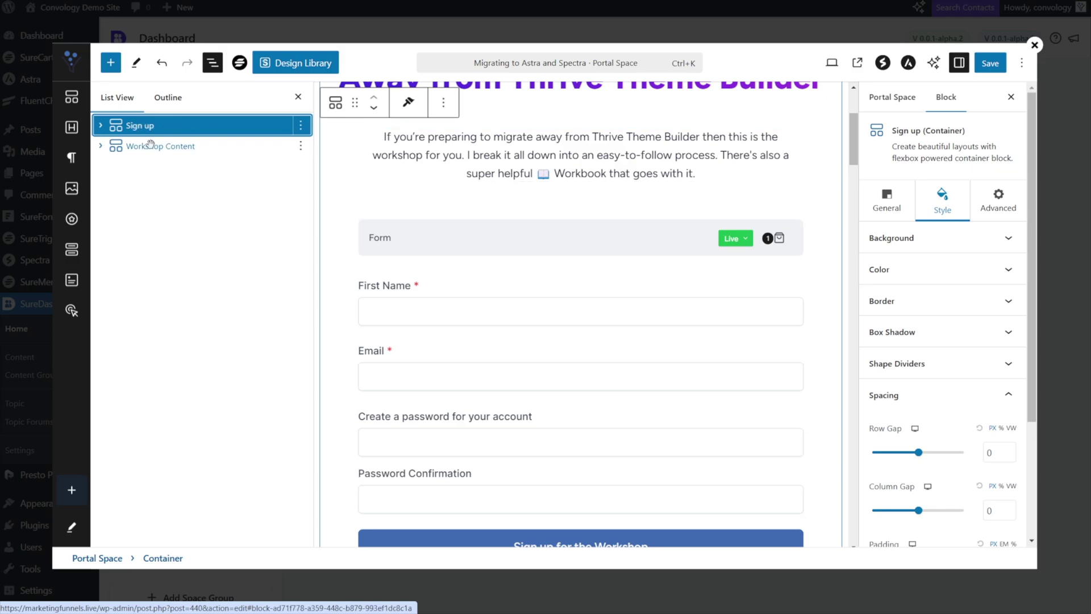
Step: Save the space content, close the editor, and choose View Space from the extra options
{"action": "scroll", "coordinate": [524, 202], "scroll_direction": "up", "scroll_amount": 3}
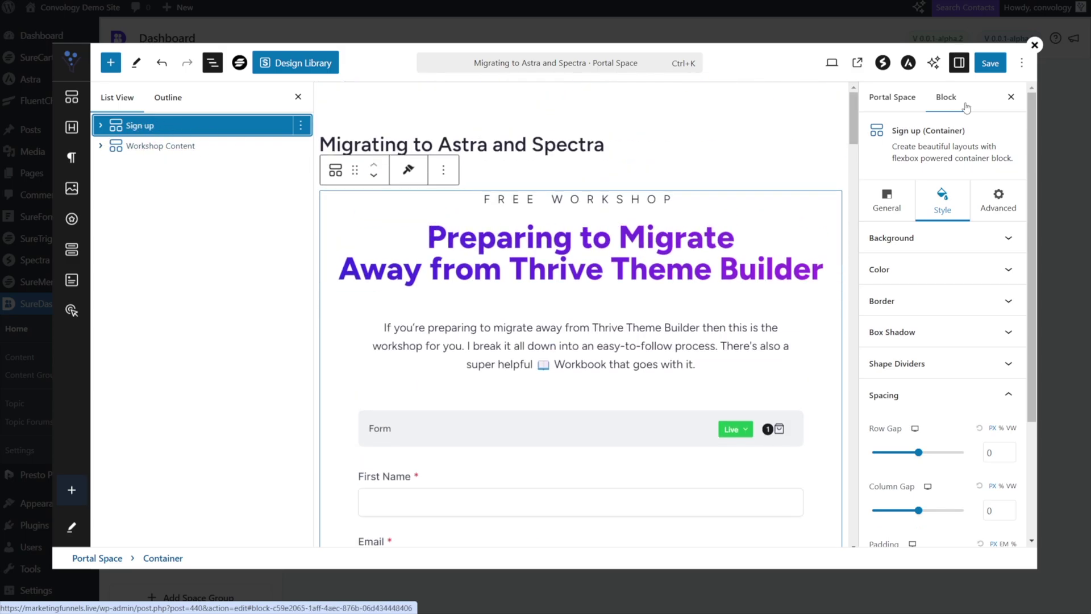
{"action": "left_click", "coordinate": [990, 63]}
{"action": "left_click", "coordinate": [989, 63]}
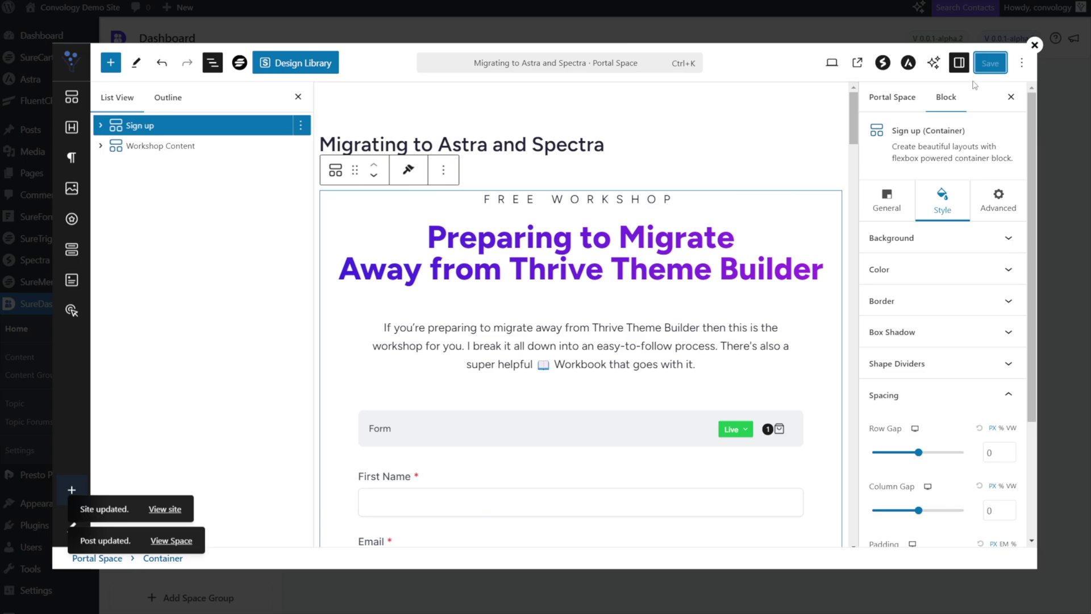
{"action": "left_click", "coordinate": [1034, 47]}
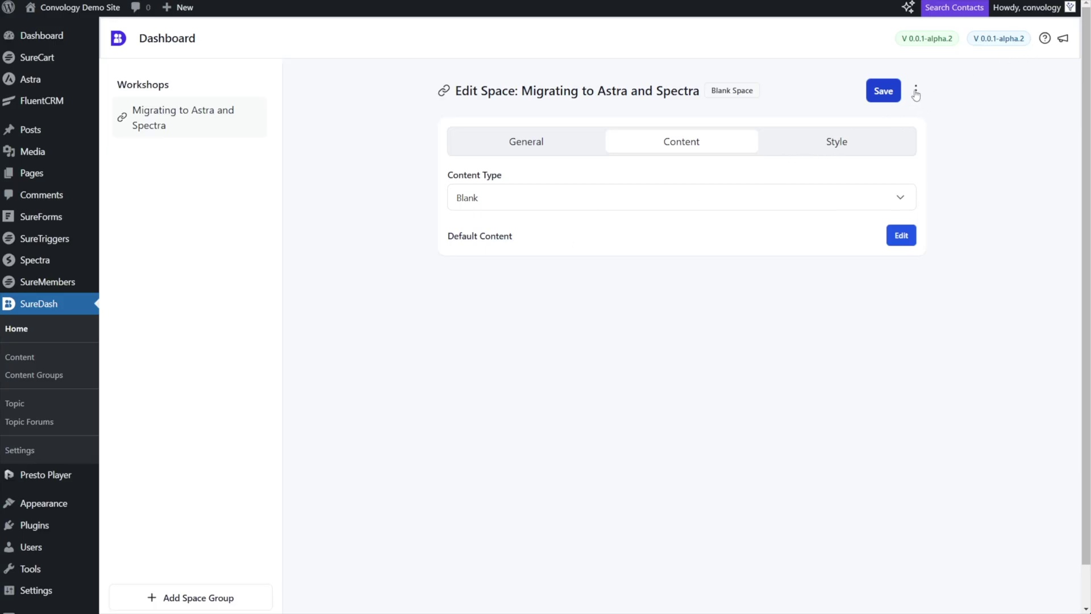
{"action": "left_click", "coordinate": [915, 92]}
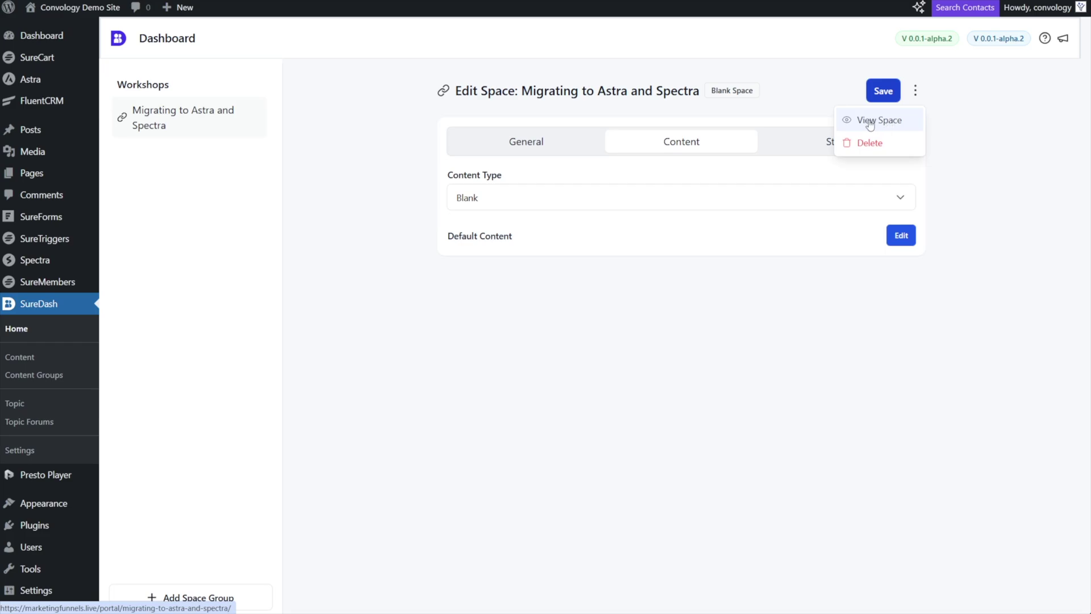
{"action": "left_click", "coordinate": [870, 122]}
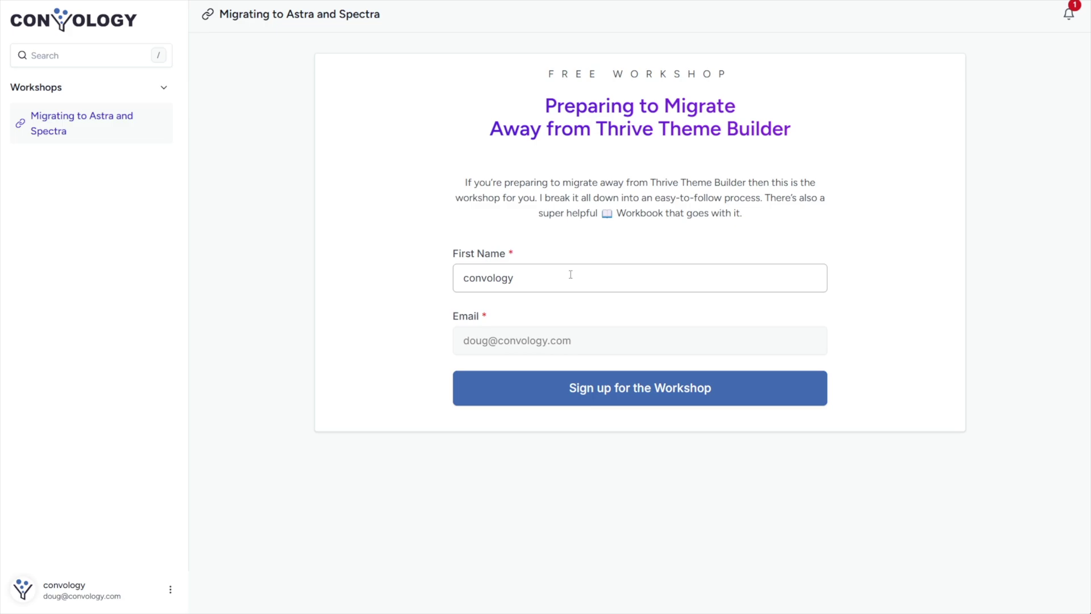
Step: Check the prefilled First Name field on the live workshop sign-up form
{"action": "double_click", "coordinate": [517, 281]}
{"action": "left_click", "coordinate": [404, 265]}
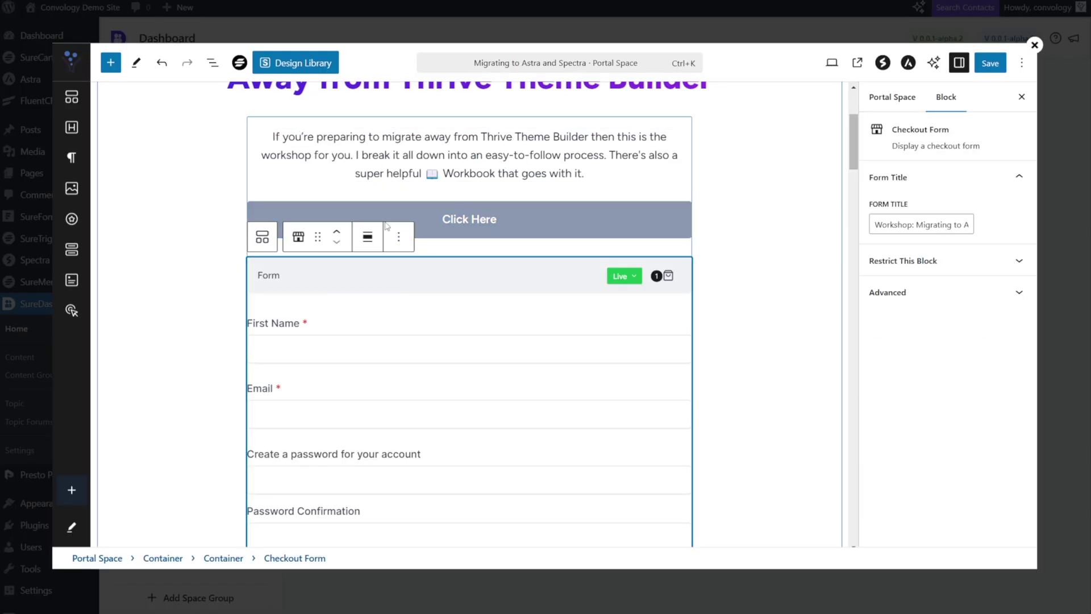
Step: Select the Form block inside the Checkout Form in List View
{"action": "left_click", "coordinate": [212, 63]}
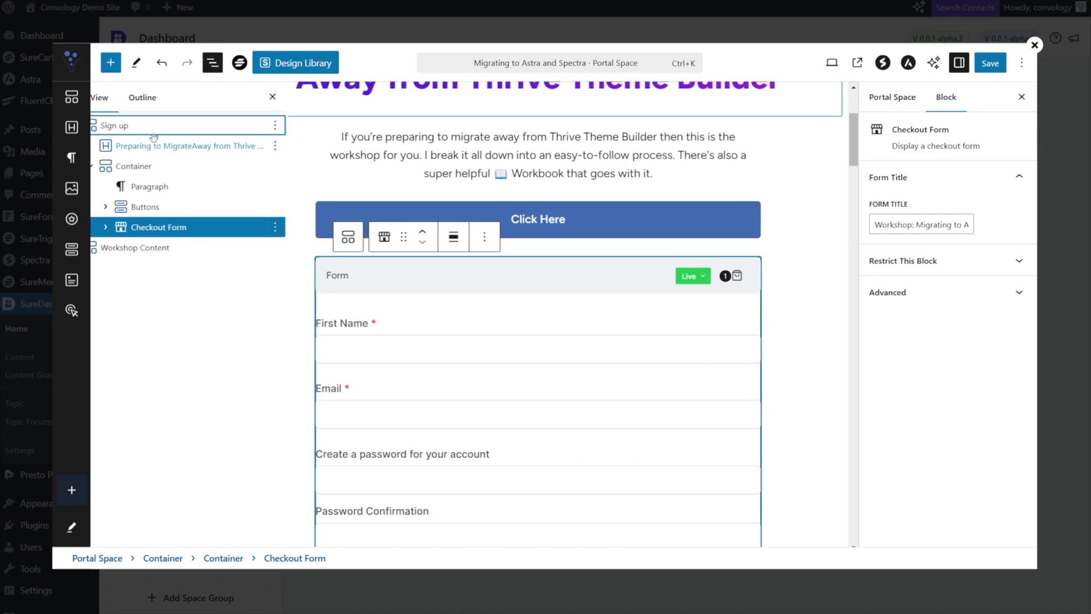
{"action": "left_click", "coordinate": [185, 227]}
{"action": "left_click", "coordinate": [131, 227]}
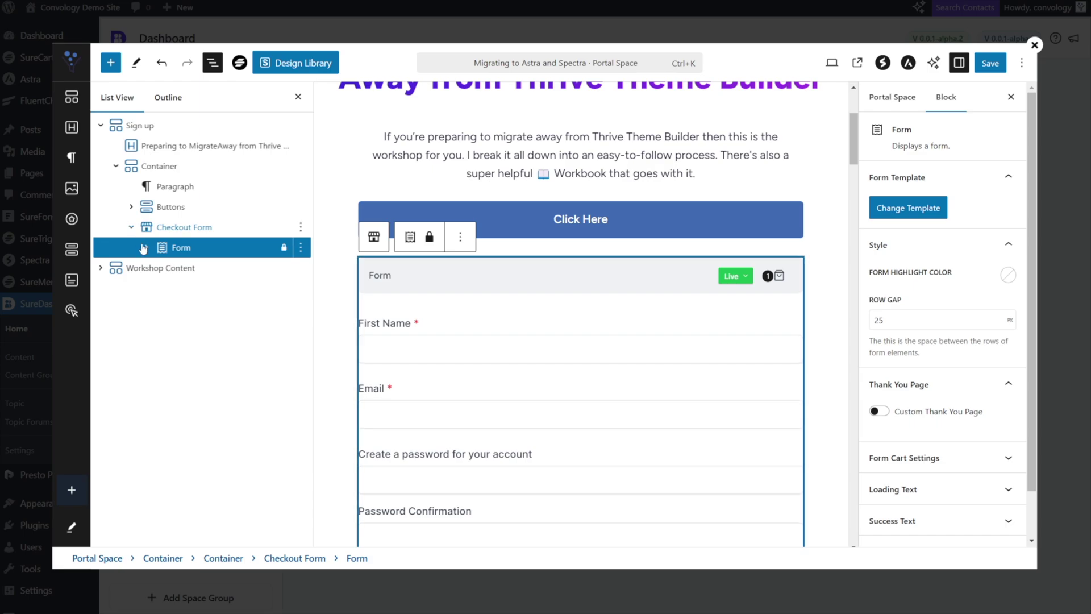
{"action": "left_click", "coordinate": [183, 252]}
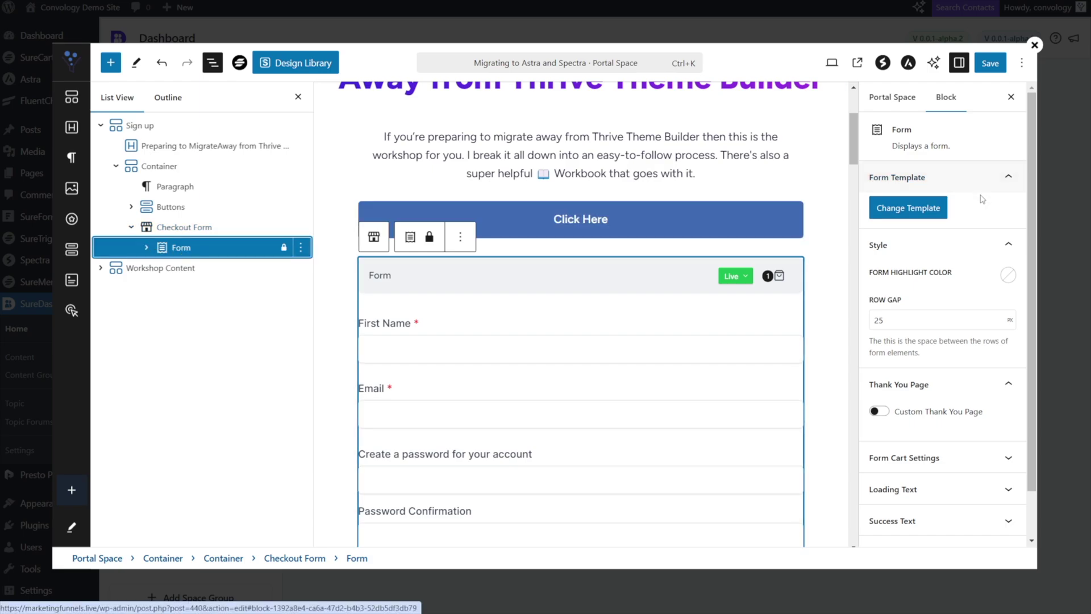
{"action": "scroll", "coordinate": [932, 457], "scroll_direction": "down", "scroll_amount": 10}
{"action": "scroll", "coordinate": [936, 460], "scroll_direction": "up", "scroll_amount": 5}
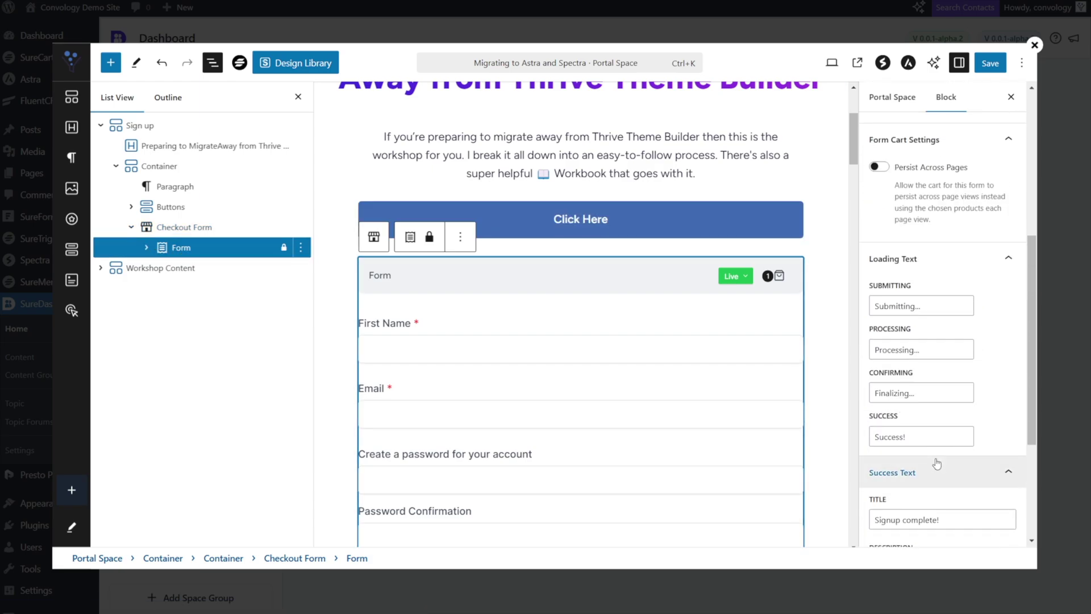
{"action": "scroll", "coordinate": [937, 463], "scroll_direction": "up", "scroll_amount": 3}
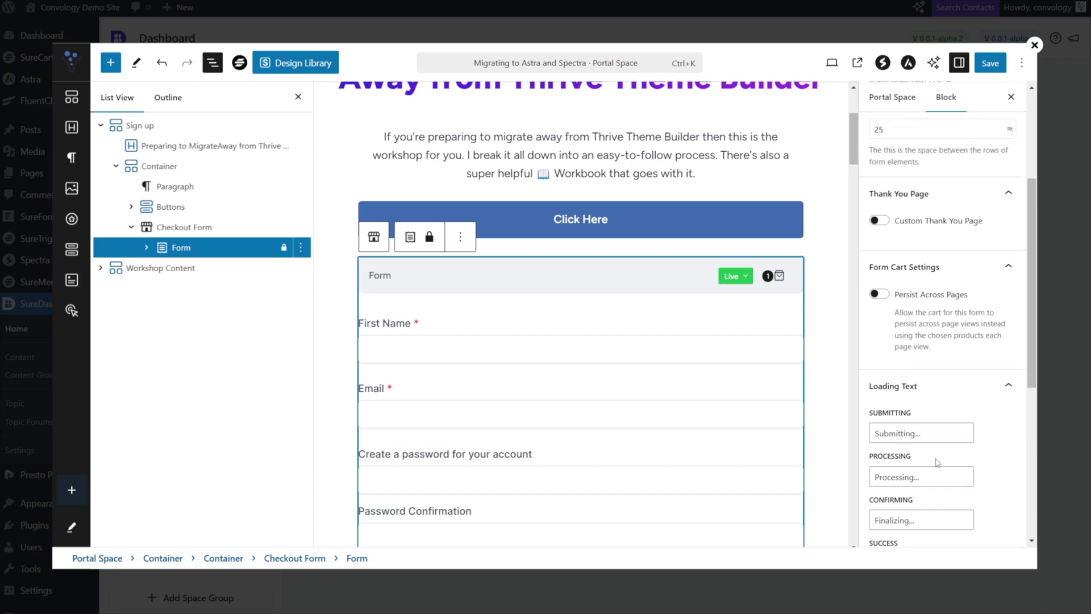
Step: Enable Custom Thank You Page and set it to the pasted marketingfunnels.live portal URL
{"action": "left_click", "coordinate": [881, 221]}
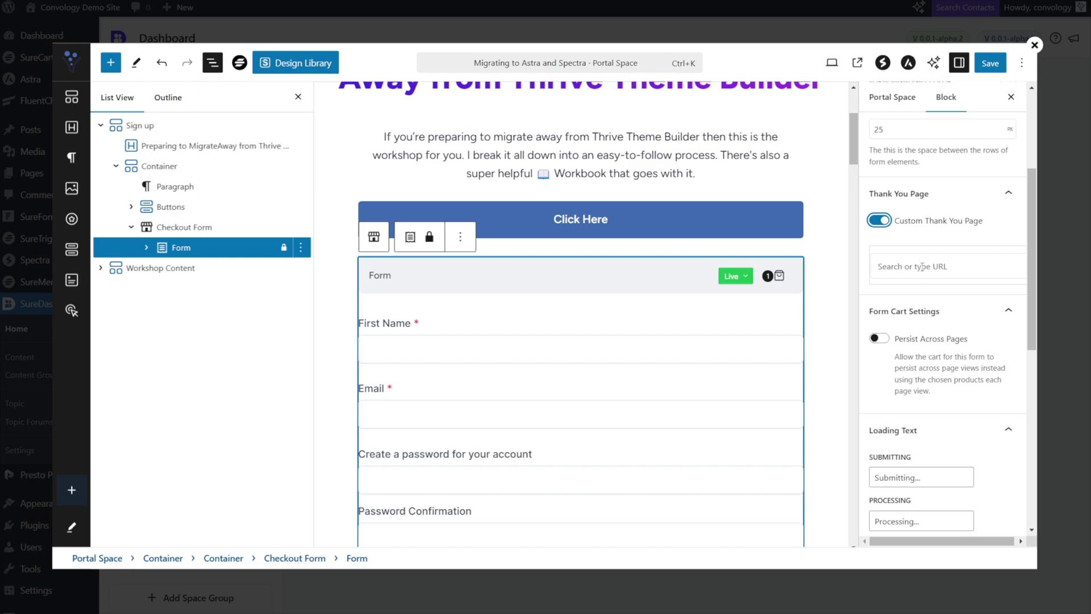
{"action": "left_click", "coordinate": [925, 267]}
{"action": "key", "text": "ctrl+v"}
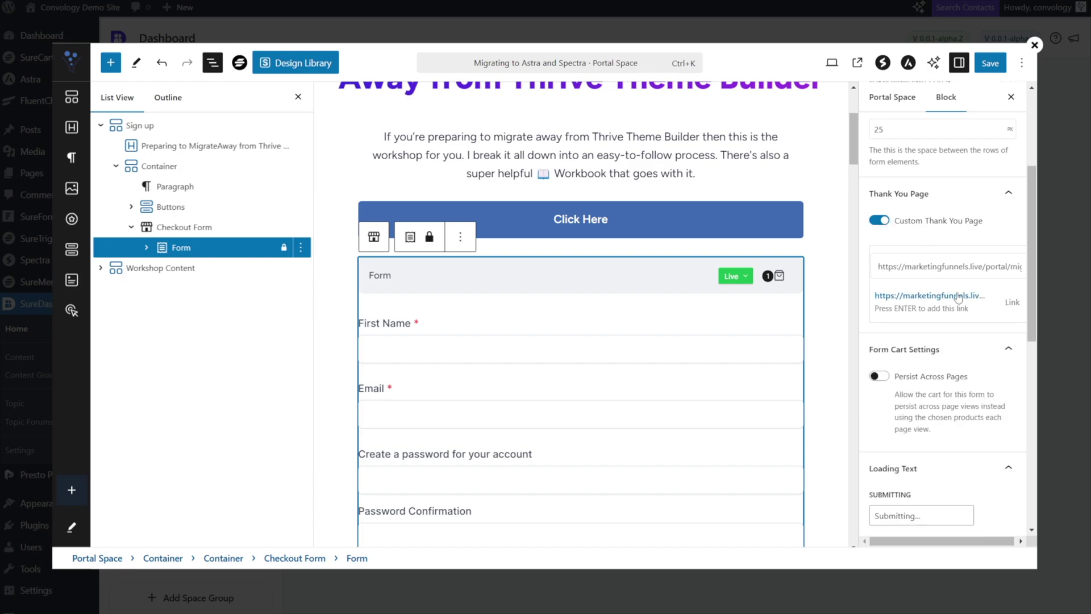
{"action": "left_click", "coordinate": [920, 309]}
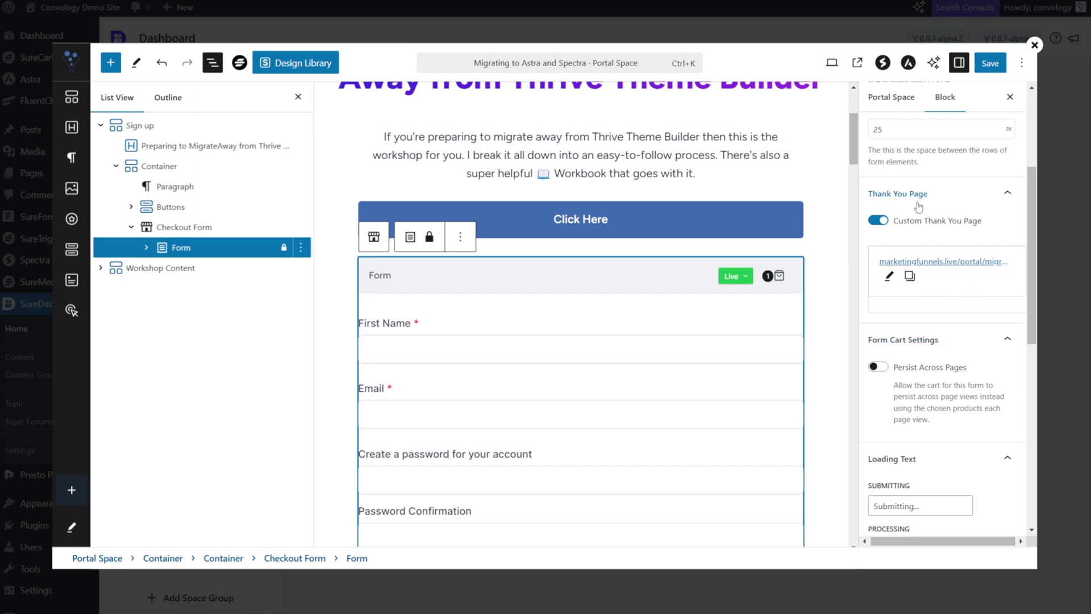
Step: Review the checkout form settings, then save the space and form changes and close the editor
{"action": "scroll", "coordinate": [945, 345], "scroll_direction": "down", "scroll_amount": 4}
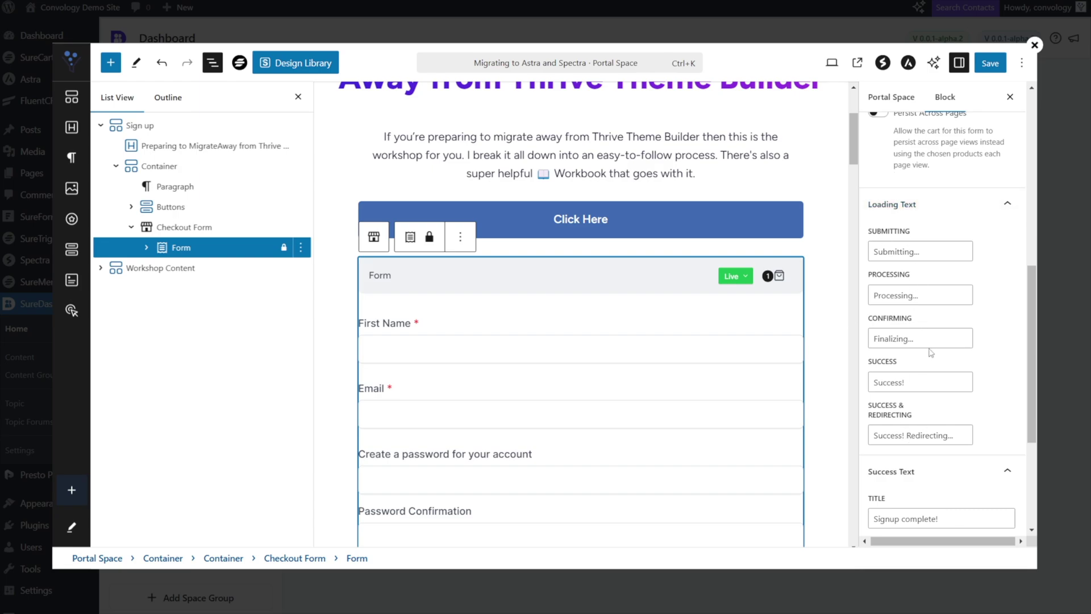
{"action": "scroll", "coordinate": [927, 272], "scroll_direction": "down", "scroll_amount": 3}
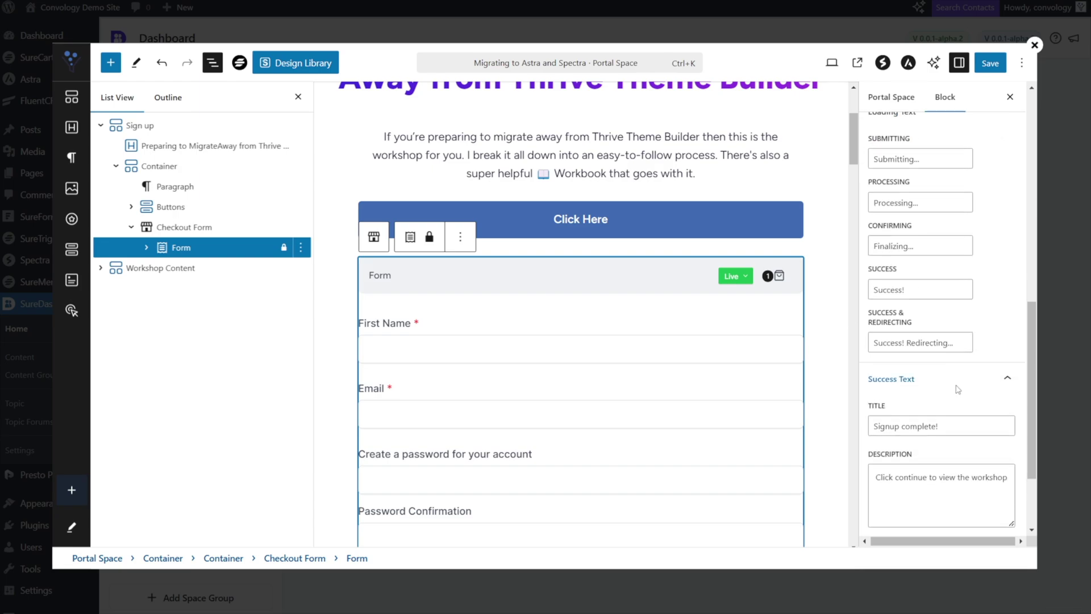
{"action": "scroll", "coordinate": [936, 395], "scroll_direction": "down", "scroll_amount": 1}
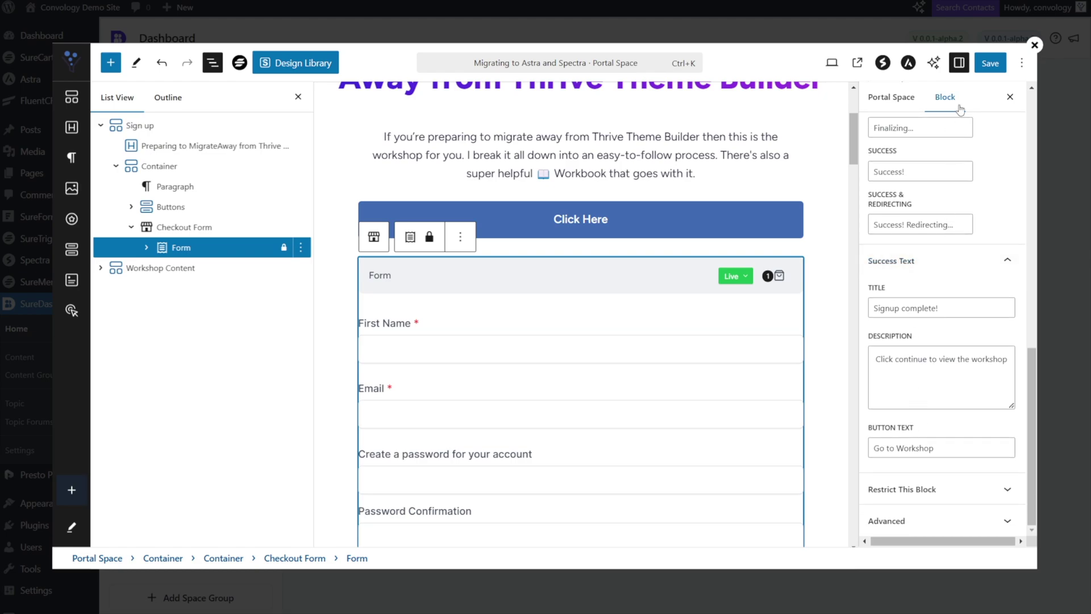
{"action": "left_click", "coordinate": [990, 63]}
{"action": "scroll", "coordinate": [949, 341], "scroll_direction": "up", "scroll_amount": 9}
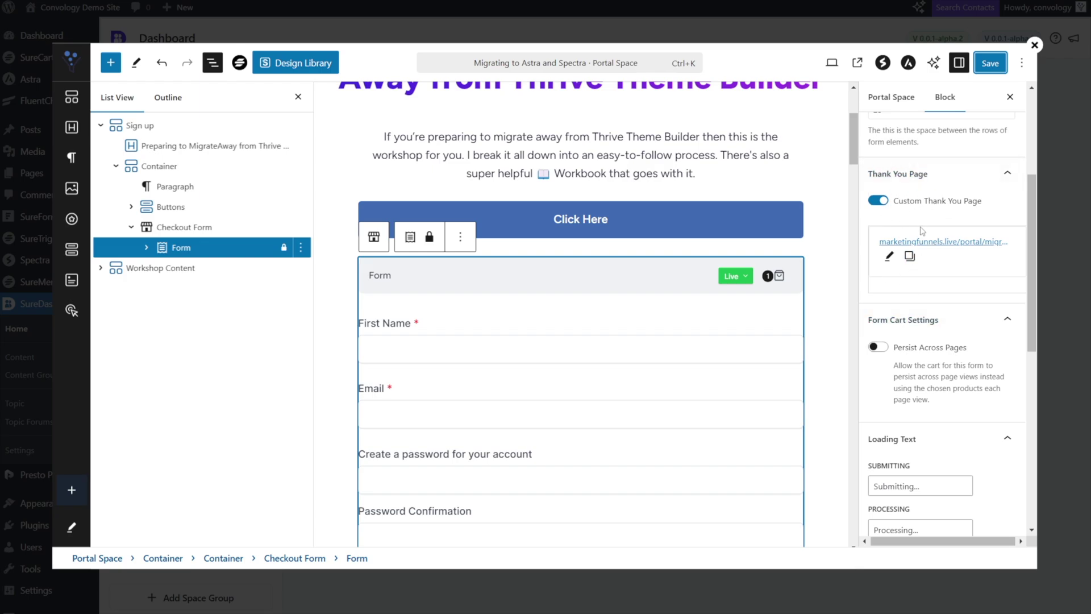
{"action": "scroll", "coordinate": [948, 455], "scroll_direction": "down", "scroll_amount": 8}
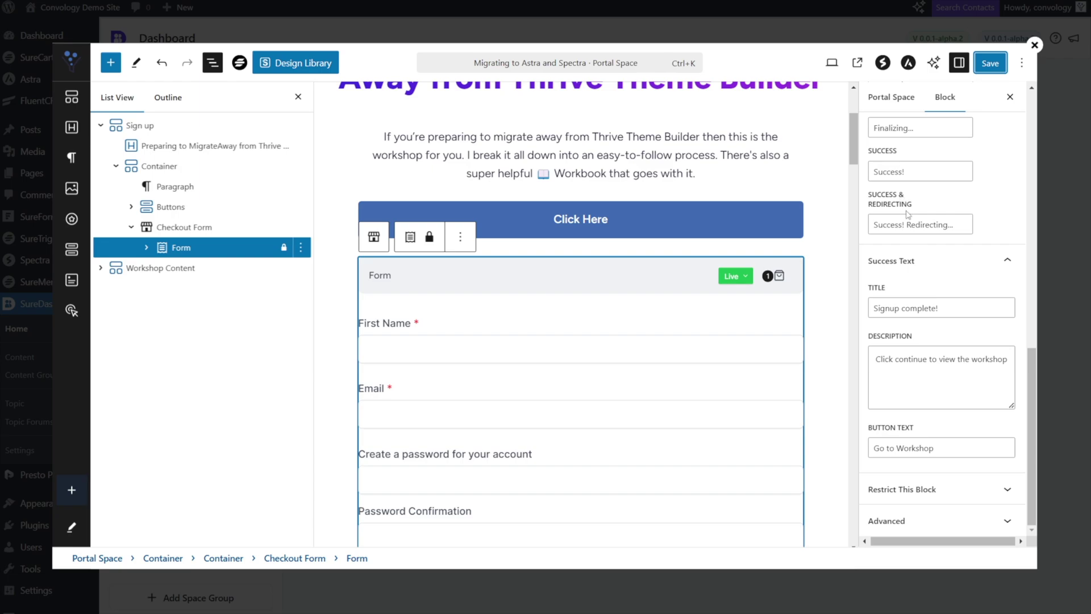
{"action": "left_click", "coordinate": [990, 67]}
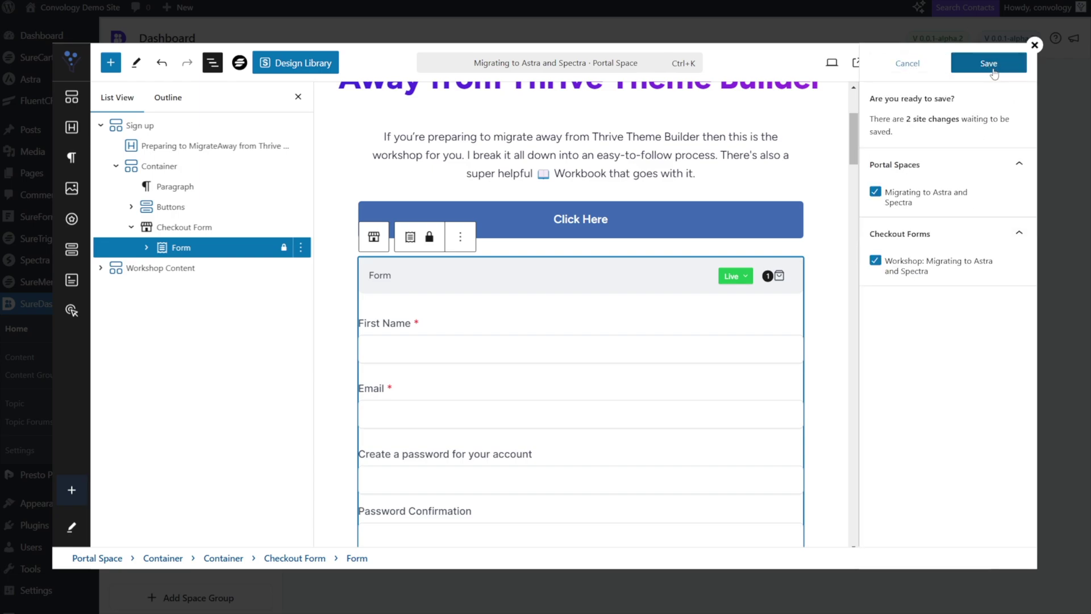
{"action": "left_click", "coordinate": [991, 71]}
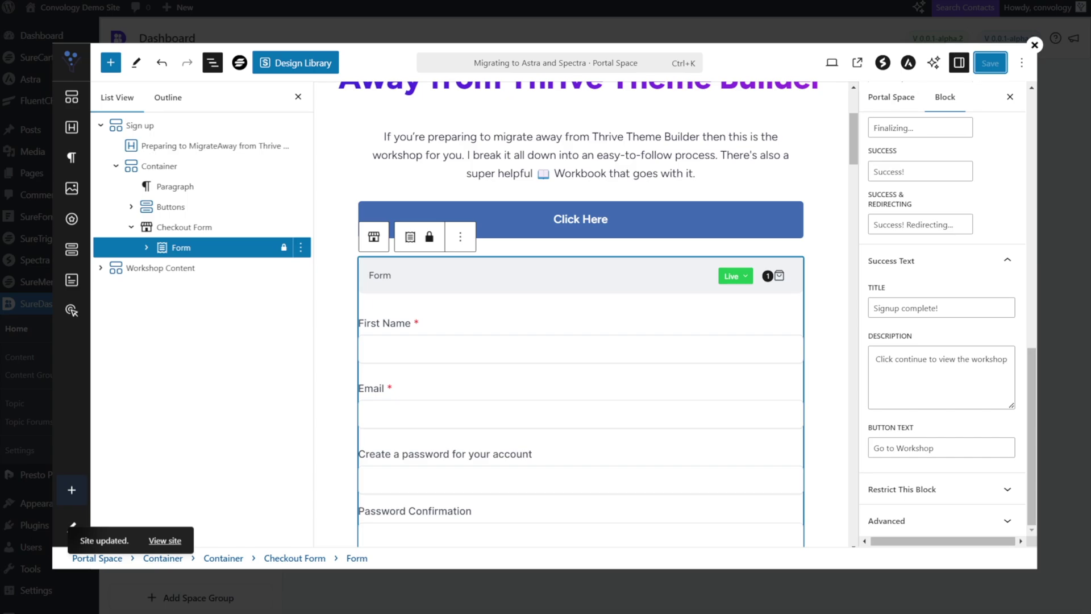
{"action": "left_click", "coordinate": [1034, 45]}
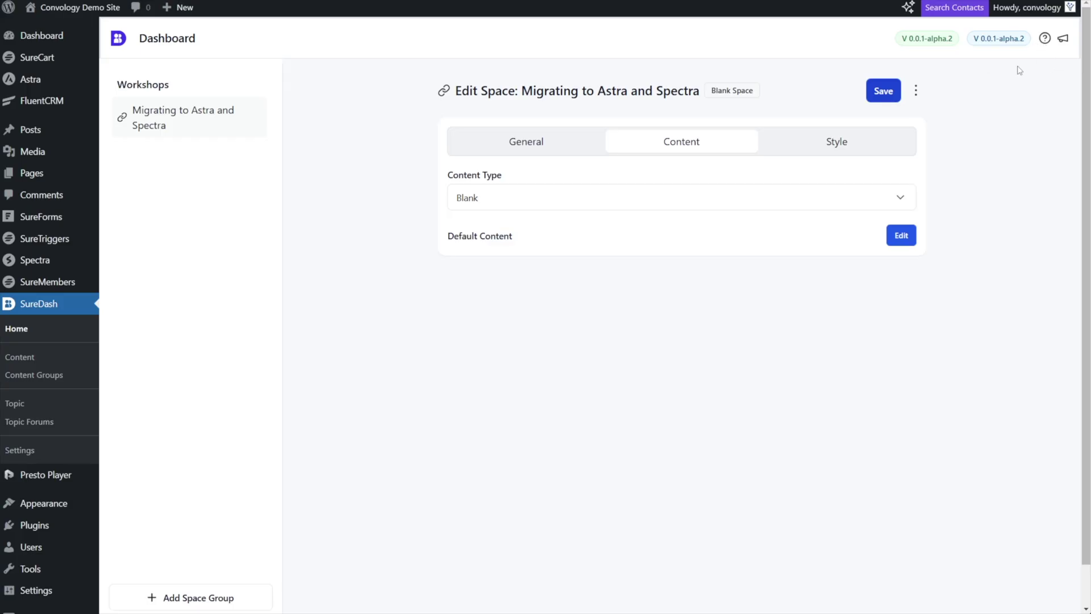
Step: Submit the workshop sign-up form on the front end as a test member
{"action": "left_click", "coordinate": [886, 91]}
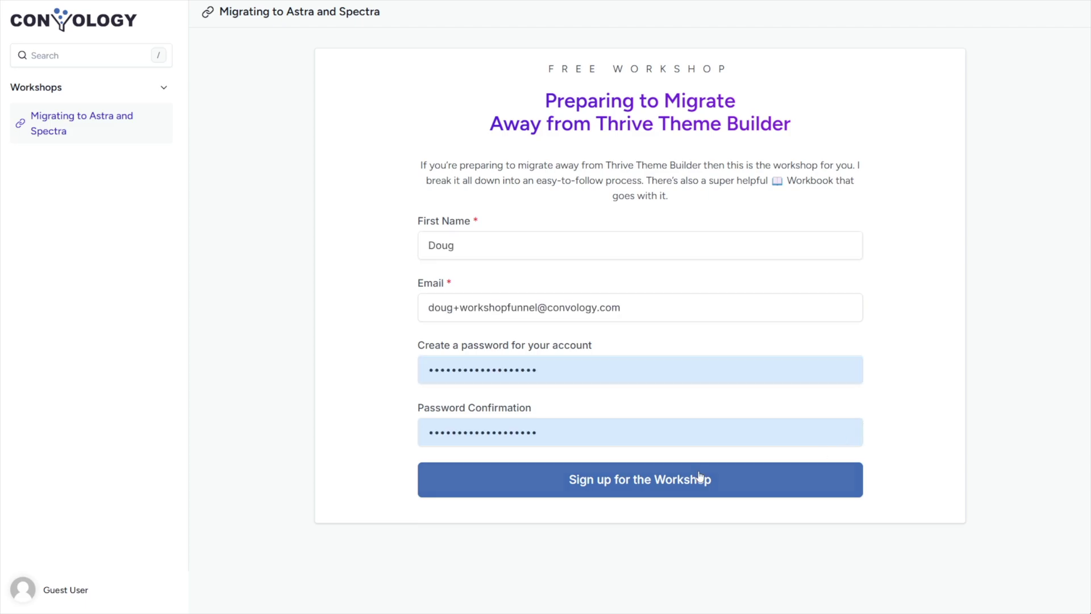
{"action": "left_click", "coordinate": [648, 489]}
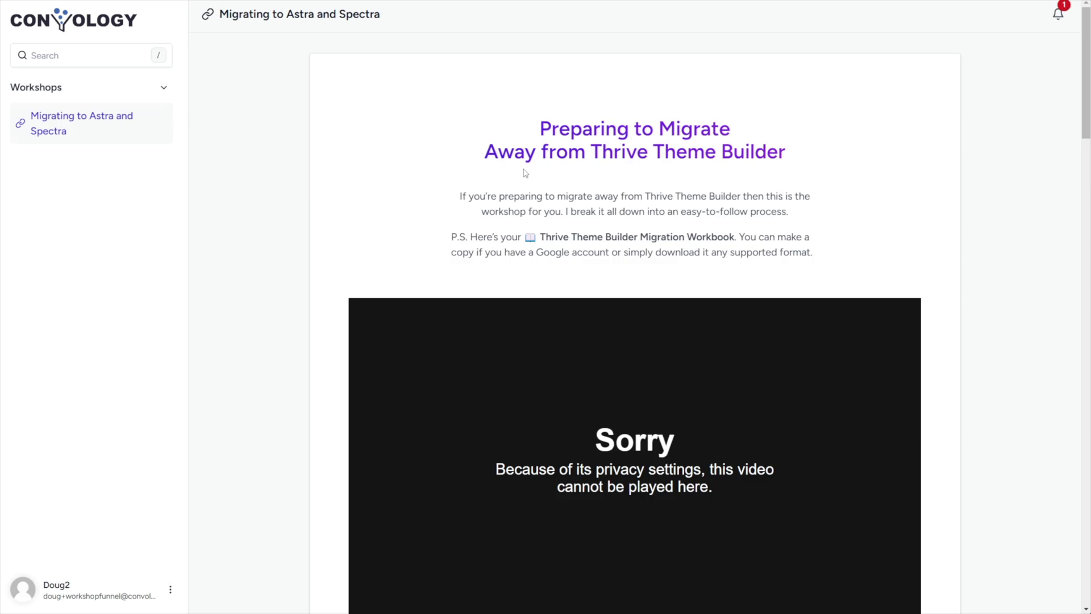
{"action": "scroll", "coordinate": [525, 173], "scroll_direction": "down", "scroll_amount": 9}
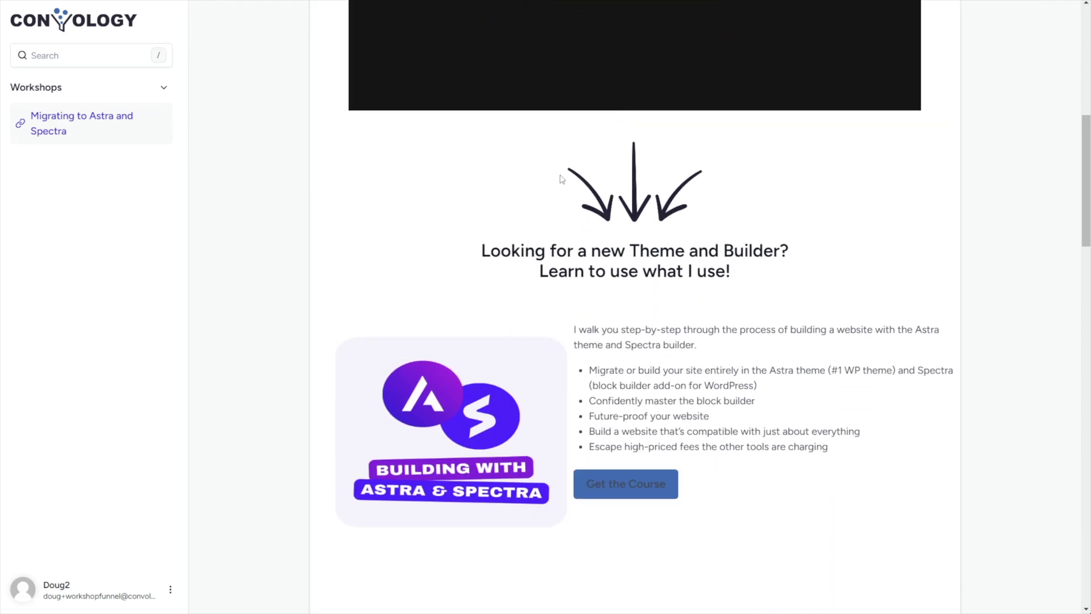
{"action": "scroll", "coordinate": [561, 179], "scroll_direction": "down", "scroll_amount": 3}
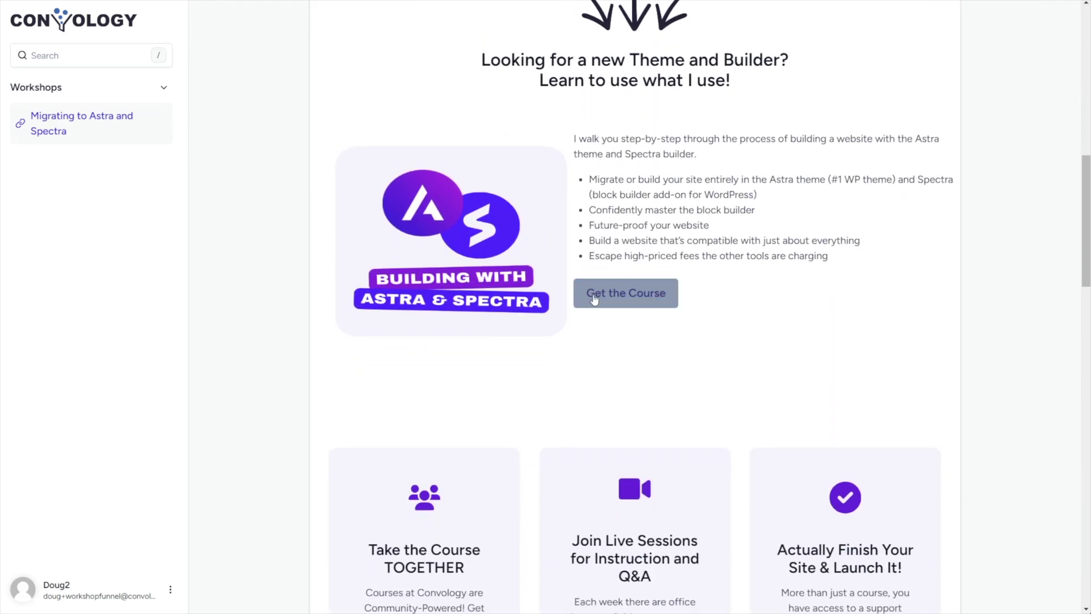
{"action": "scroll", "coordinate": [748, 316], "scroll_direction": "down", "scroll_amount": 8}
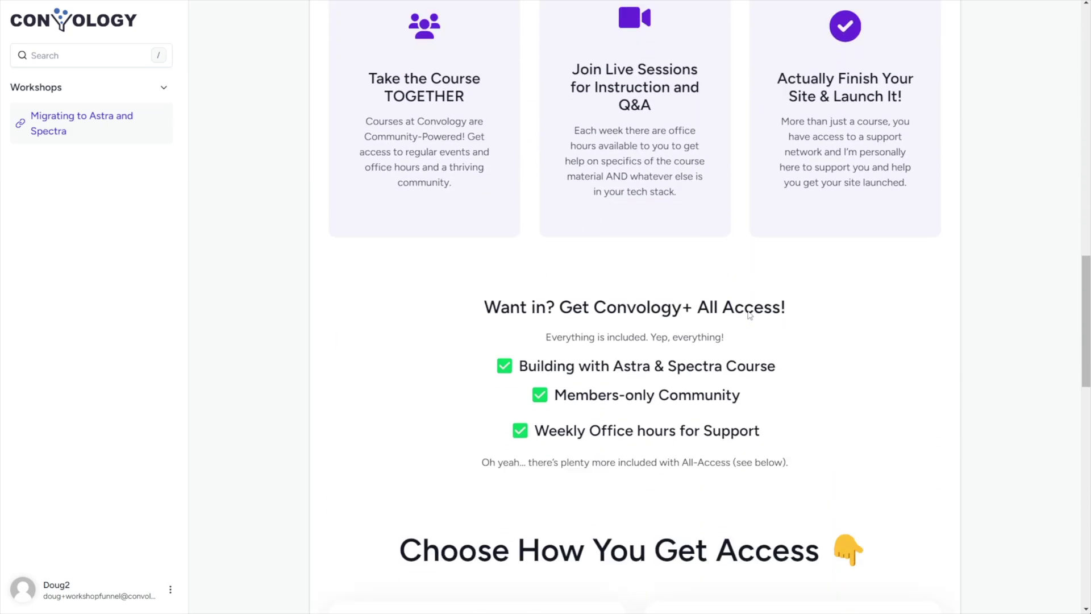
{"action": "scroll", "coordinate": [749, 314], "scroll_direction": "down", "scroll_amount": 15}
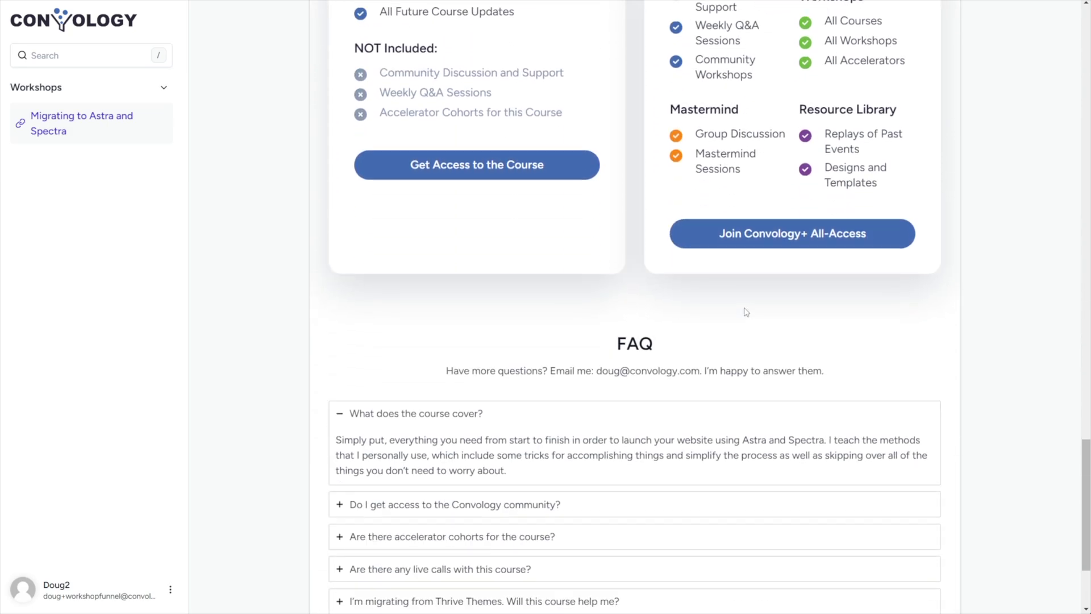
{"action": "scroll", "coordinate": [745, 313], "scroll_direction": "down", "scroll_amount": 3}
{"action": "scroll", "coordinate": [597, 358], "scroll_direction": "up", "scroll_amount": 8}
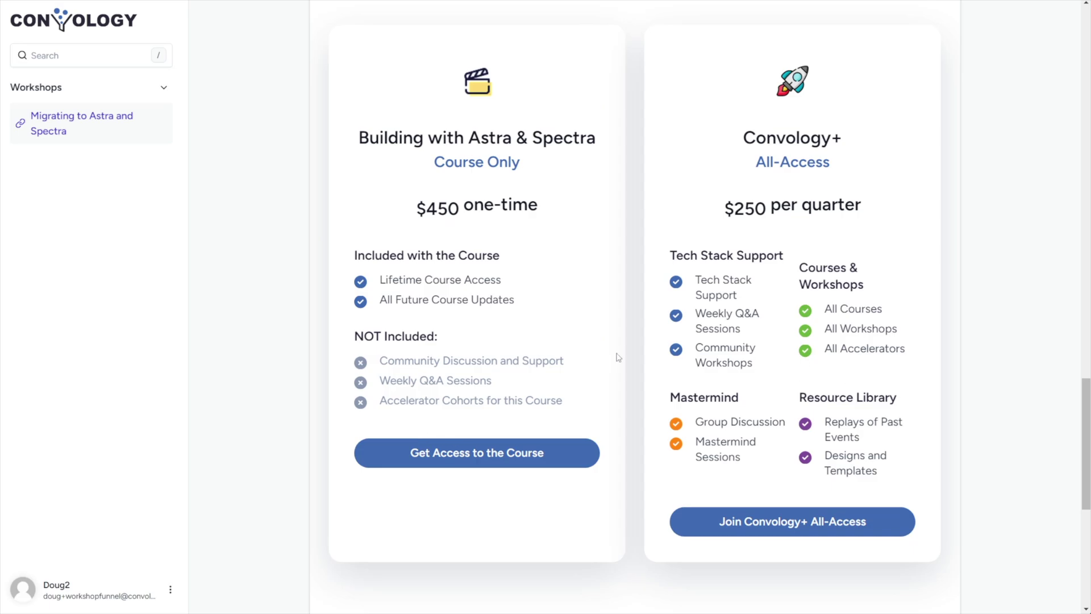
{"action": "scroll", "coordinate": [618, 358], "scroll_direction": "up", "scroll_amount": 6}
{"action": "scroll", "coordinate": [617, 360], "scroll_direction": "down", "scroll_amount": 5}
{"action": "scroll", "coordinate": [626, 360], "scroll_direction": "up", "scroll_amount": 1}
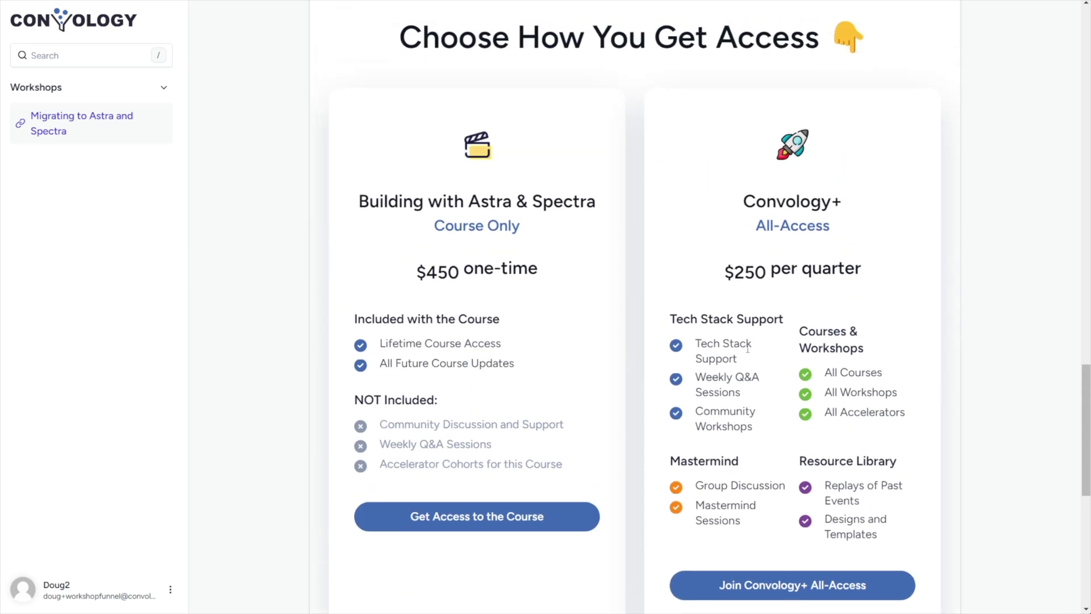
{"action": "scroll", "coordinate": [747, 348], "scroll_direction": "up", "scroll_amount": 9}
{"action": "scroll", "coordinate": [595, 182], "scroll_direction": "up", "scroll_amount": 7}
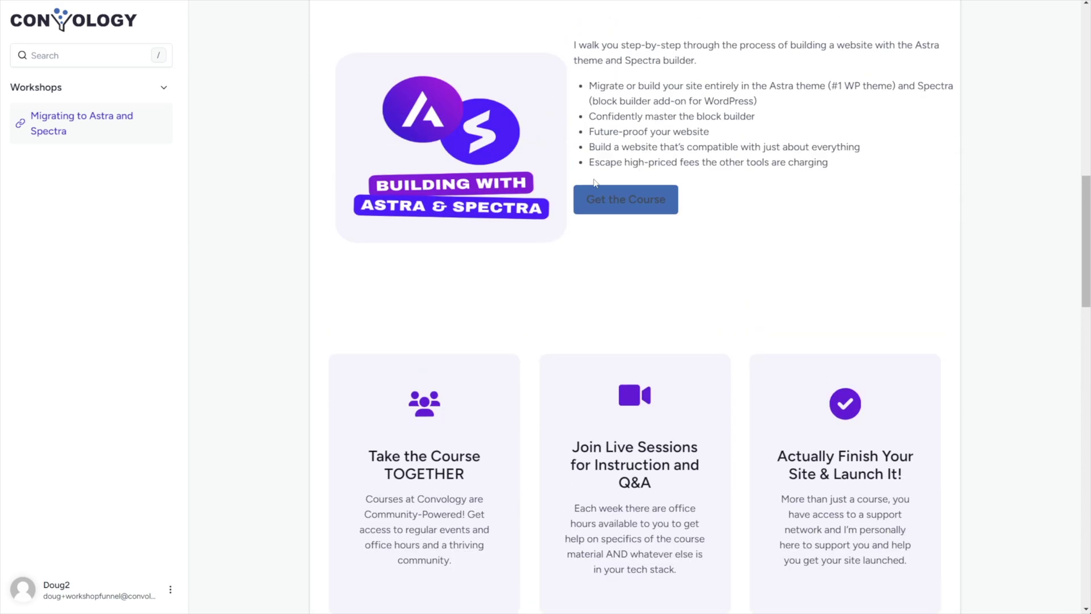
{"action": "scroll", "coordinate": [595, 182], "scroll_direction": "up", "scroll_amount": 12}
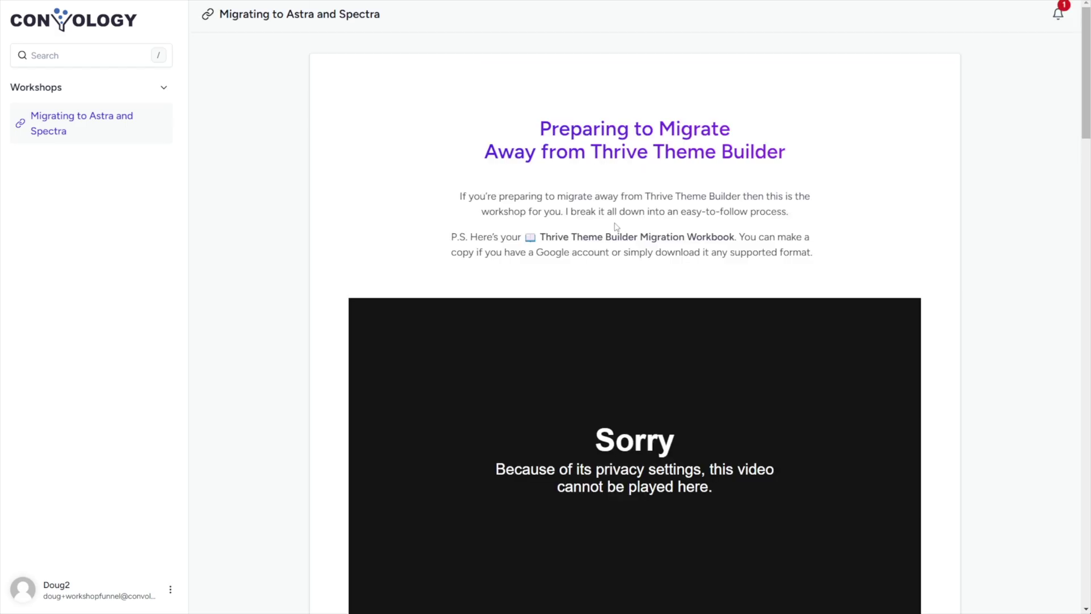